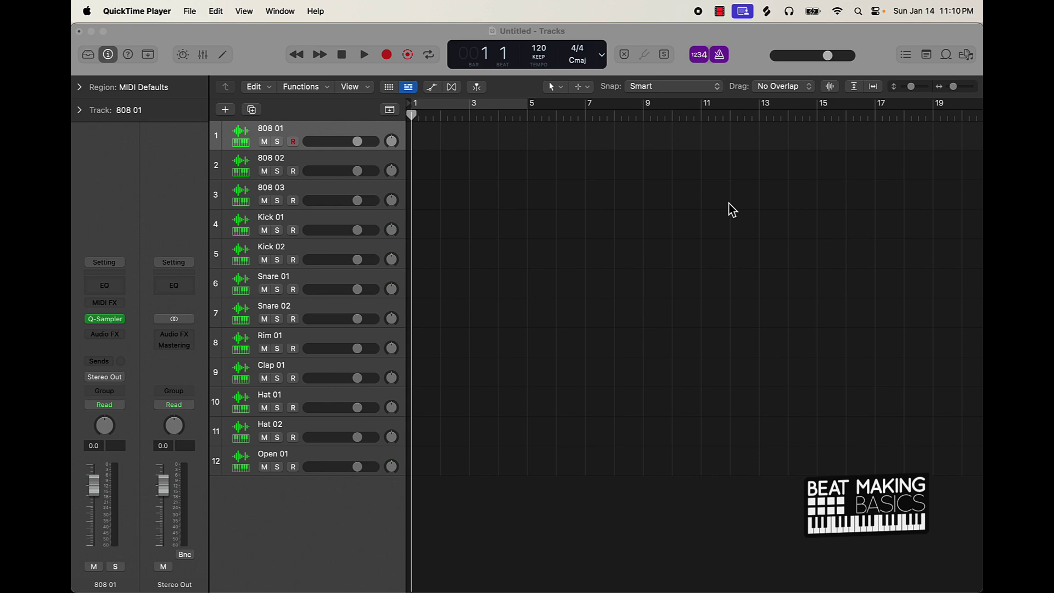
Switch to the 808 02 track and resolve its duplicate 808 dribble sample with the copy in the Quick Sampler Samples folder
left_click(373, 142)
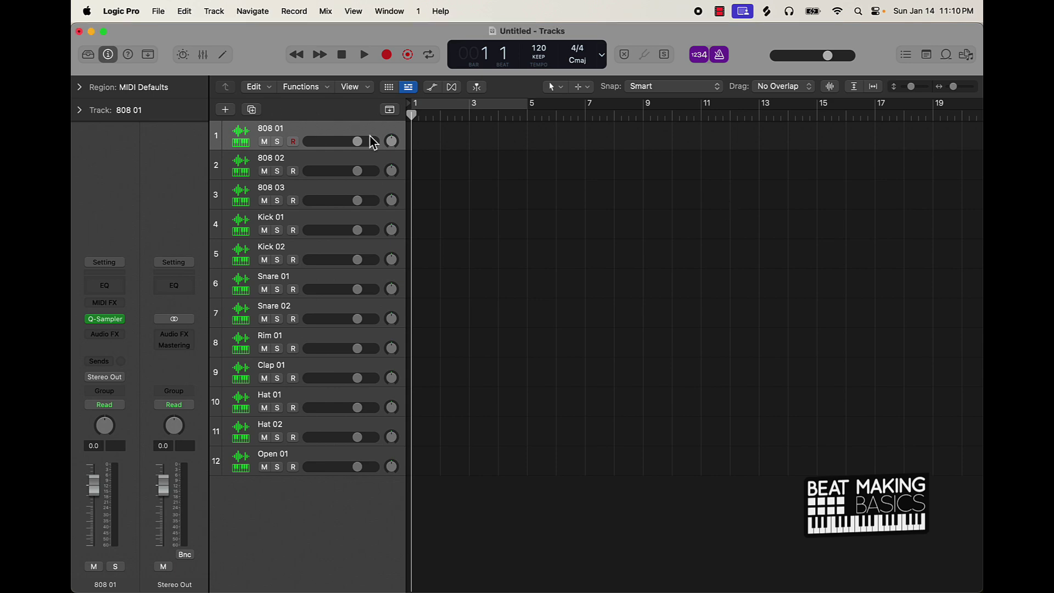
key("Down")
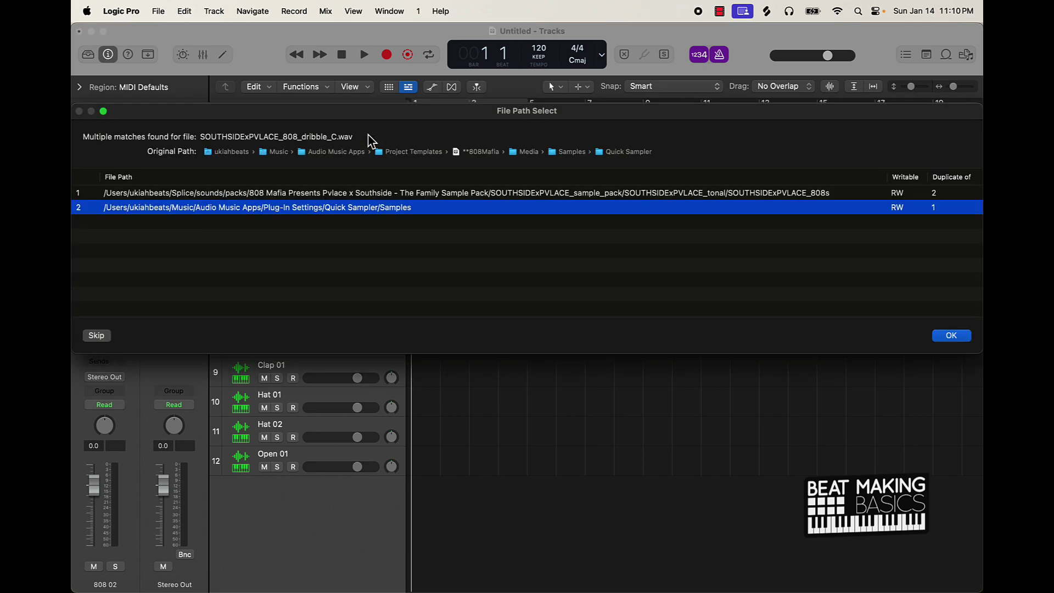
key("Return")
Go through the remaining drum tracks one by one down to Open 01
key("Down")
key("Down")
key("Down")
key("Down")
key("Down")
key("Down")
key("Down")
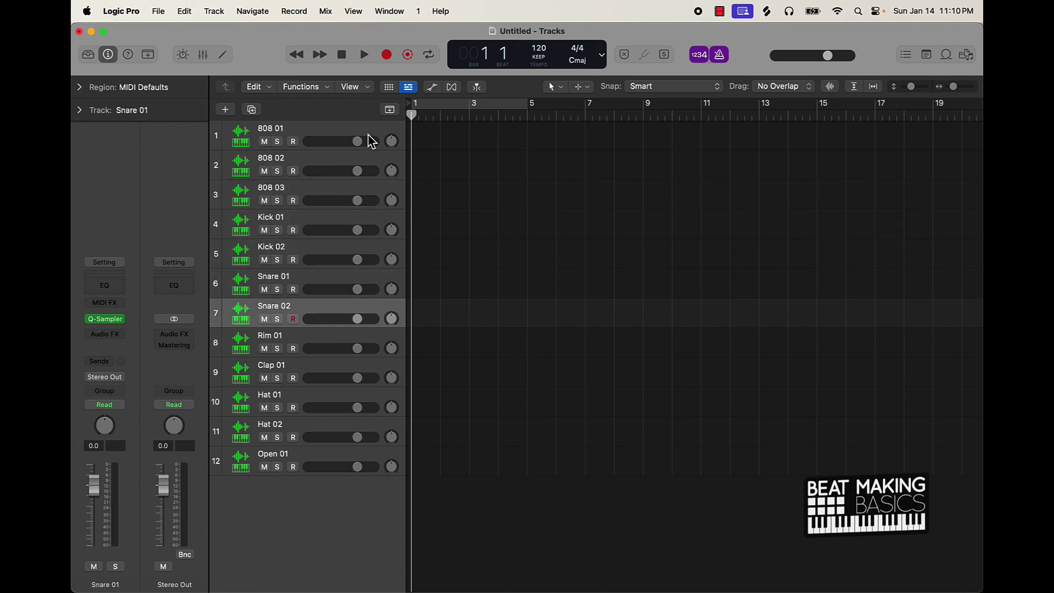
key("Down")
key("Down")
key("Down")
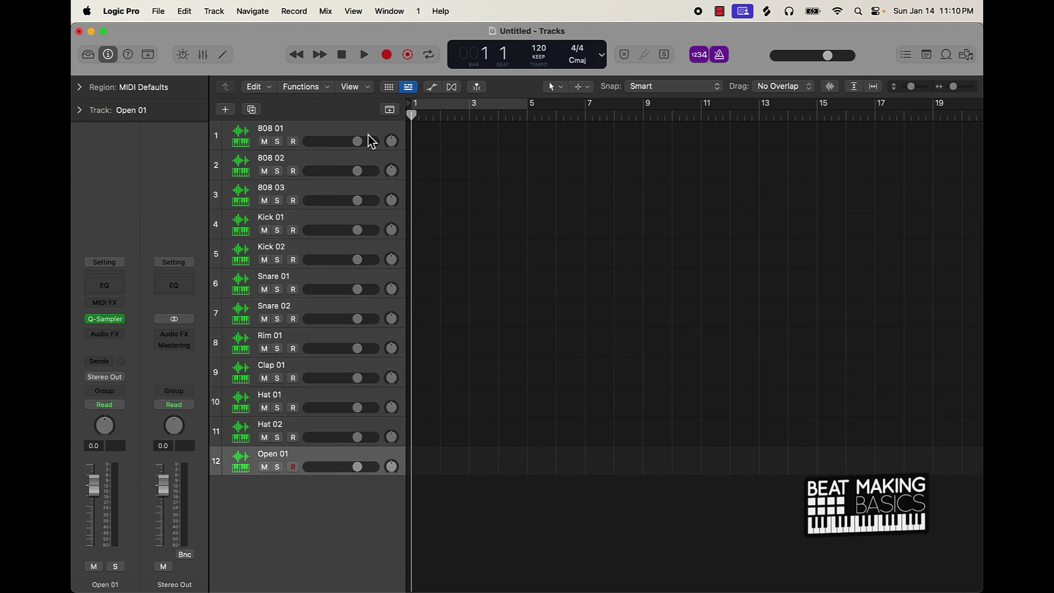
Create one software instrument track below Open 01 with the Spectrasonics Omnisphere stereo instrument
left_click(223, 109)
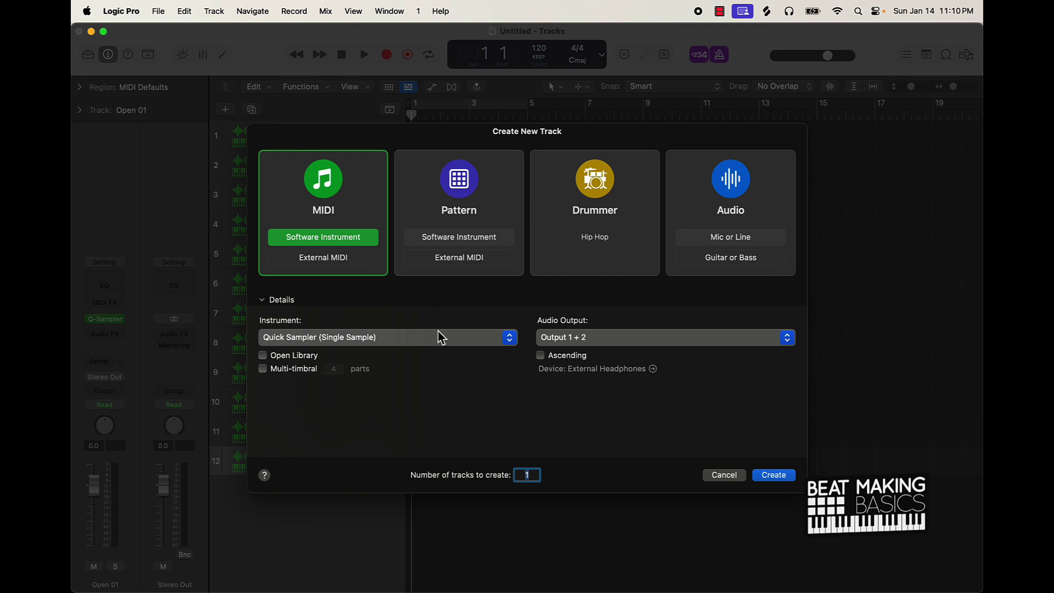
left_click(406, 343)
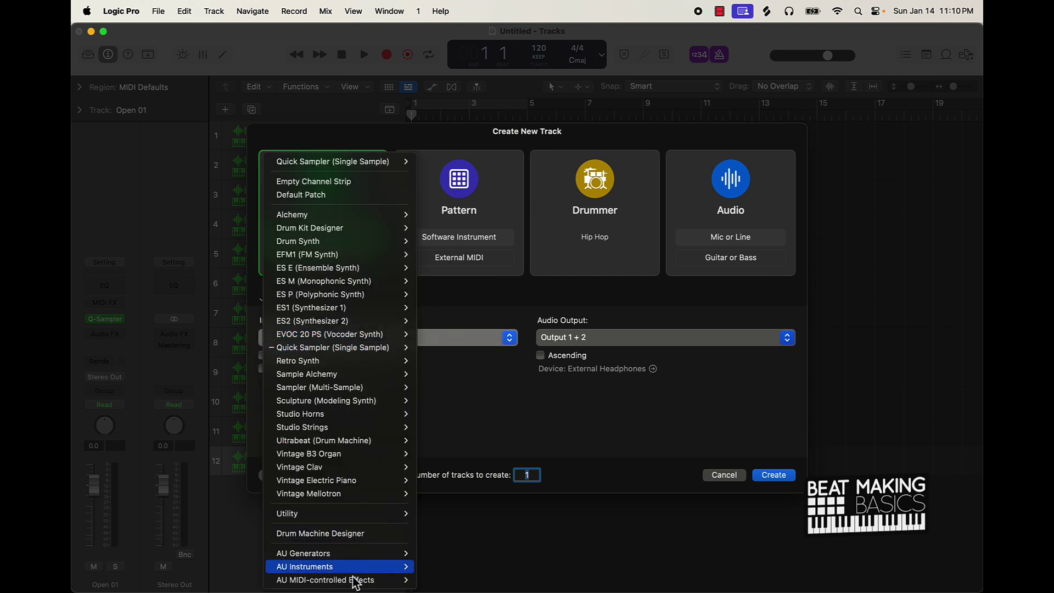
mouse_move(354, 567)
mouse_move(475, 544)
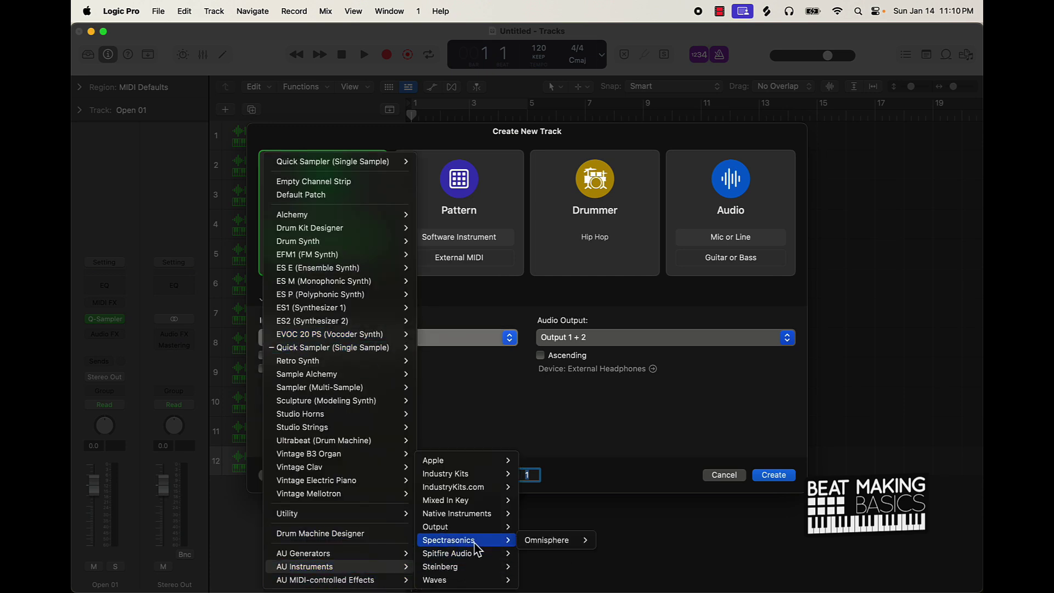
mouse_move(549, 541)
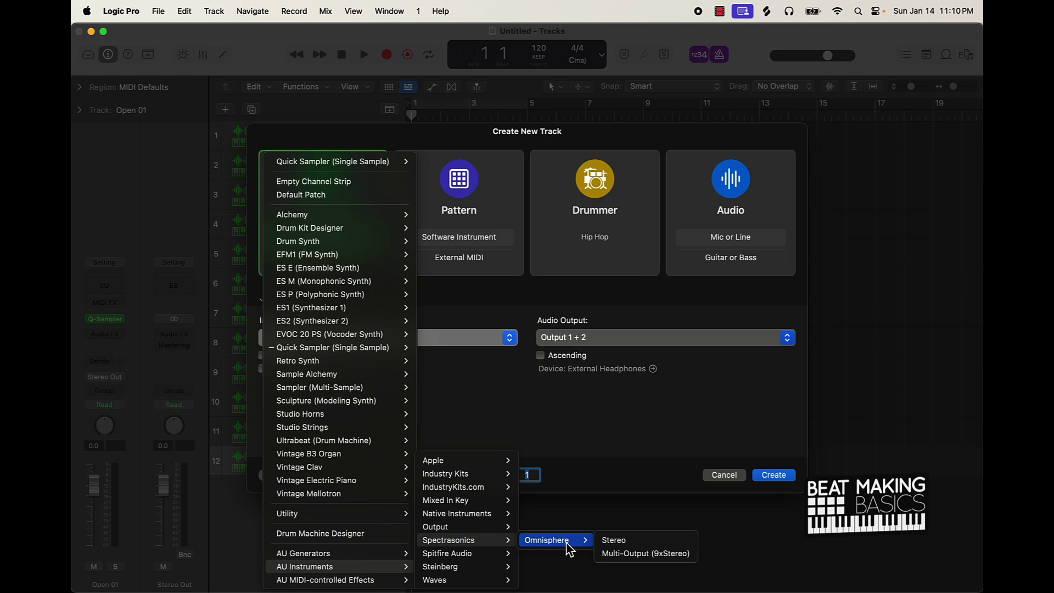
left_click(625, 543)
left_click(768, 487)
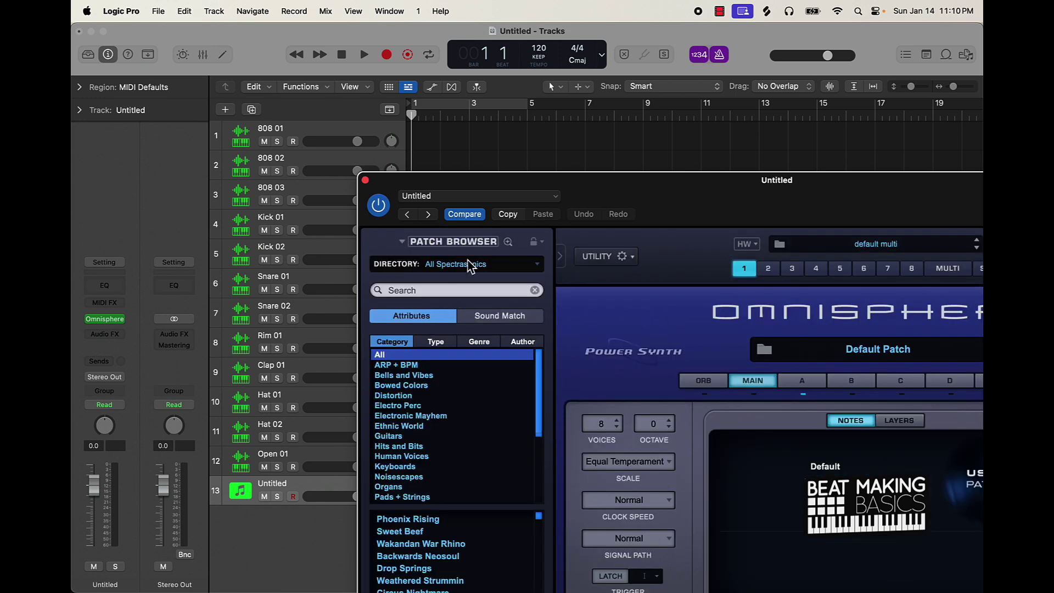
Load the Old Days Choir patch from the SSO Choirs category of the SuperStarO Omnisphere 2 Preset Bank and close the plug-in window
left_click(470, 266)
mouse_move(483, 360)
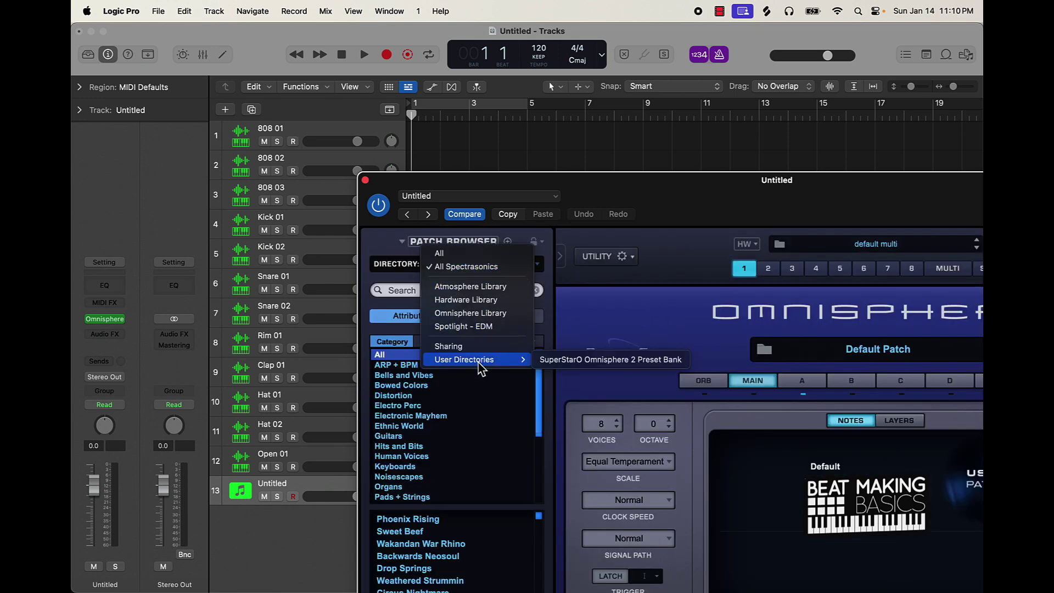
left_click(601, 360)
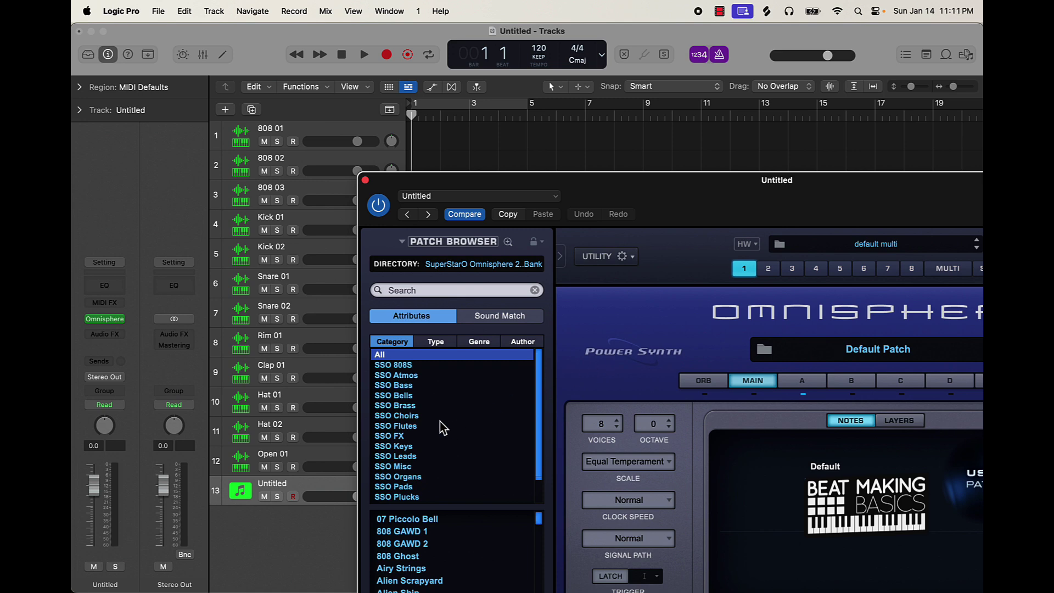
left_click(406, 417)
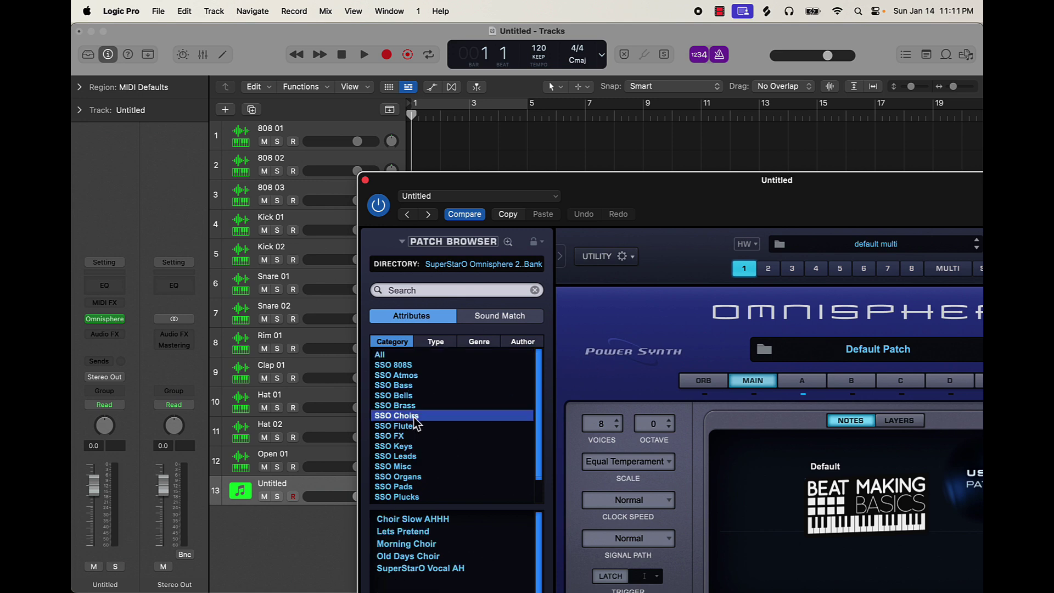
left_click(424, 556)
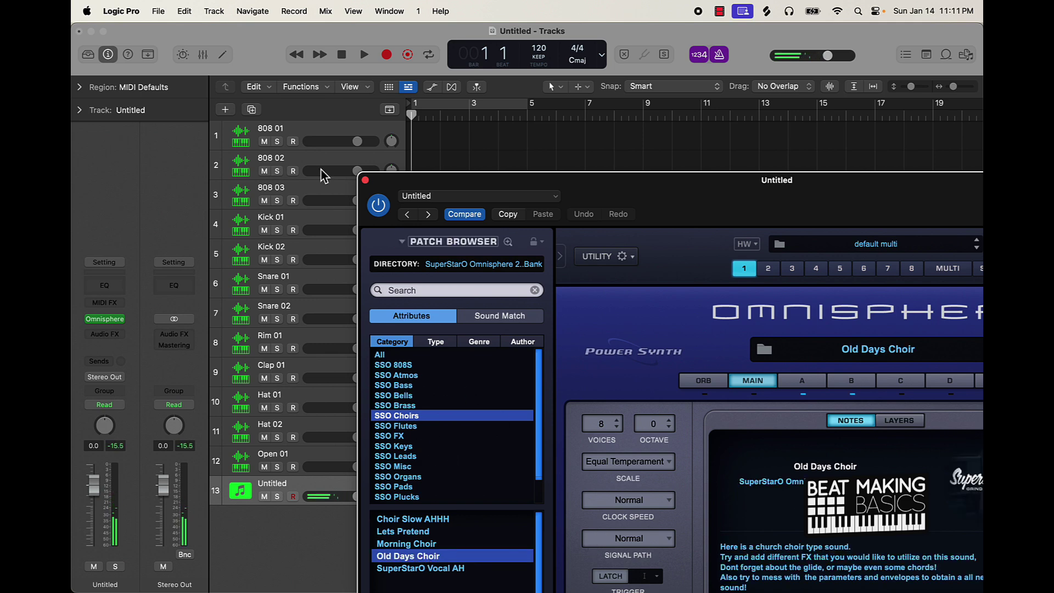
left_click(365, 180)
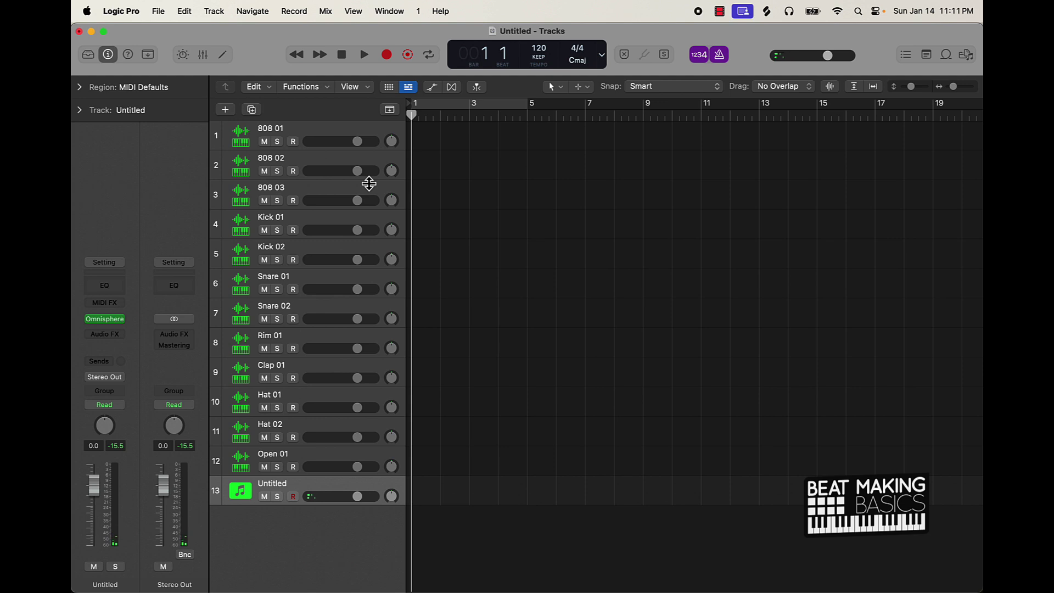
Turn on the cycle area from bar 1 to bar 5 and rehearse choir chords with the Musical Typing keyboard
left_click(468, 105)
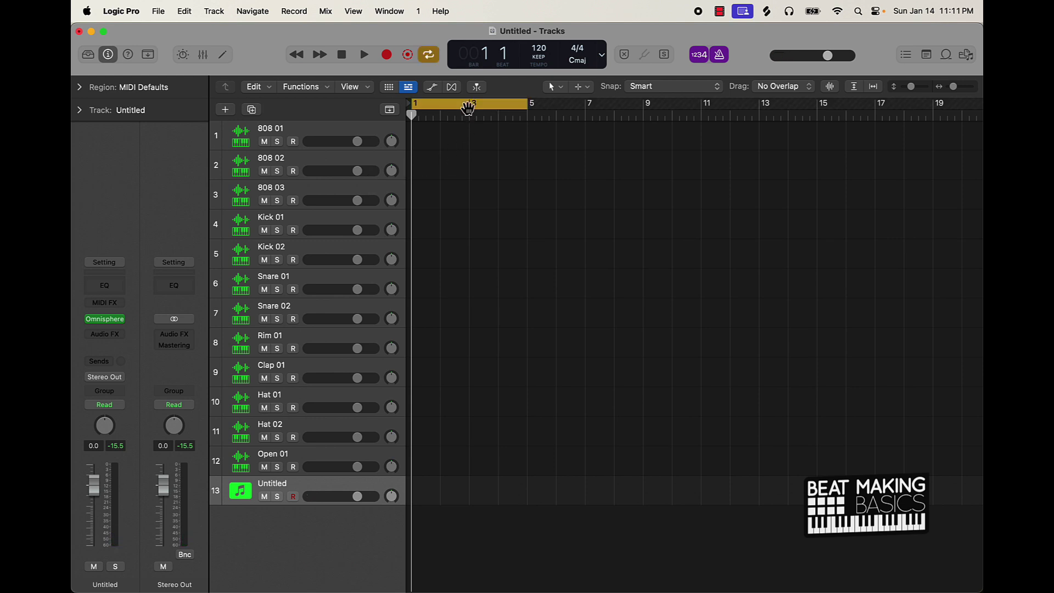
key("super+k")
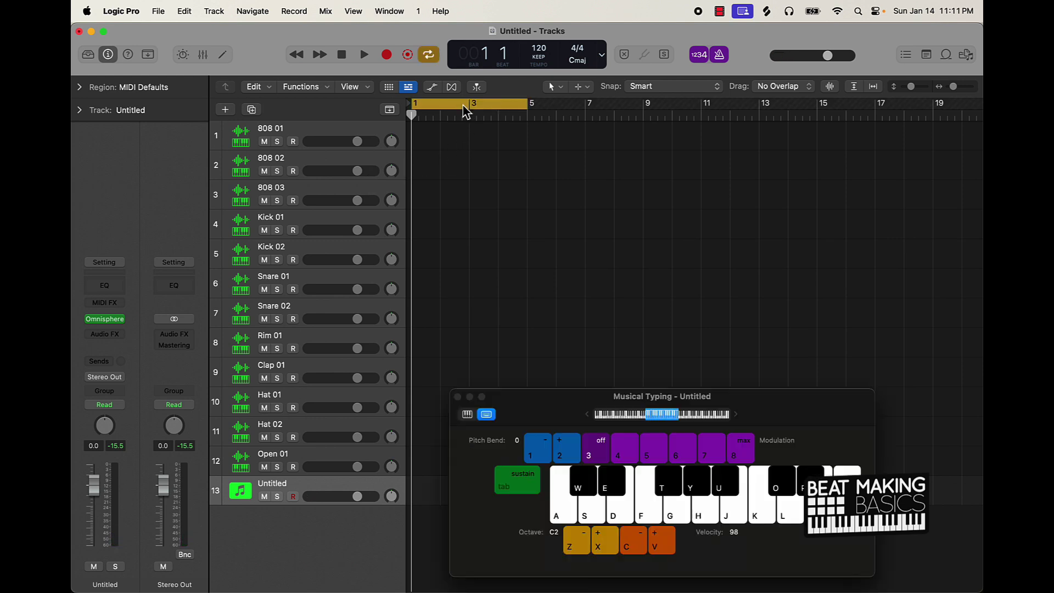
key("f")
key("k")
key("f")
key("k")
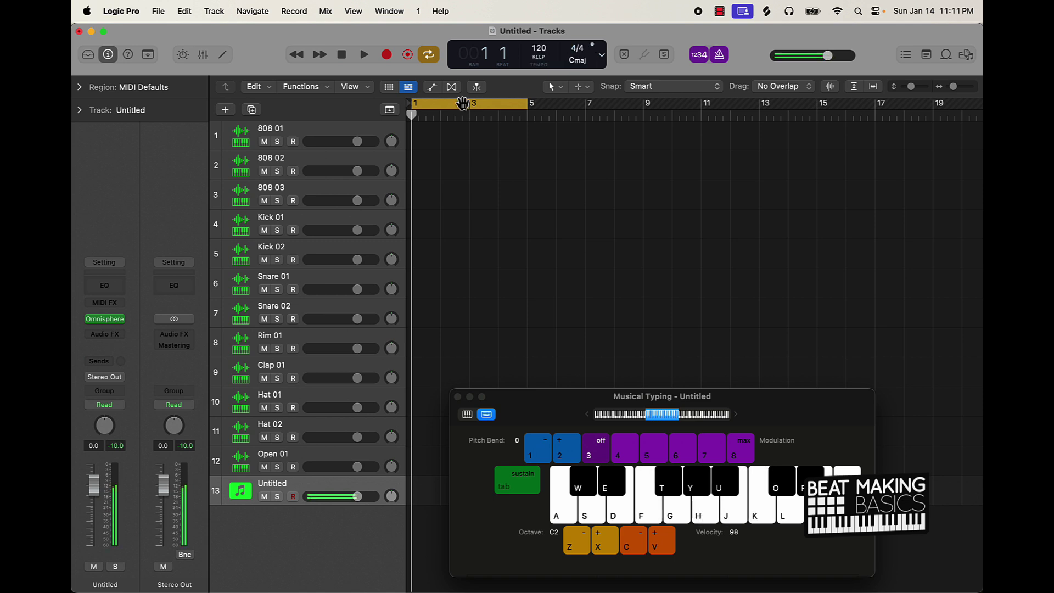
key("f")
key("j")
key("i")
key("i")
key("s")
key("f")
key("k")
key("f")
key("l")
key("a")
key("f")
key("w")
key("w")
Raise the Musical Typing octave to C3 and rehearse the choir chords in the higher register
key("x")
key("s")
key("f")
key("l")
key("s")
key("f")
key("s")
key("h")
key("f")
key("l")
key("f")
Record a four-bar D minor chord pattern on the choir track, return the playhead to bar 1 and close Musical Typing
key("r")
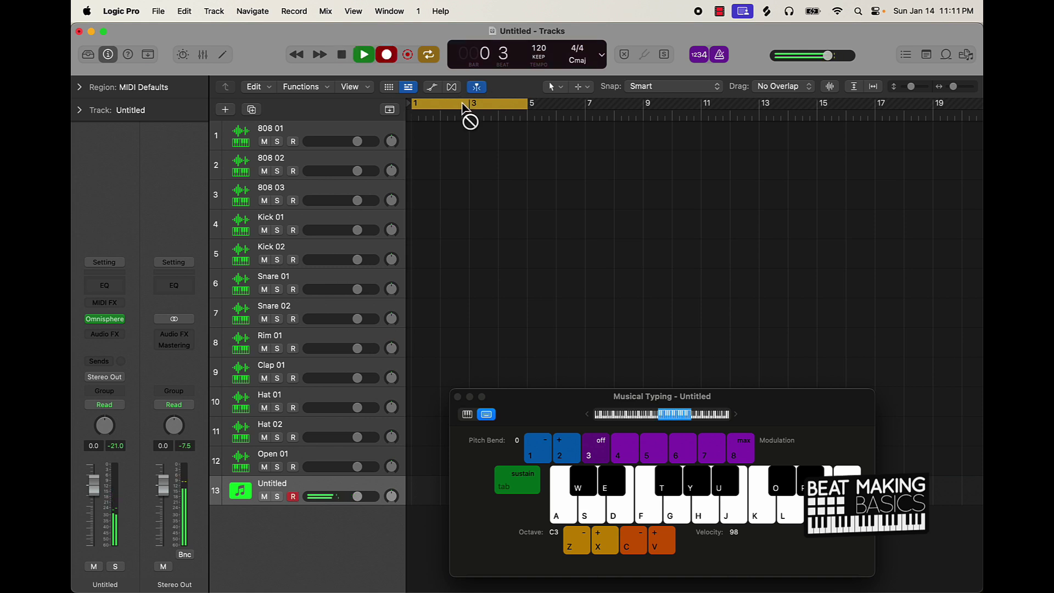
key("f")
key("s")
key("f")
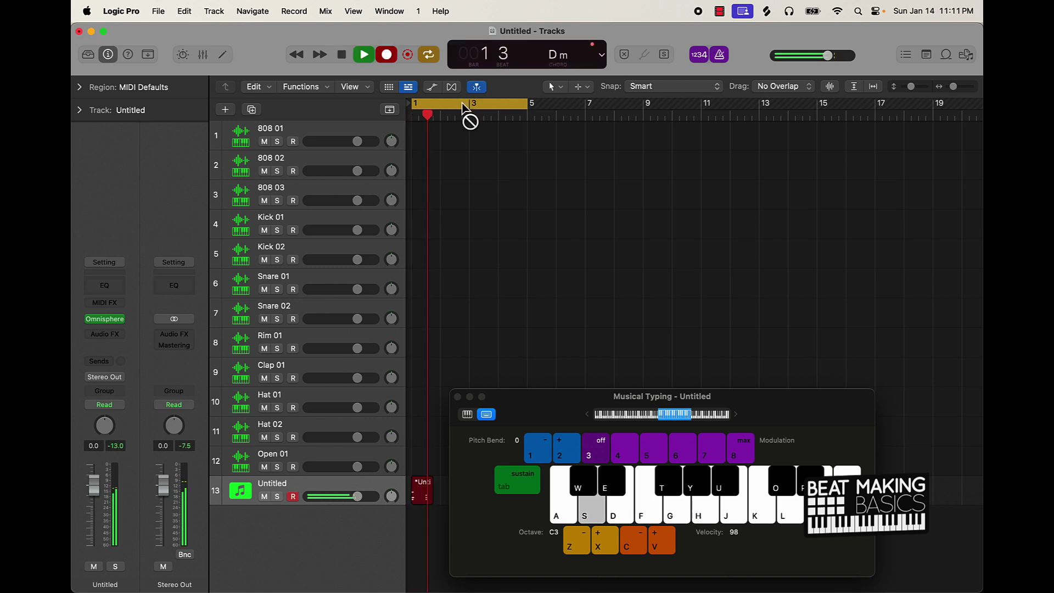
key("f")
key("s")
key("f")
key("s")
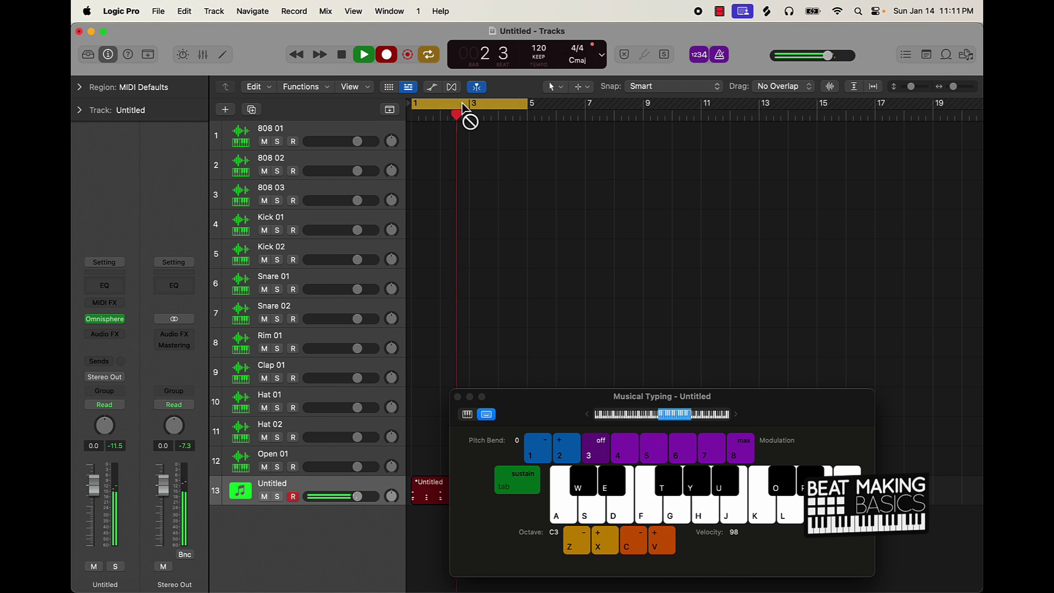
key("f")
key("l")
key("f")
key("s")
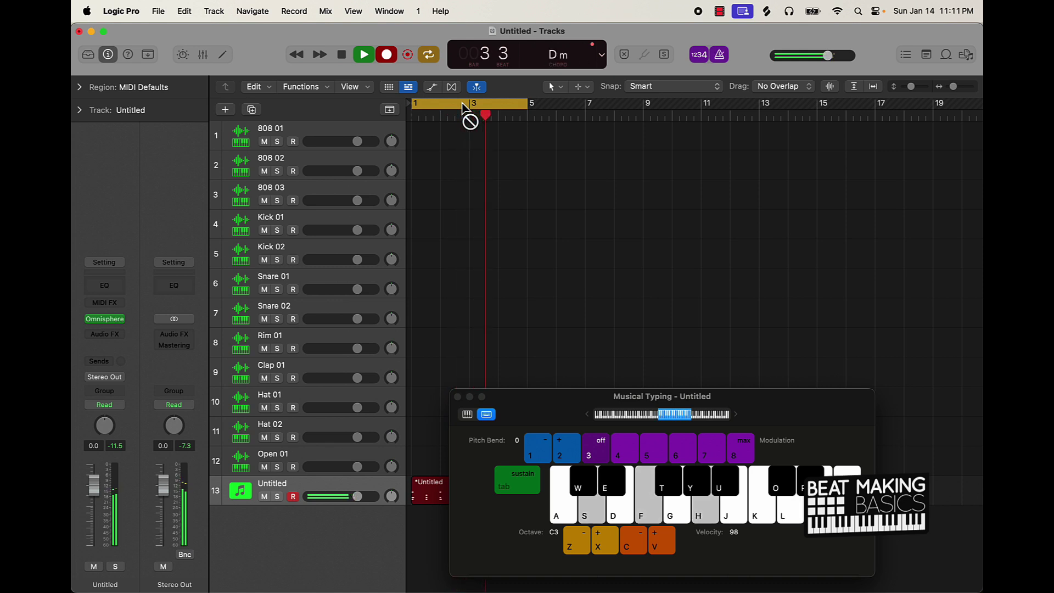
key("f")
key("l")
key("f")
key("h")
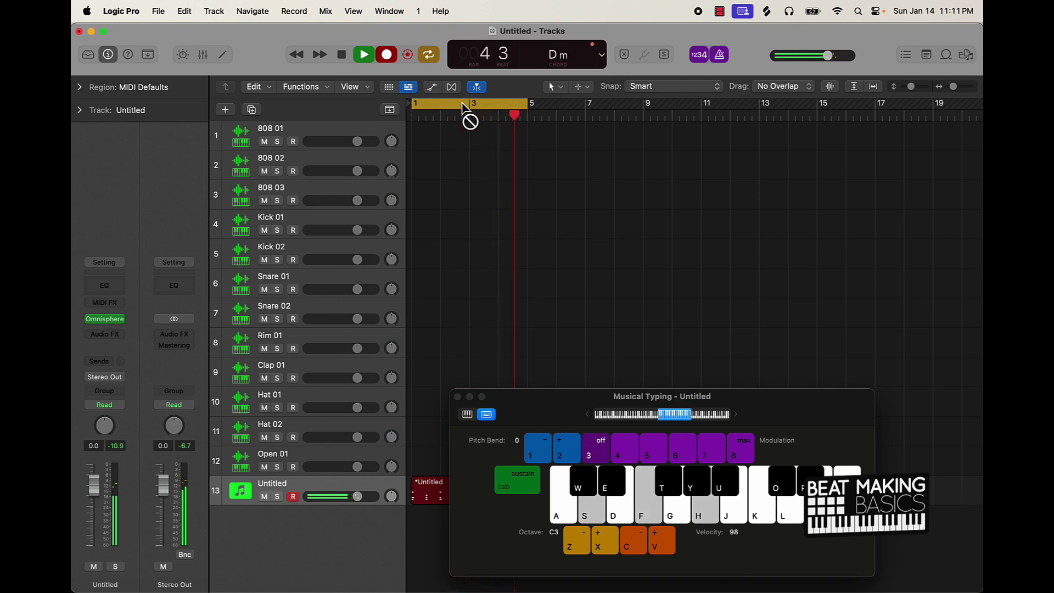
key("space")
key("Return")
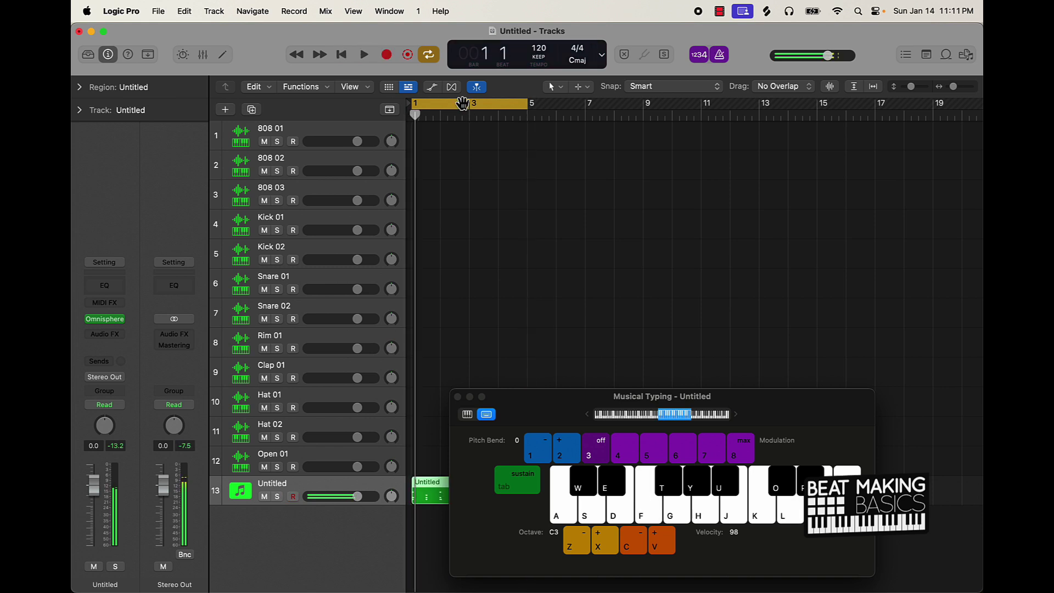
left_click(457, 397)
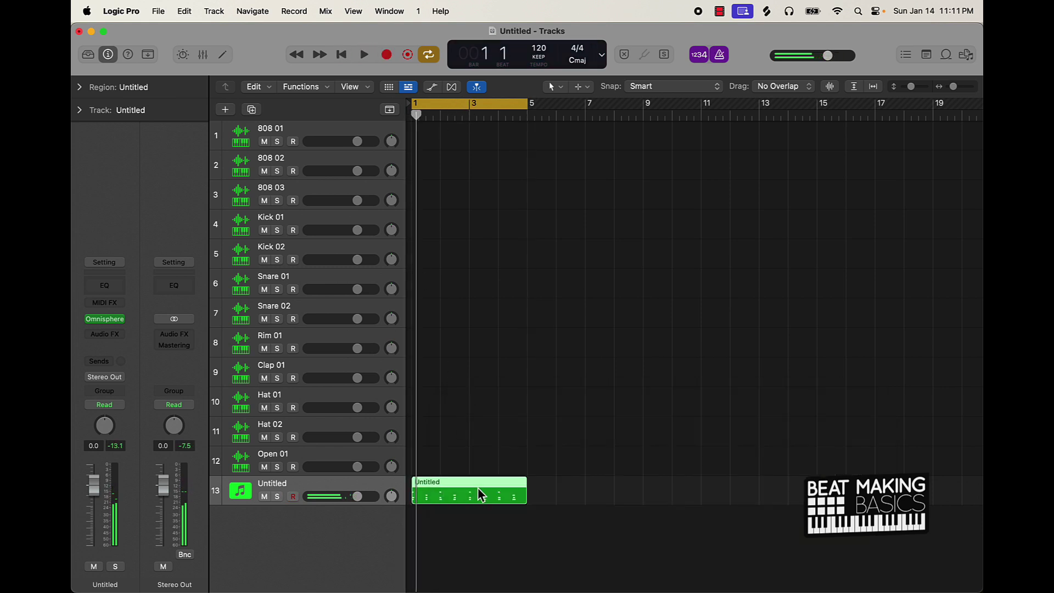
Quantize all notes of the recorded choir region to 1/16 notes in the Piano Roll and play the result
double_click(482, 504)
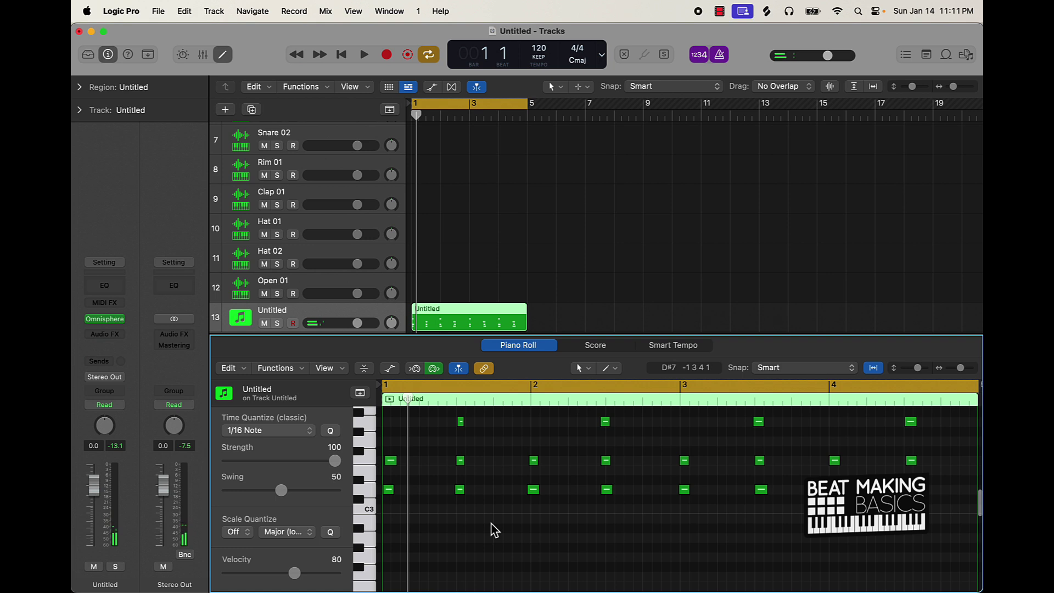
key("super+a")
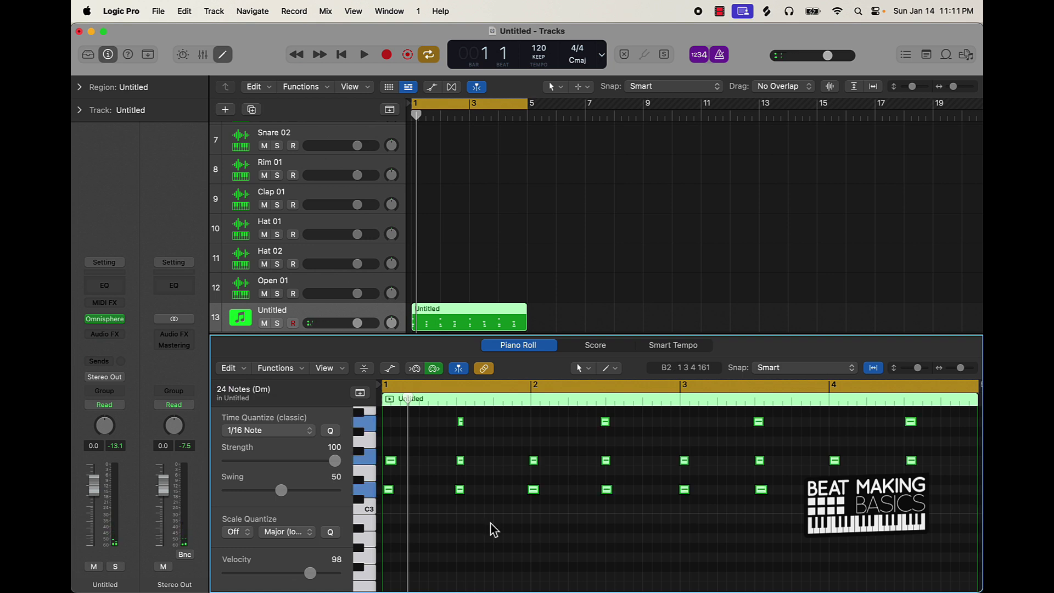
left_click(331, 430)
key("space")
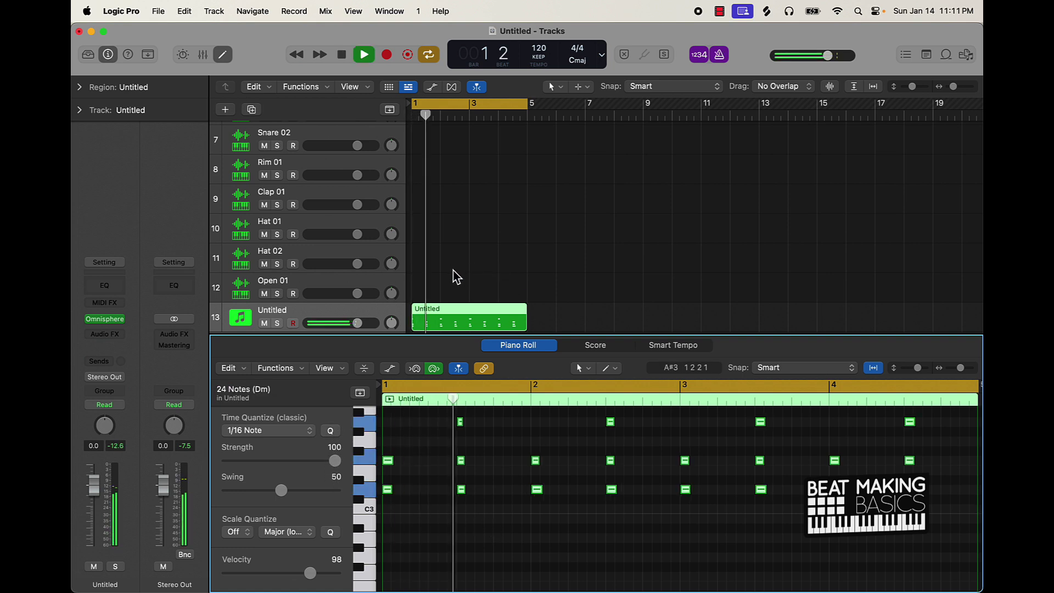
Duplicate the choir track and load the EZ Flutes patch from the SuperStarO bank's SSO Flutes category in the new track's Omnisphere
key("super+d")
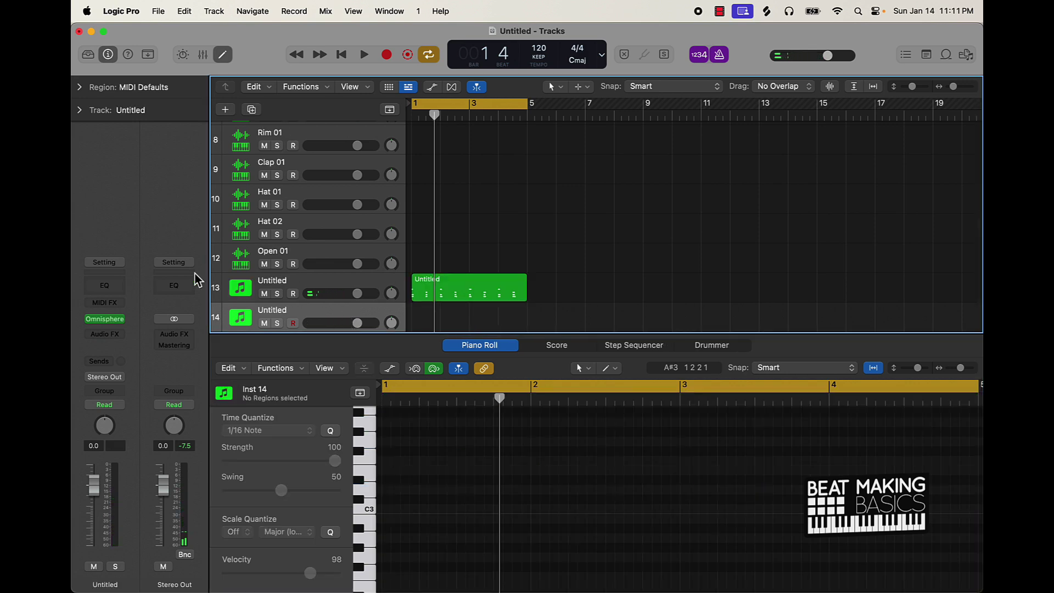
left_click(105, 320)
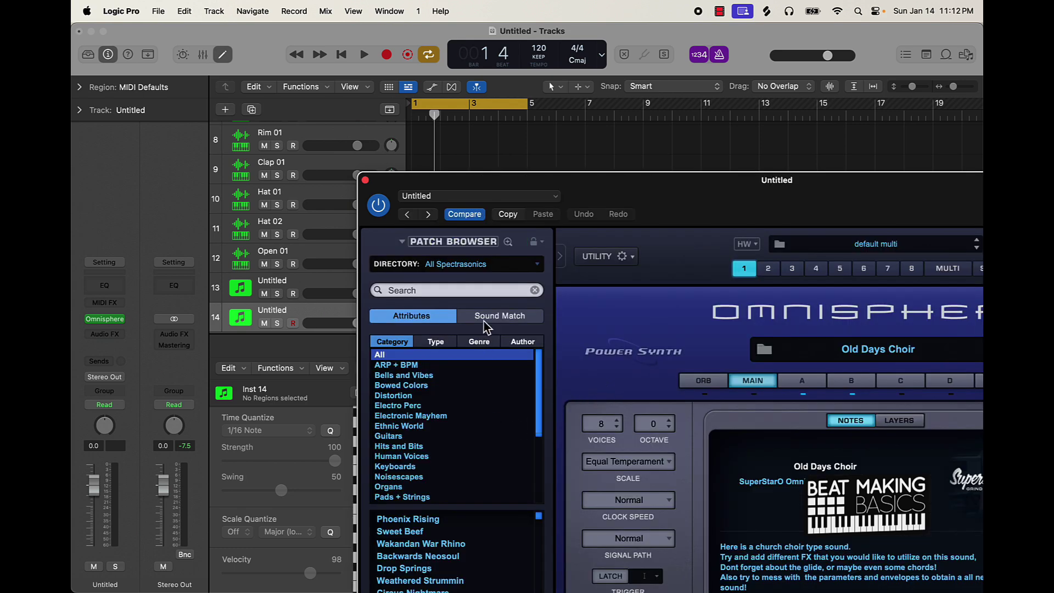
left_click(503, 266)
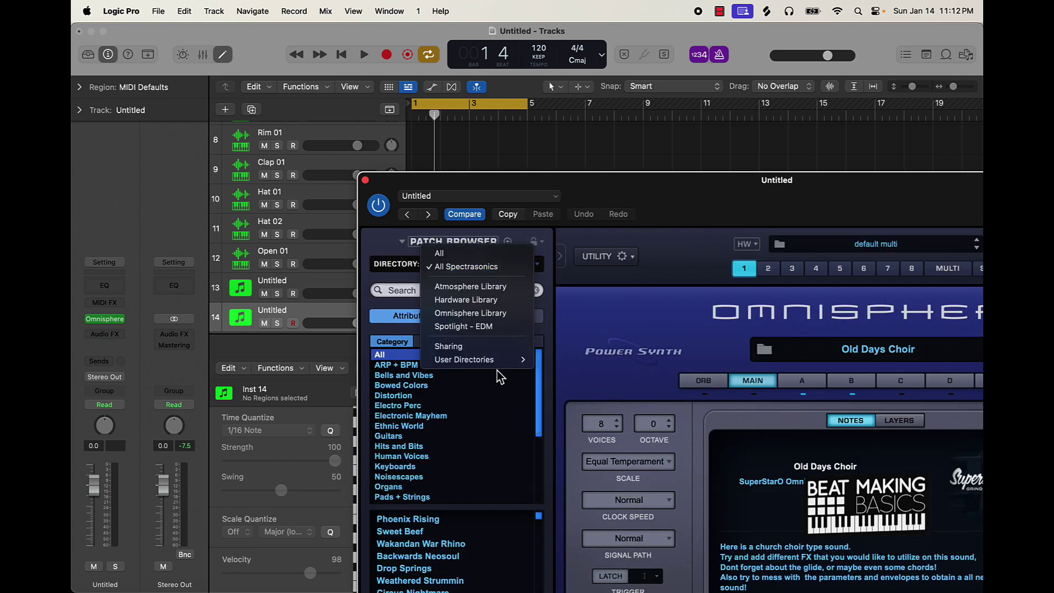
mouse_move(519, 360)
left_click(611, 360)
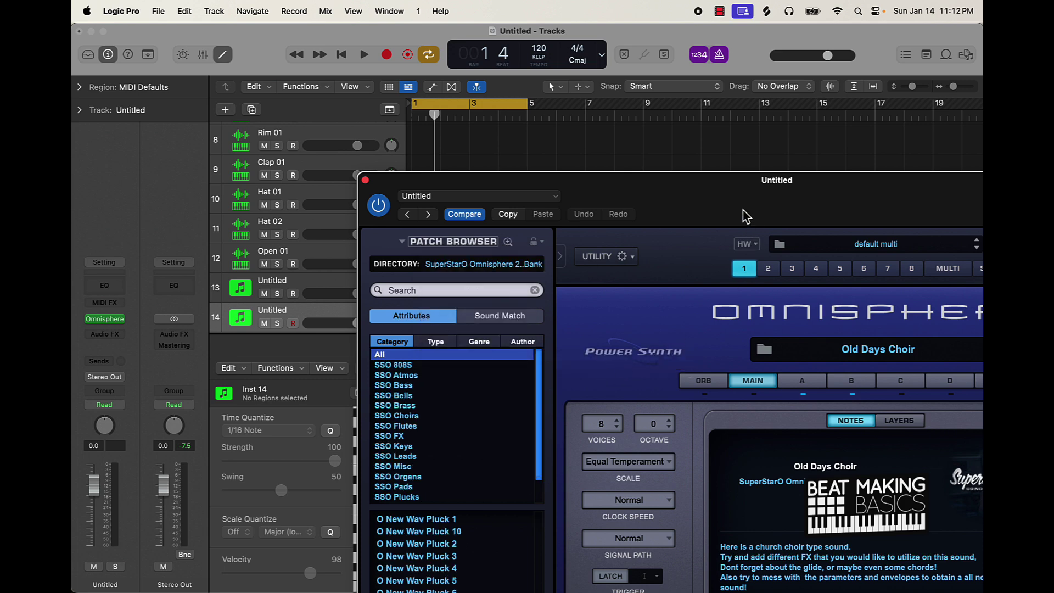
left_click_drag(752, 218, 671, 110)
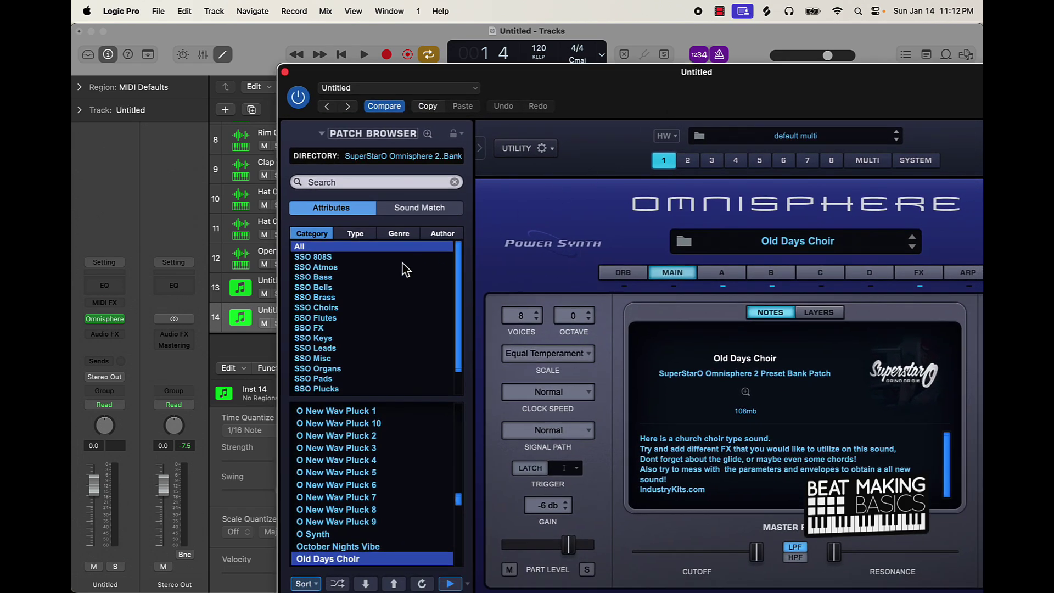
left_click(336, 319)
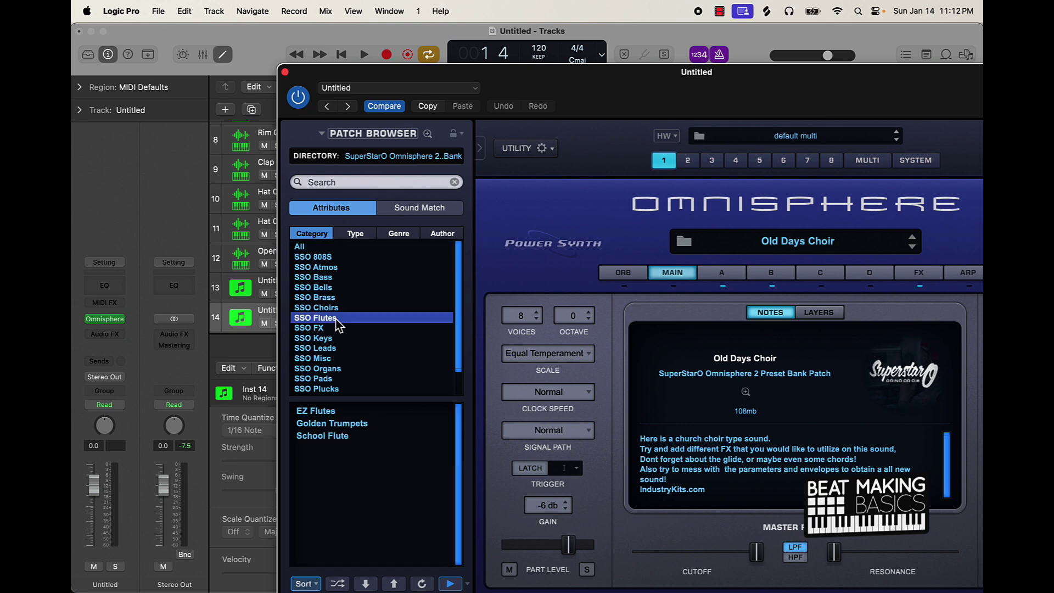
left_click(368, 415)
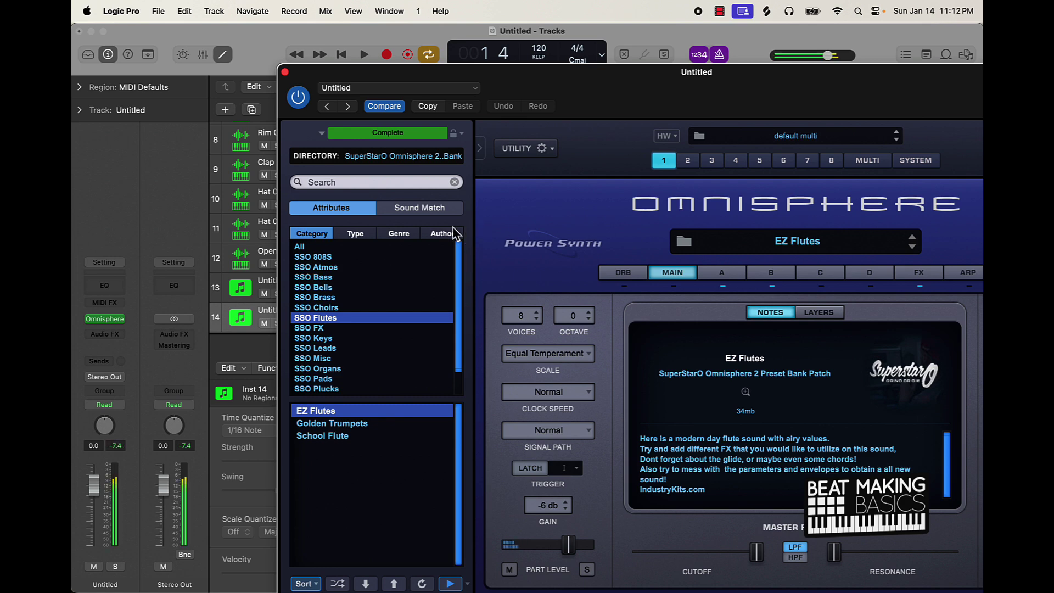
left_click(285, 72)
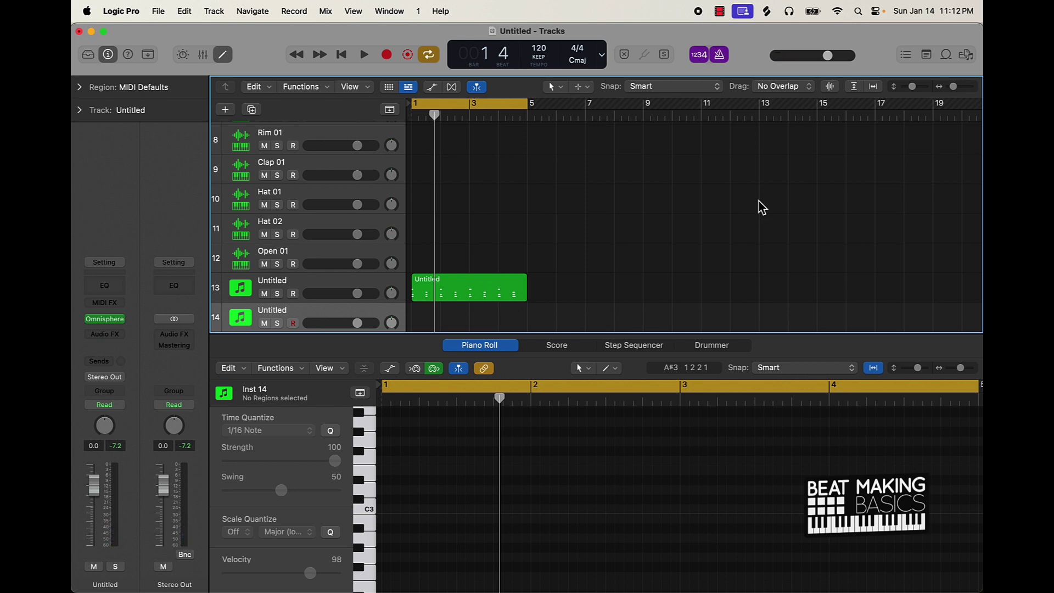
Set the Musical Typing octave to C3 and rehearse the D, G, F, E melody on the flute track
key("super+k")
key("k")
key("l")
key("z")
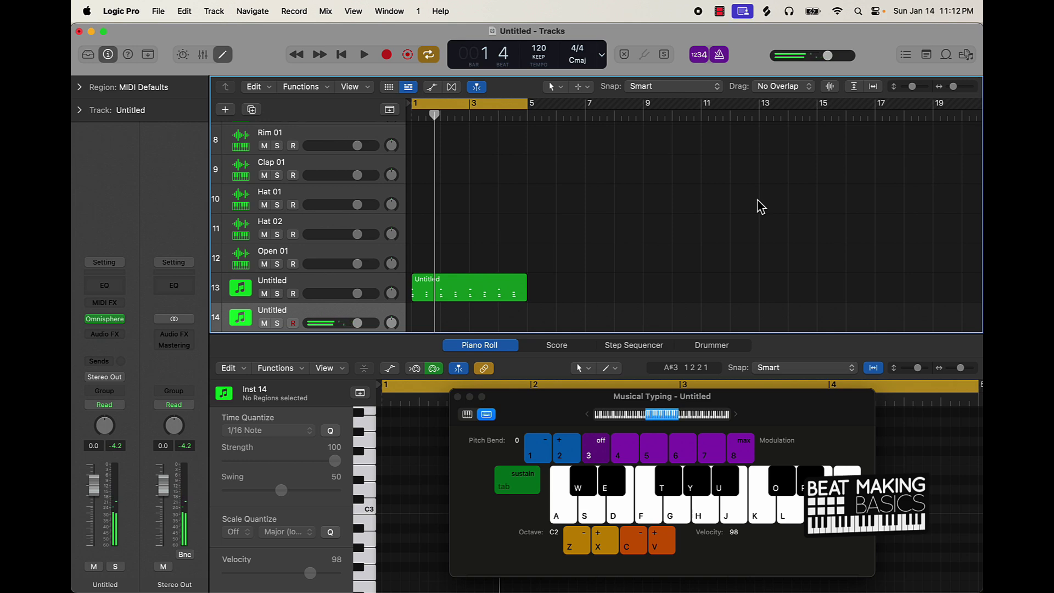
key("s")
key("x")
key("s")
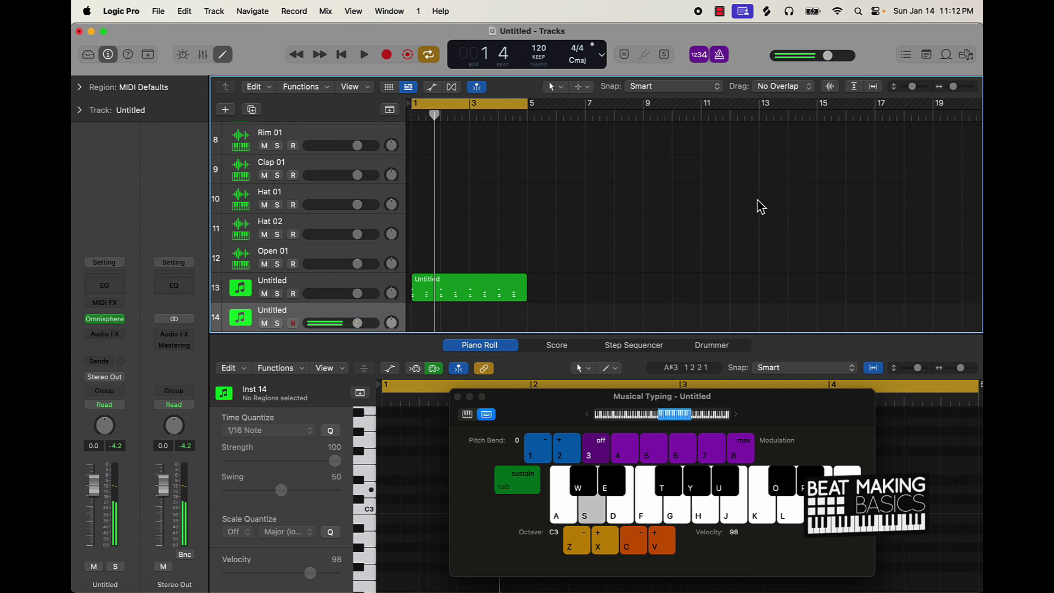
key("g")
key("f")
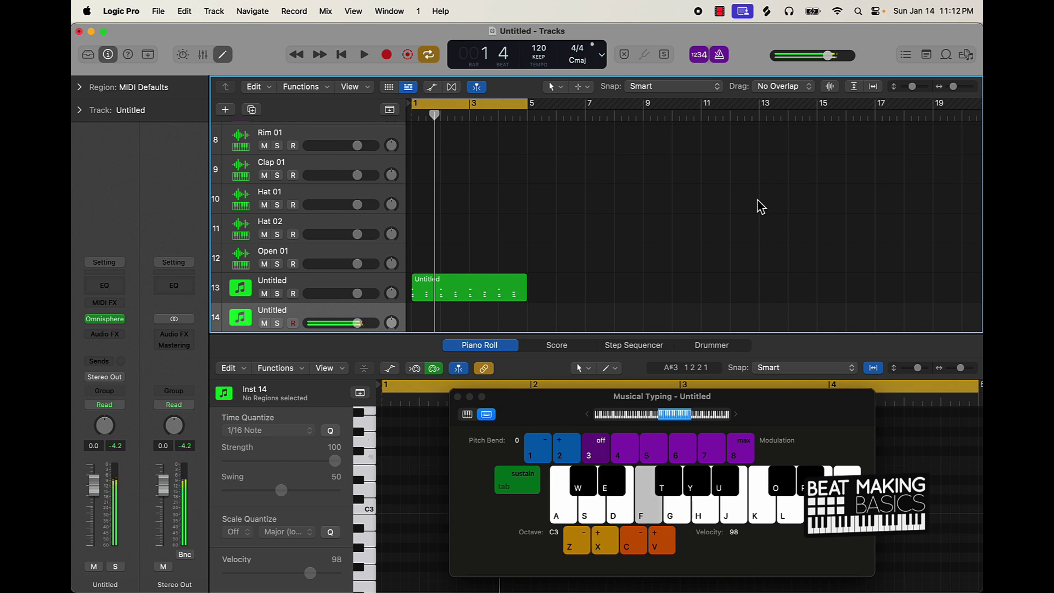
key("d")
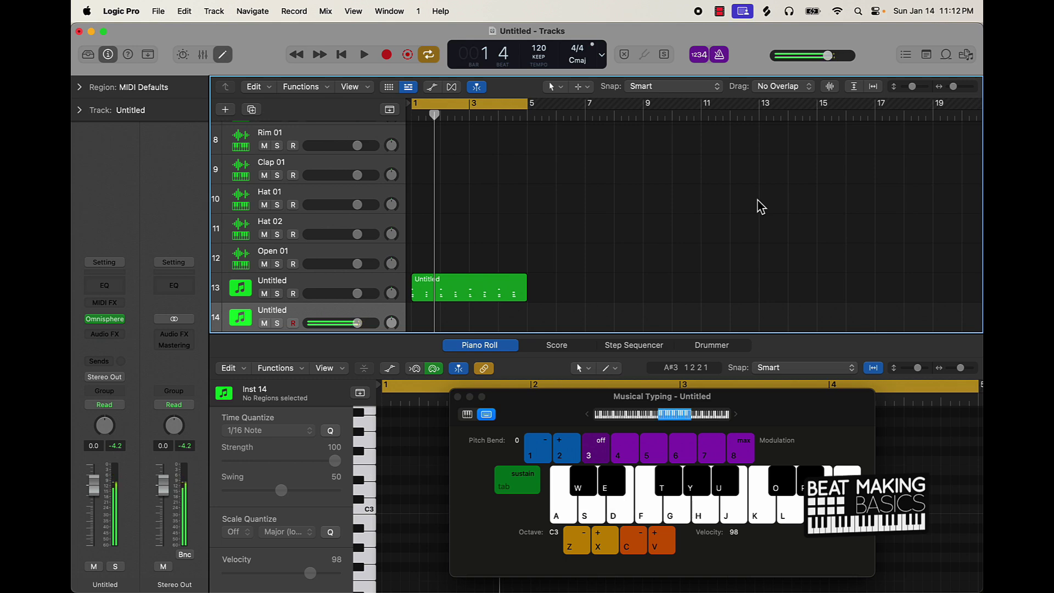
Record a four-bar flute melody, playing D3, G3, F3 and E3 twice, and stop recording
key("r")
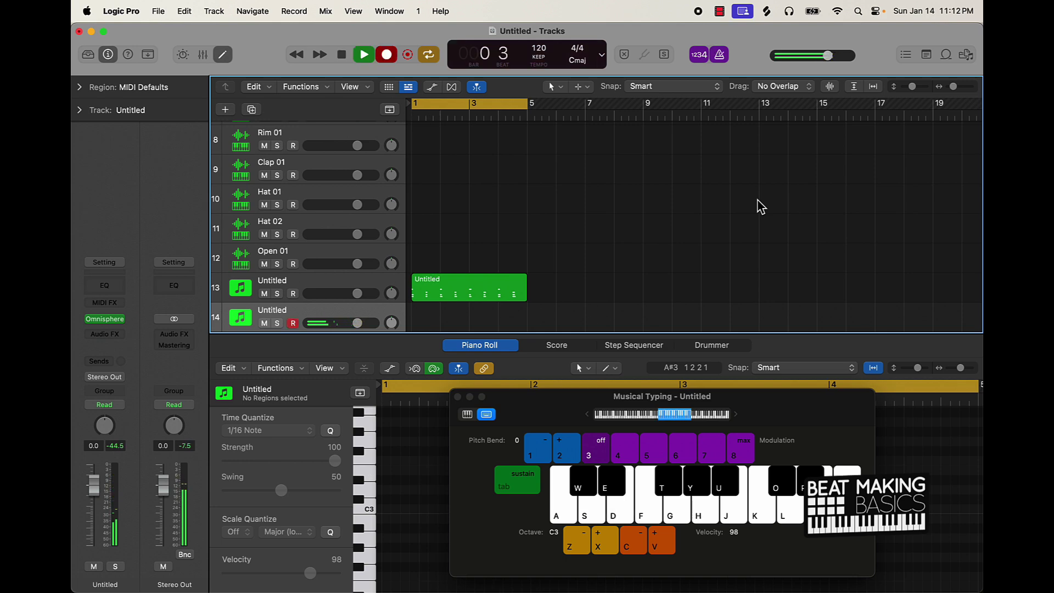
key("s")
key("g")
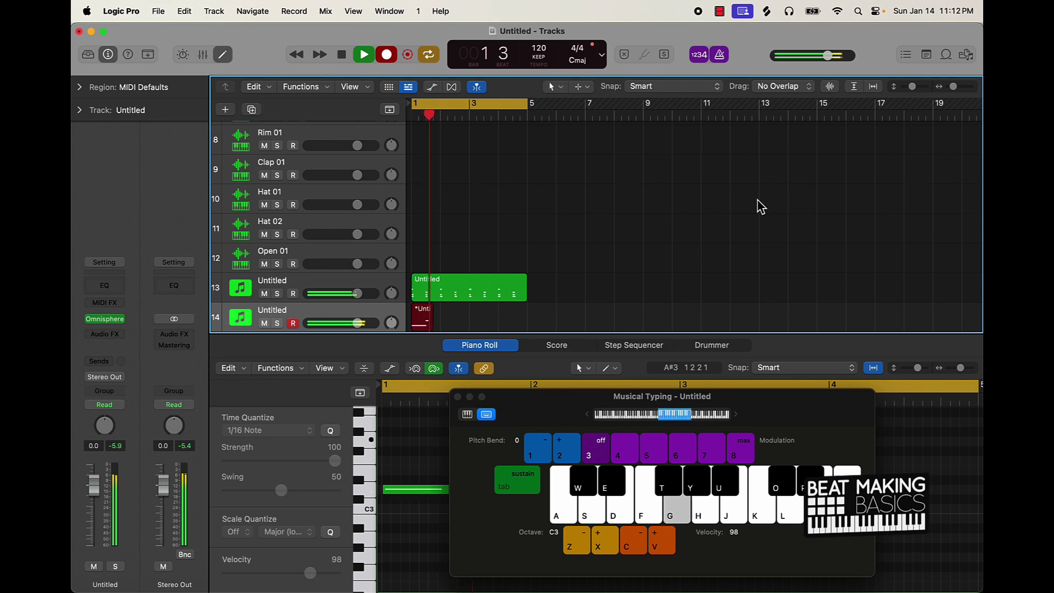
key("f")
key("d")
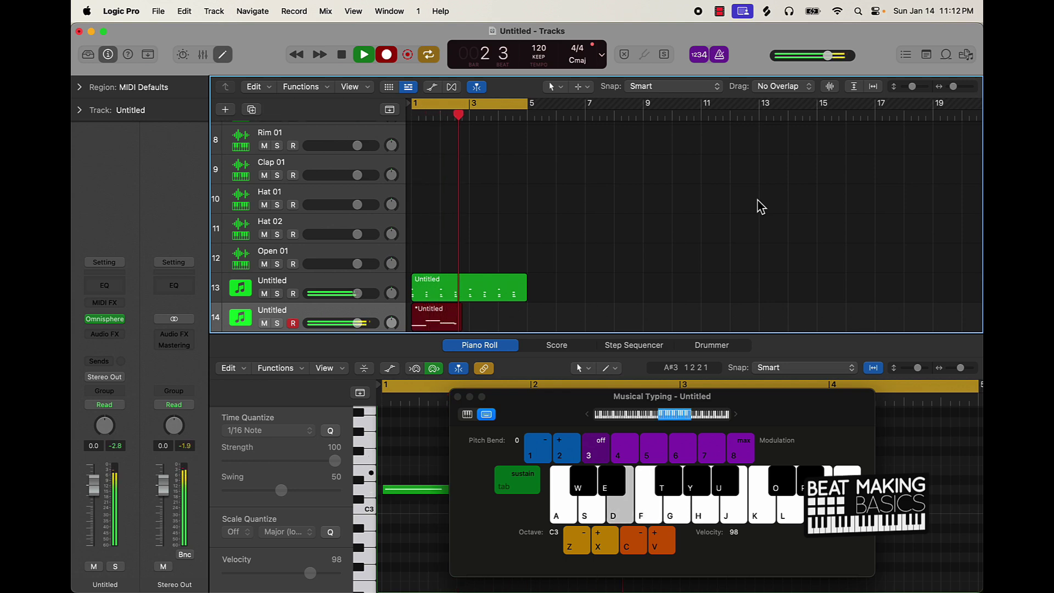
key("s")
key("g")
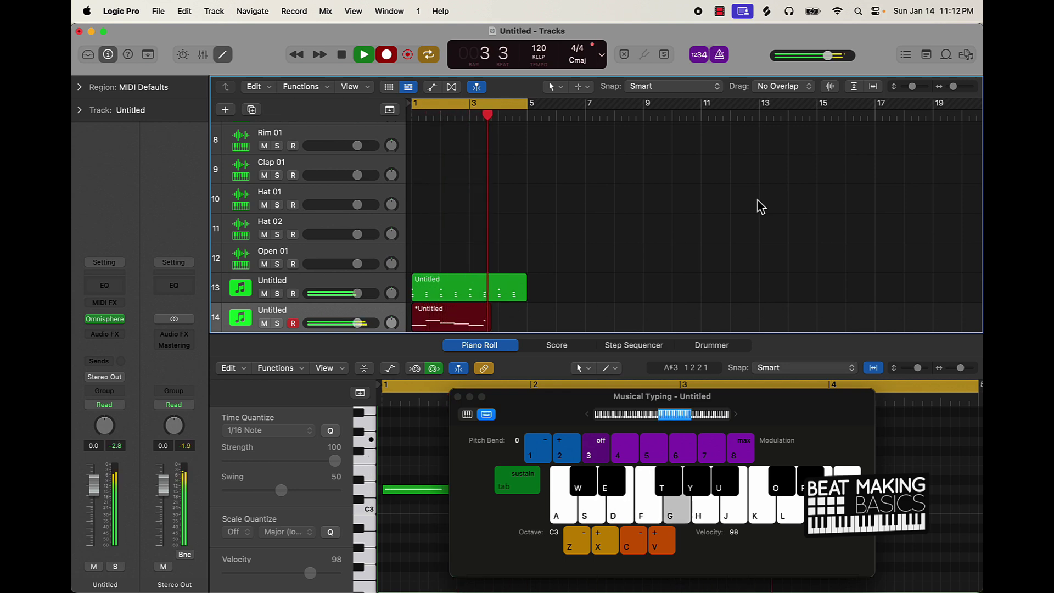
key("f")
key("d")
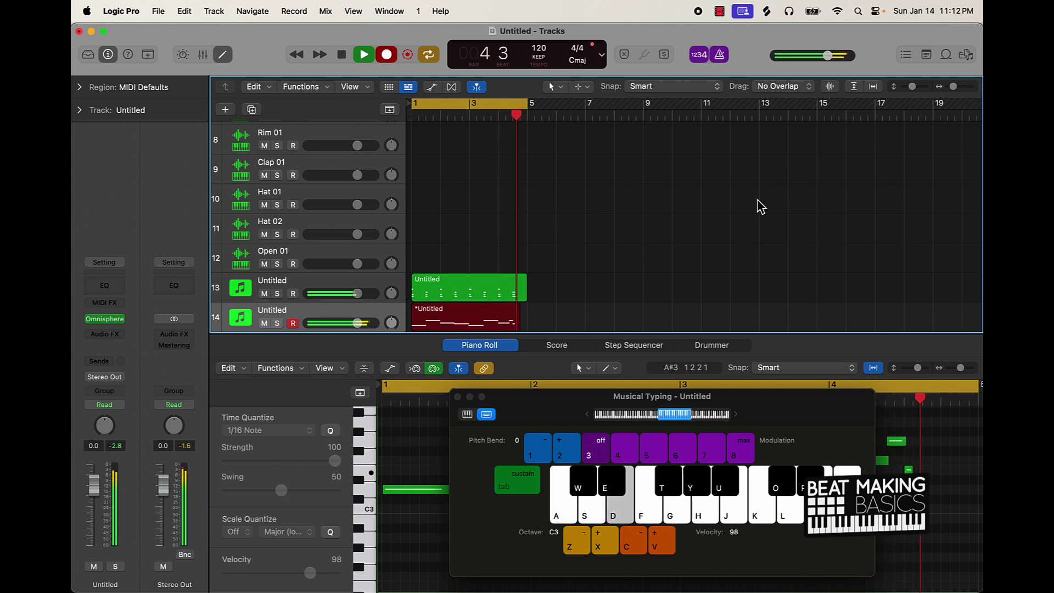
key("g")
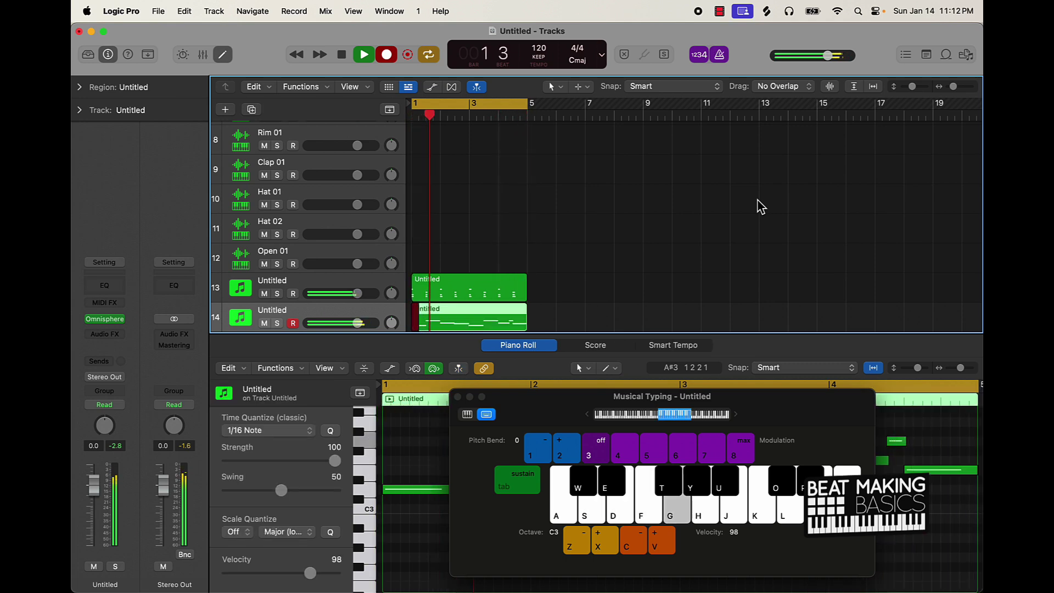
key("space")
Select all notes of the recorded flute region, close Musical Typing and play the melody with the choir
left_click(516, 322)
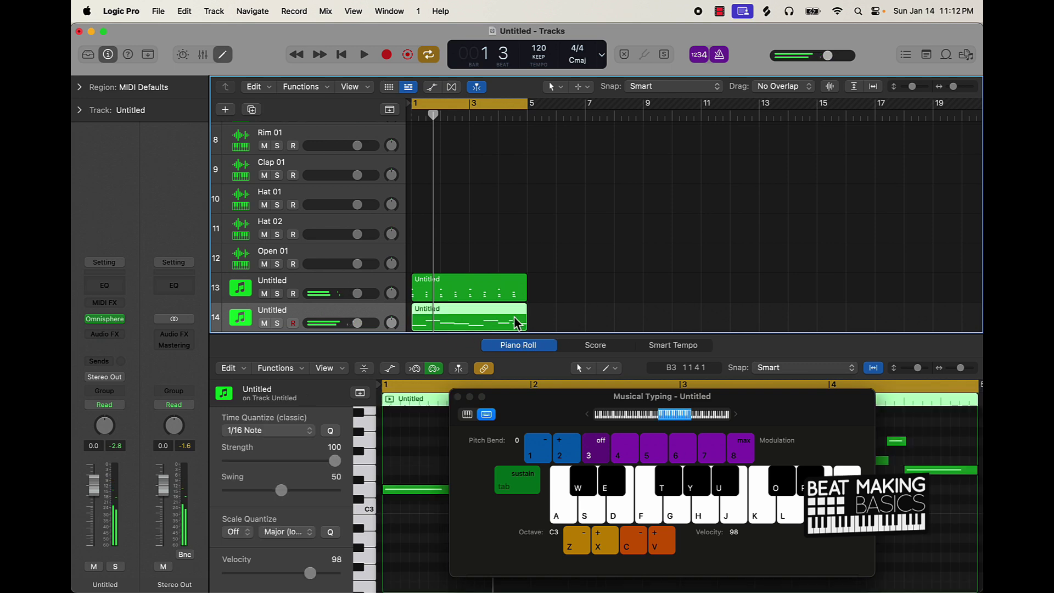
left_click(428, 443)
key("super+a")
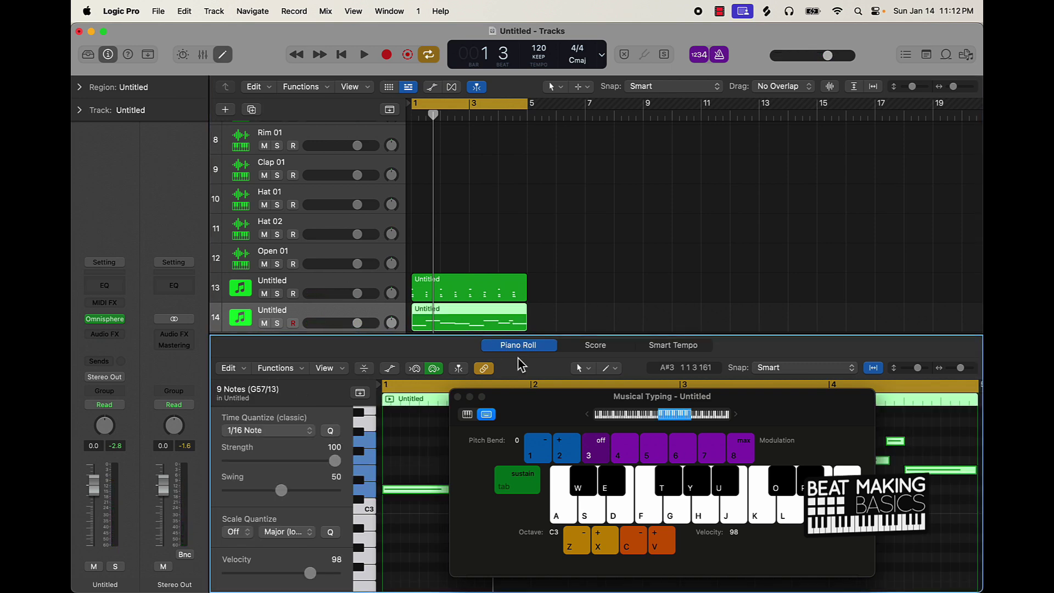
left_click(458, 396)
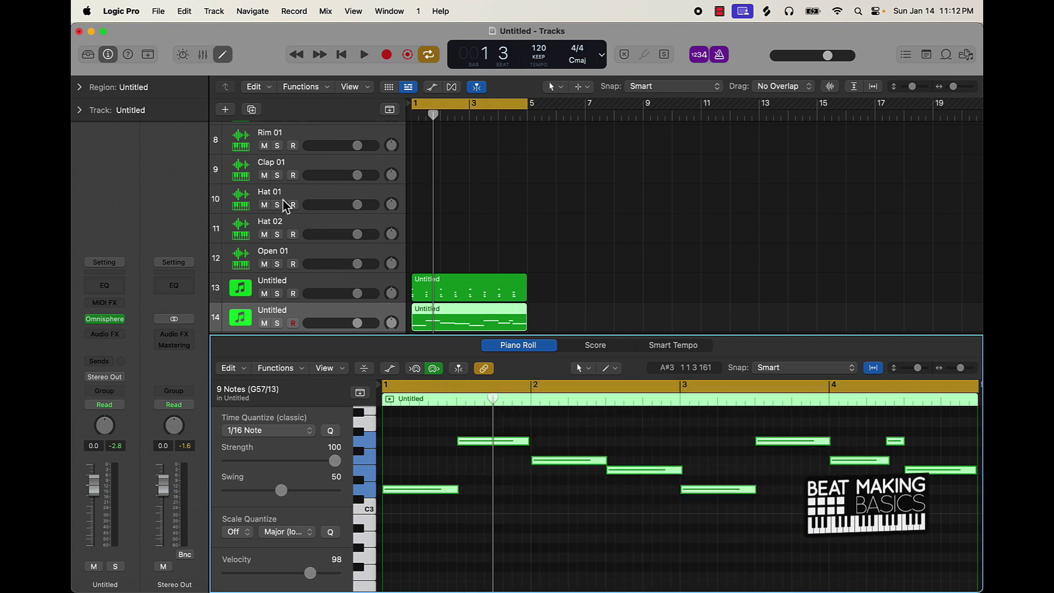
key("space")
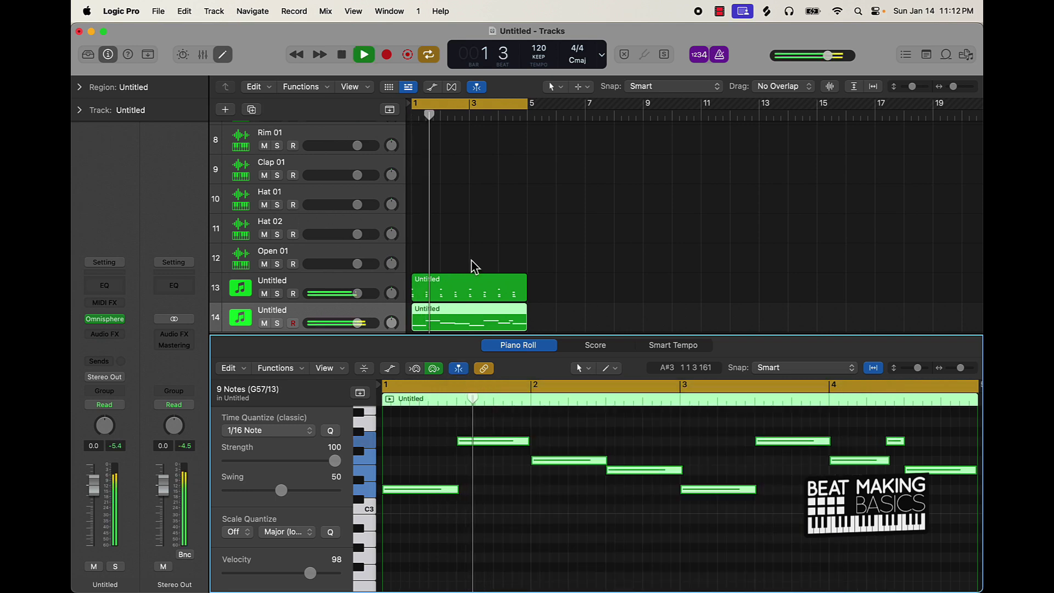
key("space")
Duplicate the flute track and copy the four-bar flute region onto the new track at bar 1
left_click(382, 318)
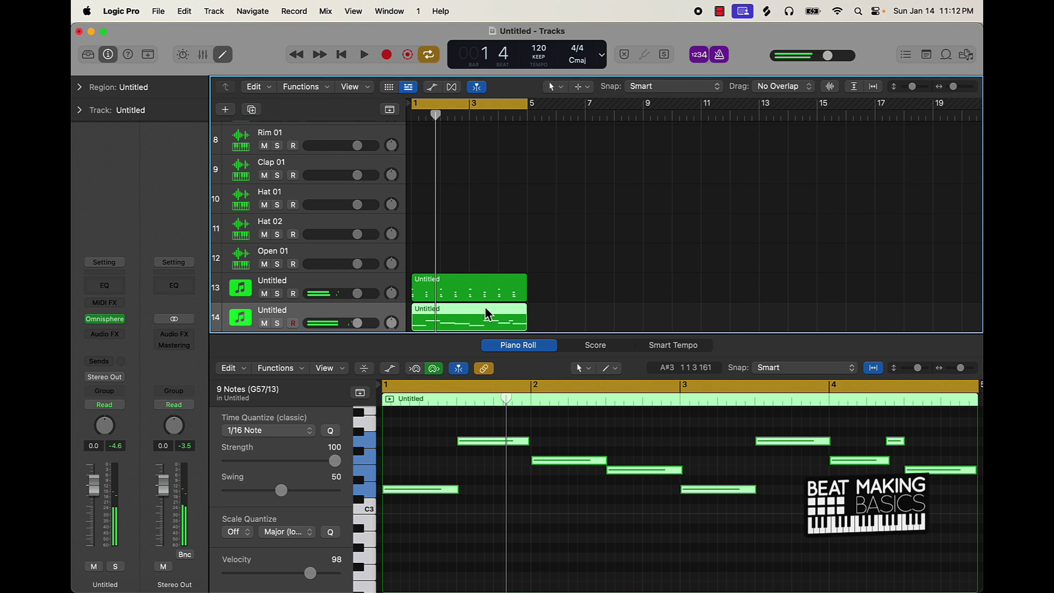
scroll(487, 311, "down", 2)
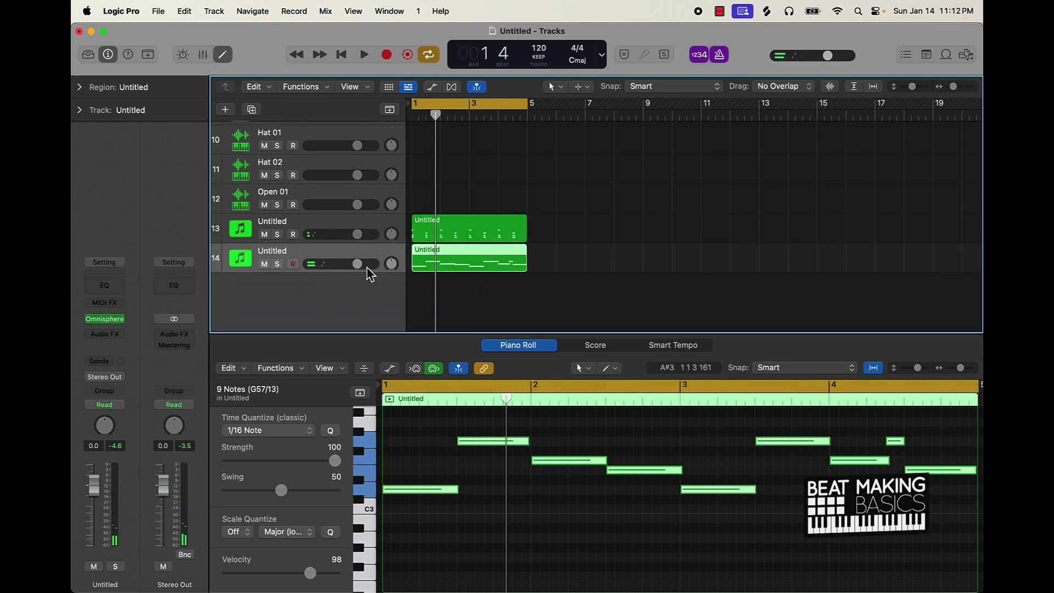
key("super+d")
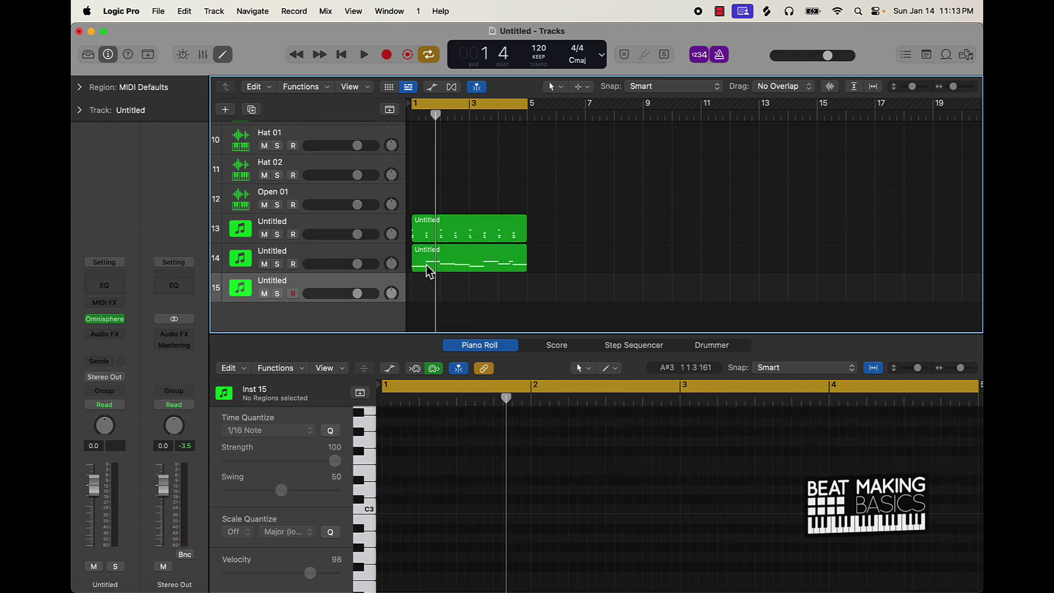
left_click_drag(450, 272, 451, 292)
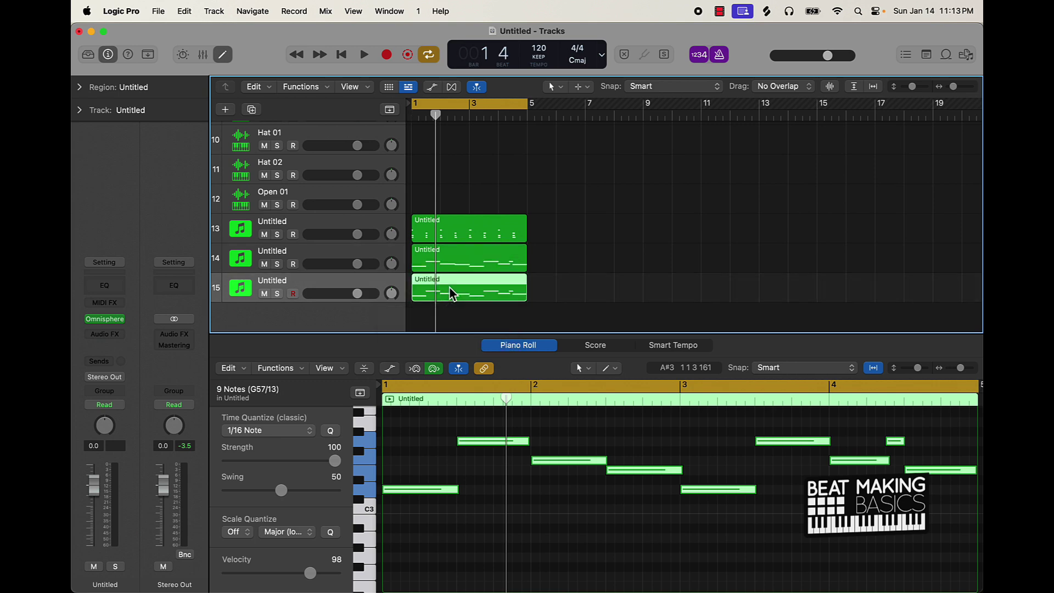
Try the copied flute region one octave lower, transposed by -12, in playback
key("alt+shift+Down")
key("space")
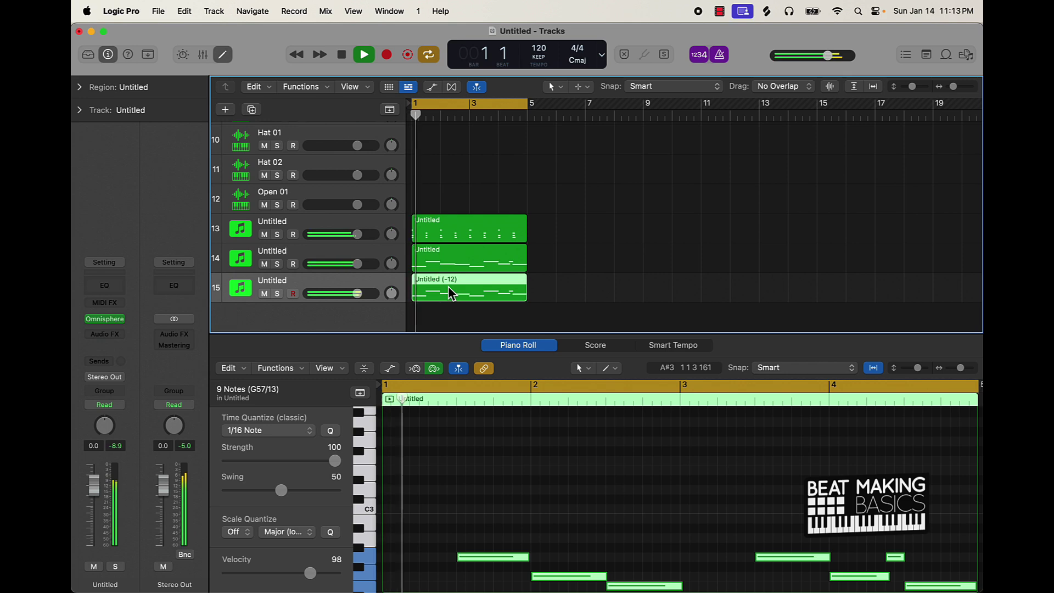
key("space")
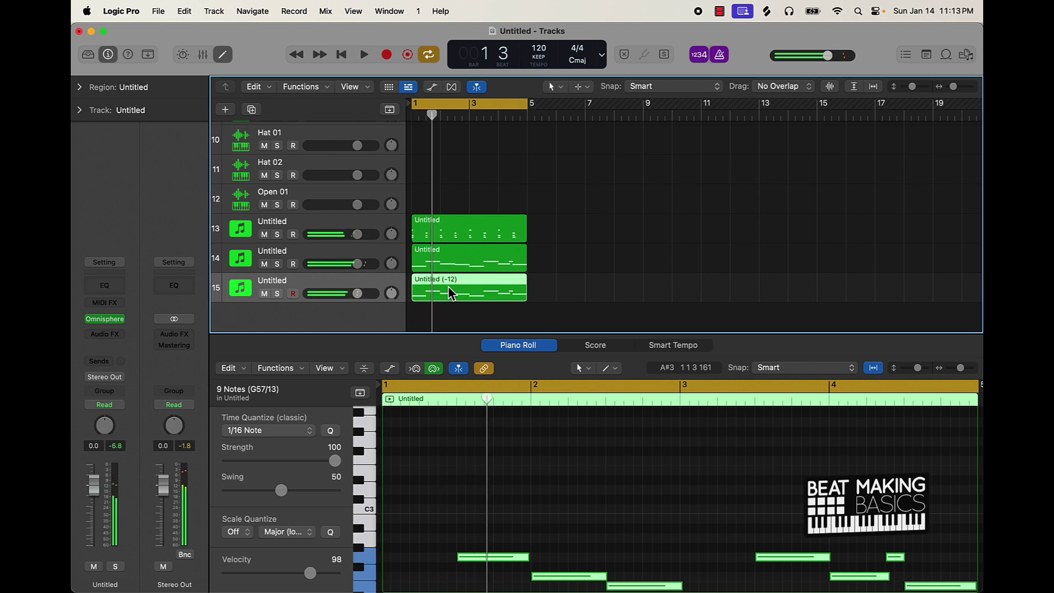
Transpose the copied flute region to +12 and lower its track's volume well below the original flute during playback
key("alt+shift+Up")
key("alt+shift+Up")
key("space")
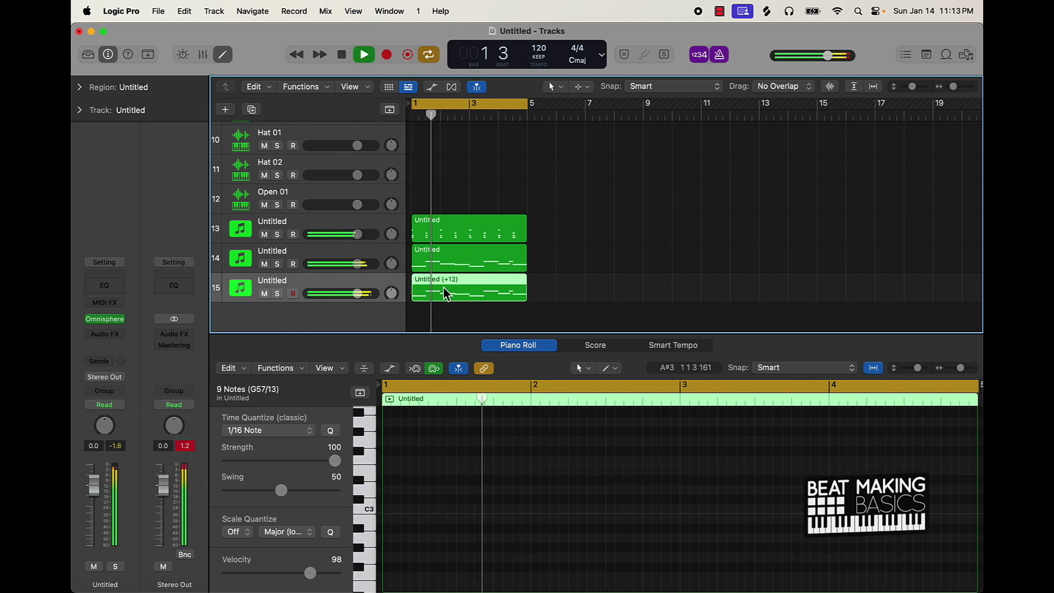
left_click_drag(373, 299, 317, 294)
key("space")
key("space")
Duplicate the choir track, copy the choir region onto it at bar 1 and transpose the copy by -12
left_click(330, 230)
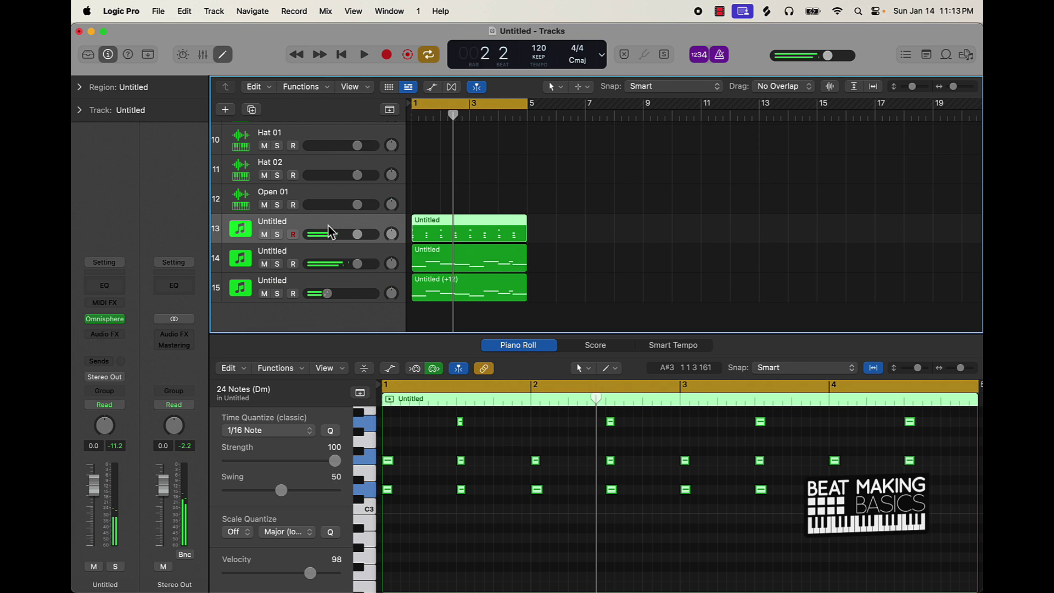
key("super+d")
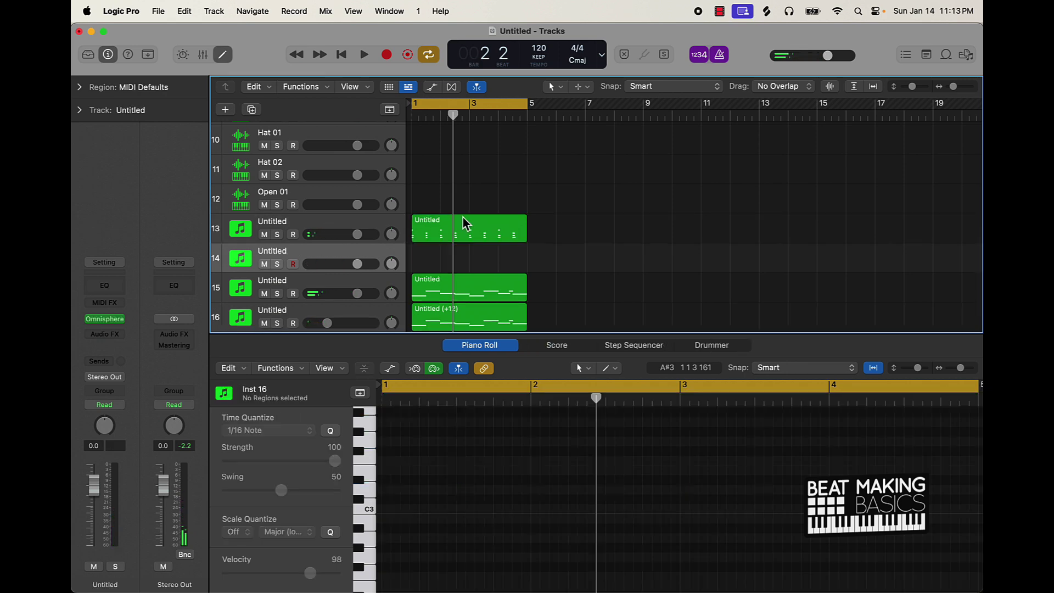
left_click_drag(465, 235, 466, 256)
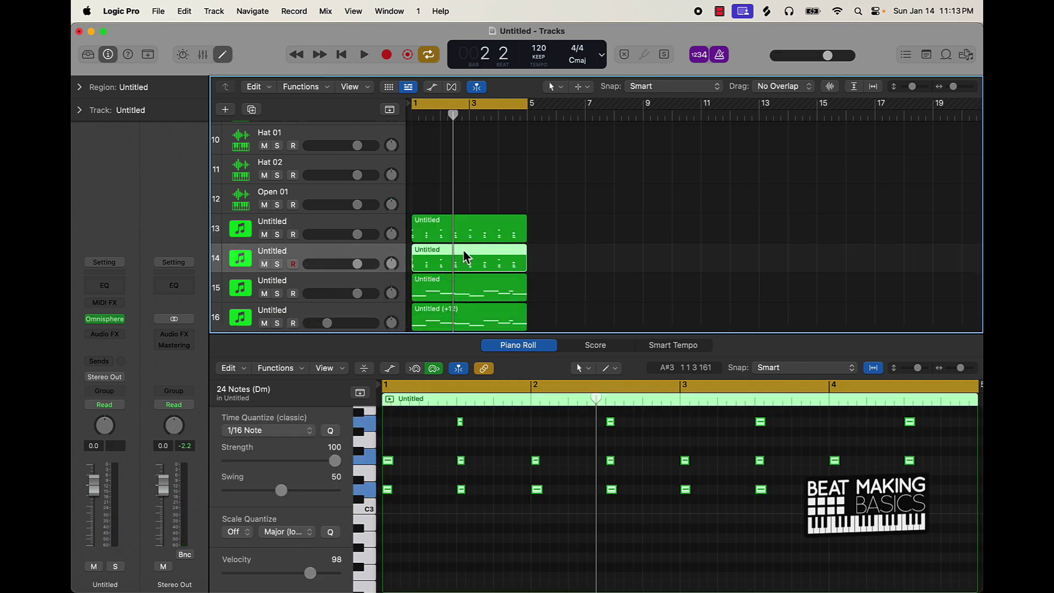
key("alt+shift+Down")
During playback, set the duplicated choir track's volume to -5.0 dB and lower the volume of the original flute track
key("space")
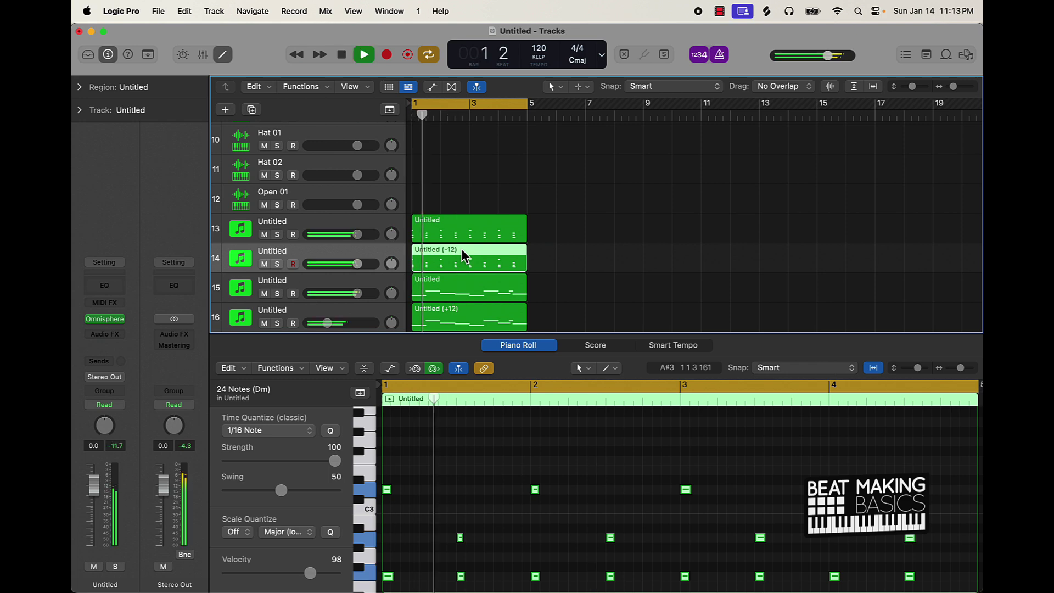
left_click_drag(357, 264, 342, 264)
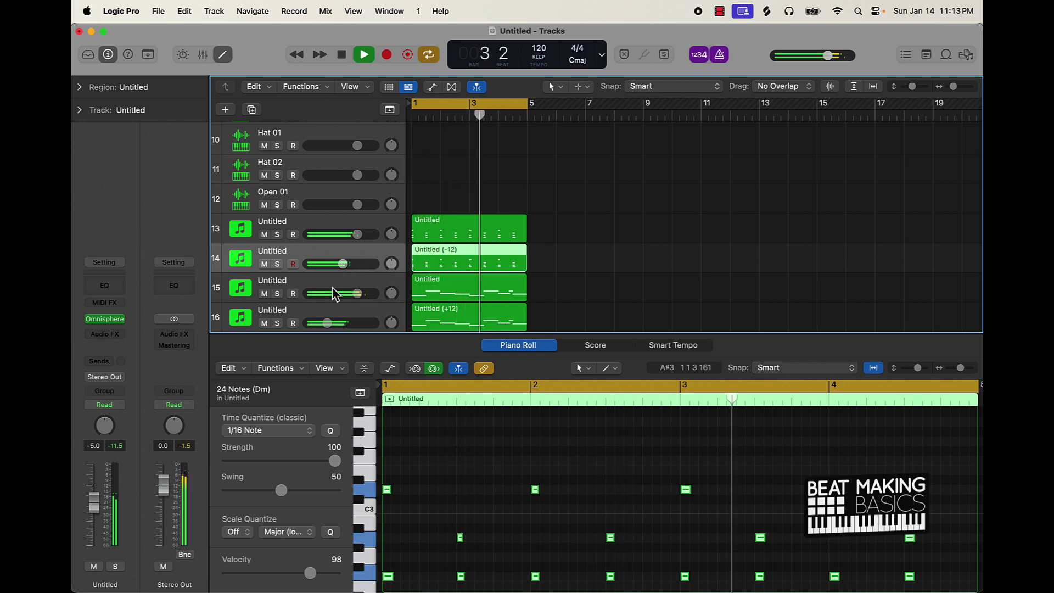
left_click_drag(361, 304, 329, 323)
key("space")
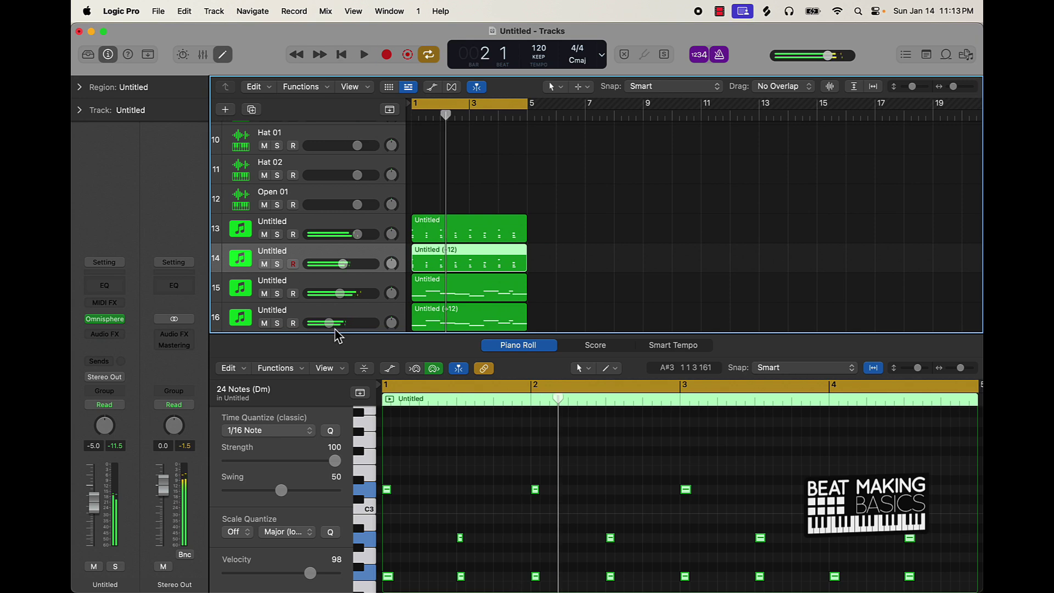
Repeat all four choir and flute regions once from bar 5 and extend the cycle range to bar 9
left_click(465, 391)
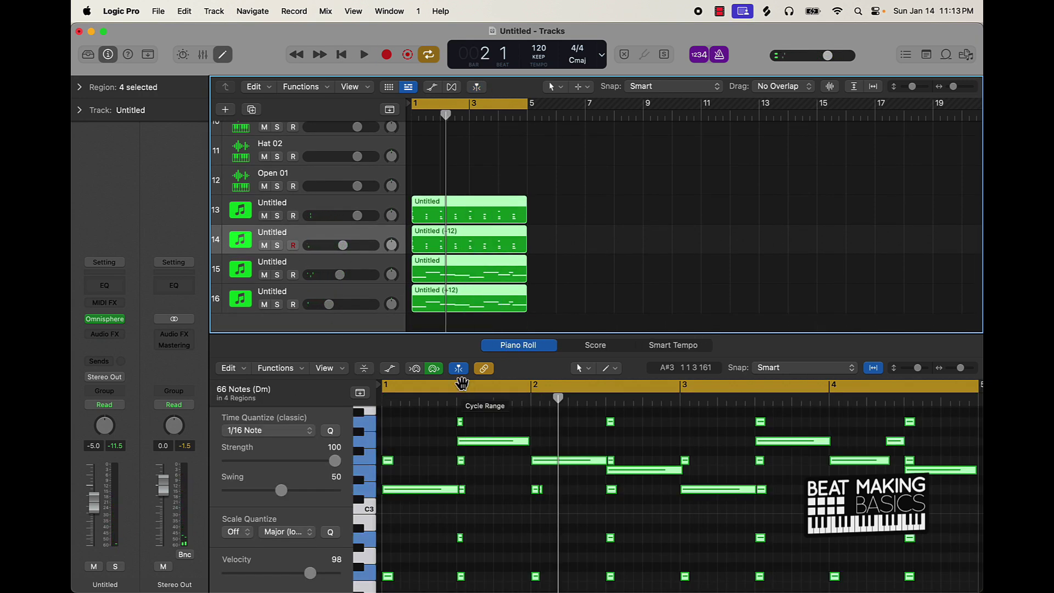
key("super+r")
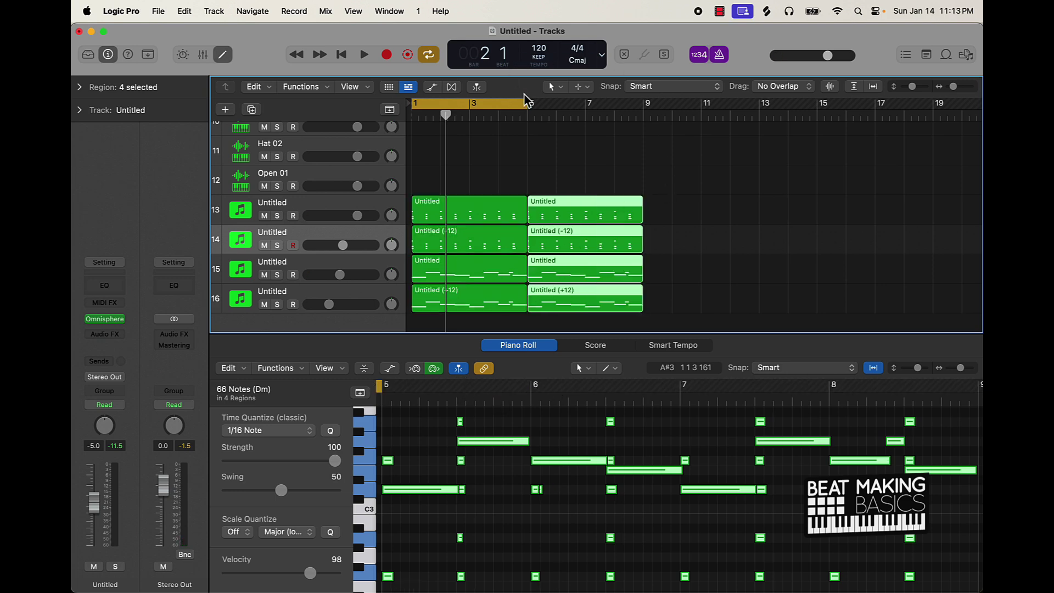
left_click_drag(523, 106, 642, 134)
Select the 808 01 track, open Musical Typing at octave C2 and try out bass notes
scroll(644, 134, "up", 5)
scroll(642, 133, "up", 2)
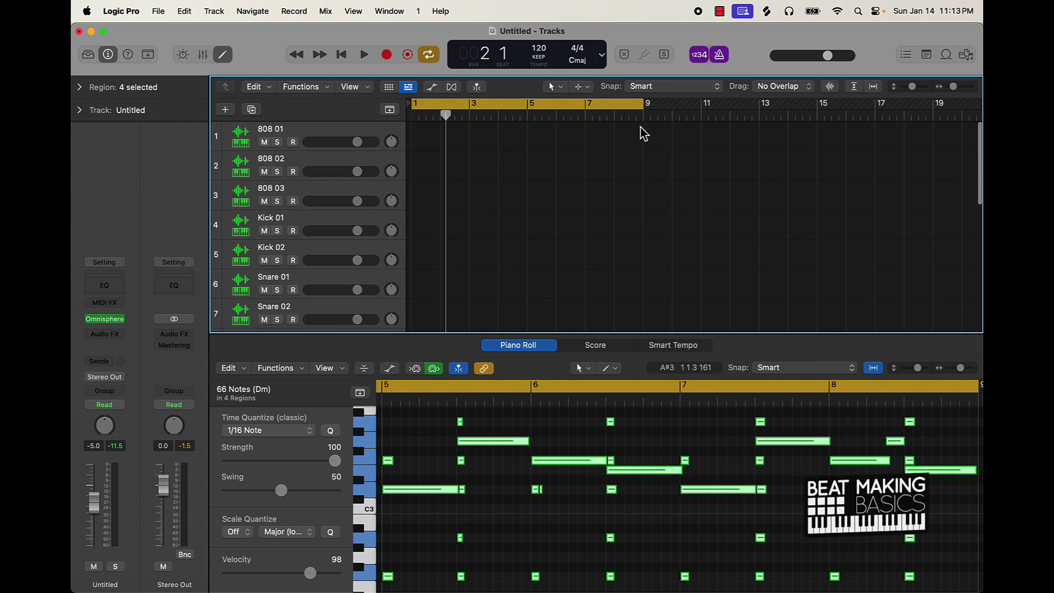
left_click(328, 134)
key("super+k")
key("k")
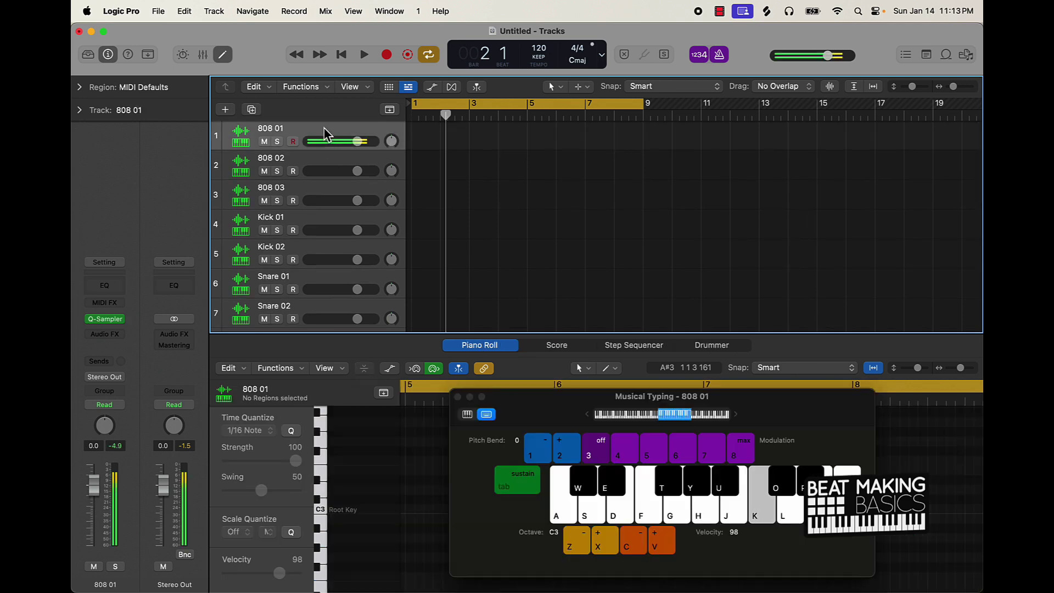
key("x")
key("l")
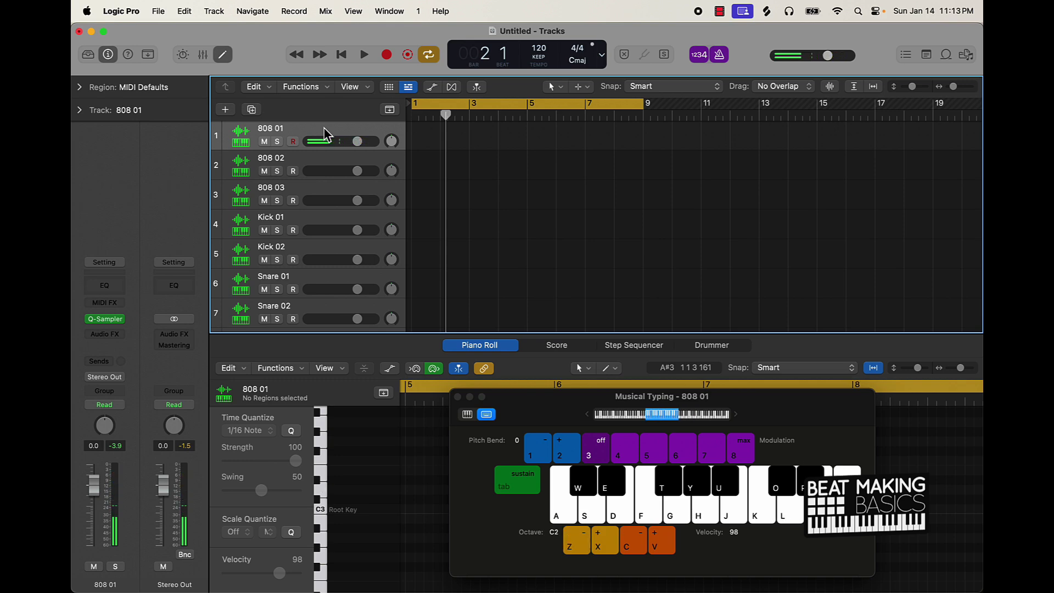
Record a bass line repeating D3 on the 808 01 track from bar 1 through bar 8, and stop recording
key("r")
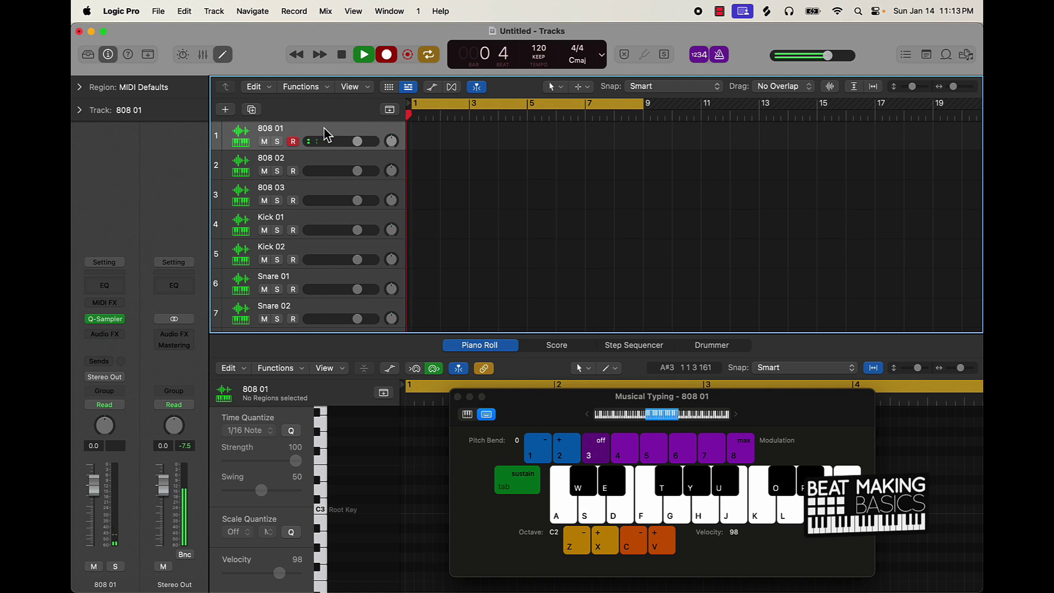
key("l")
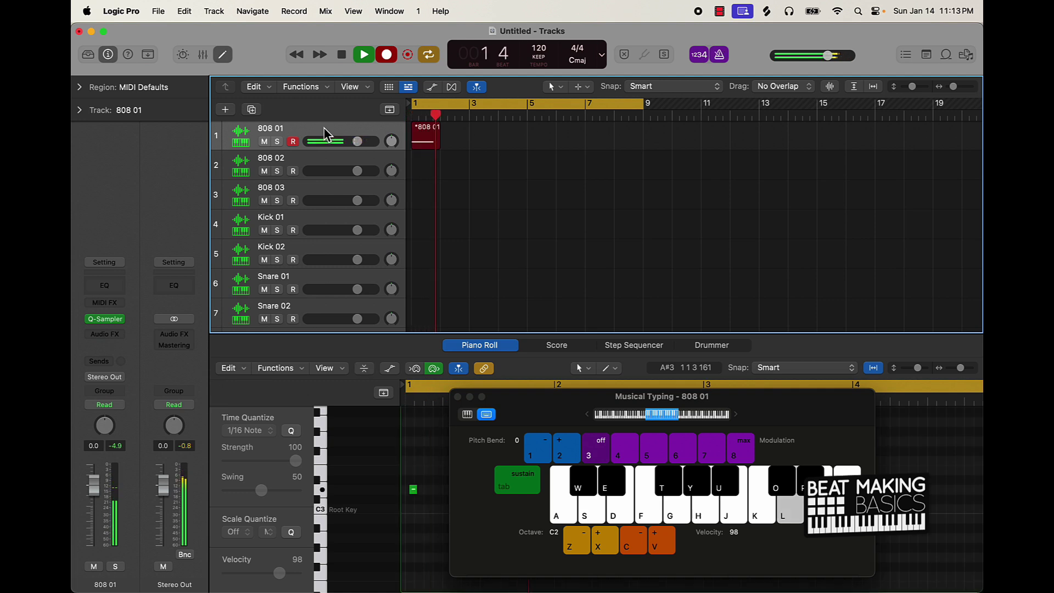
key("l")
key("l")
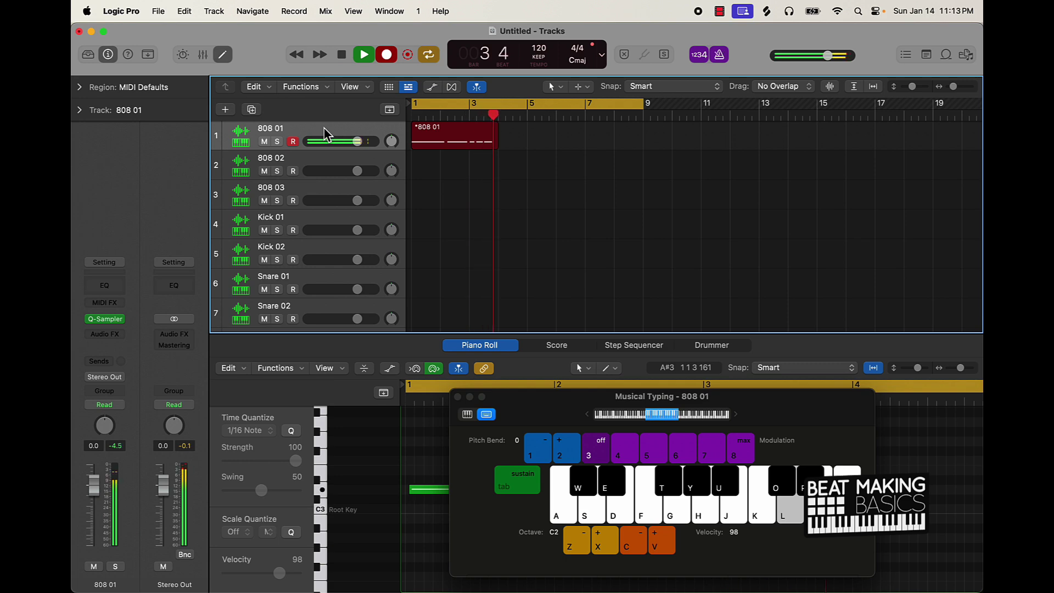
key("l")
key("l")
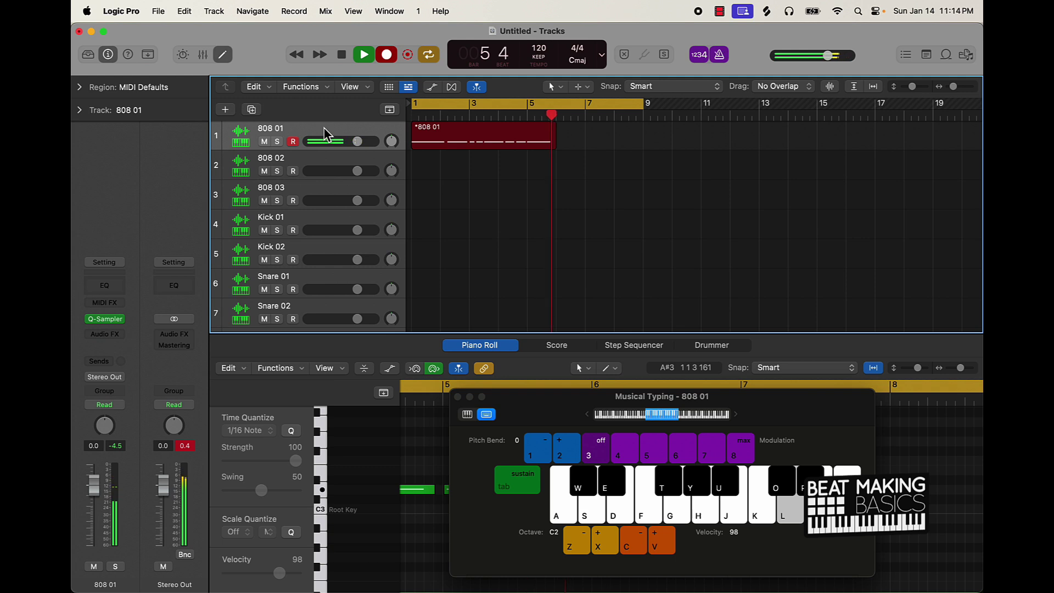
key("l")
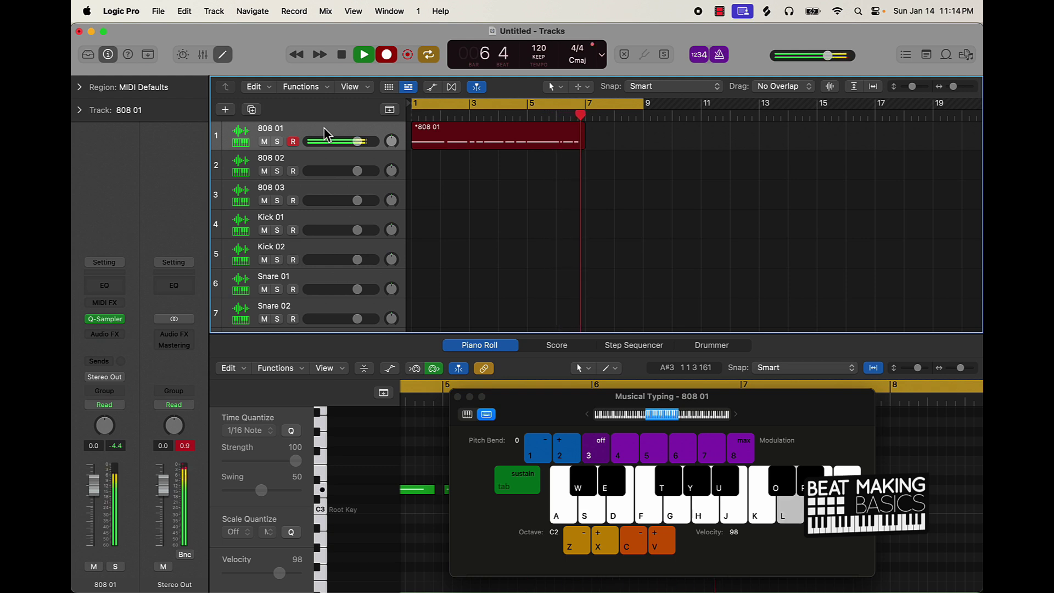
key("l")
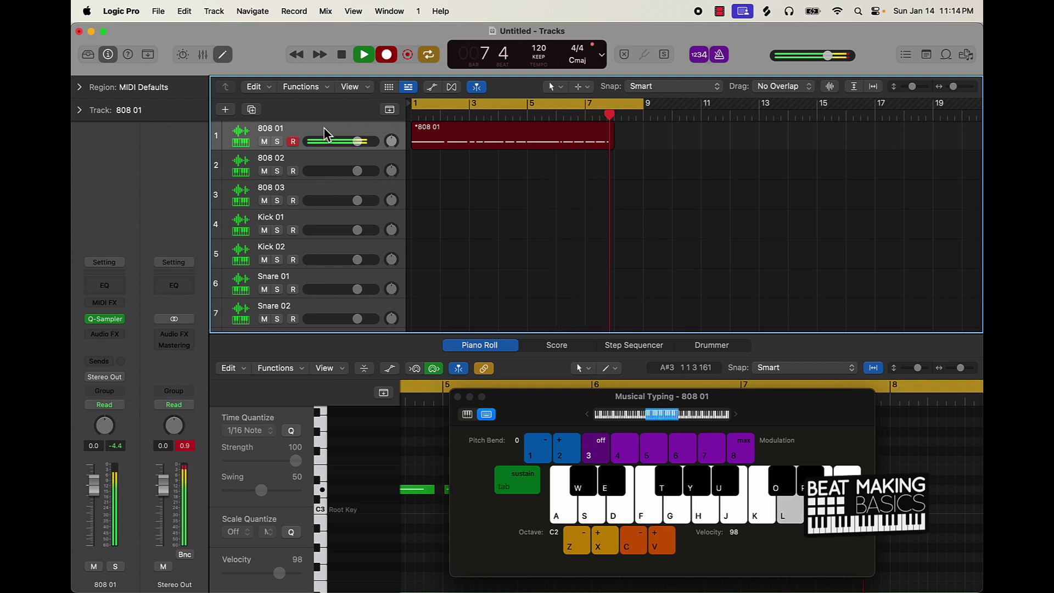
key("l")
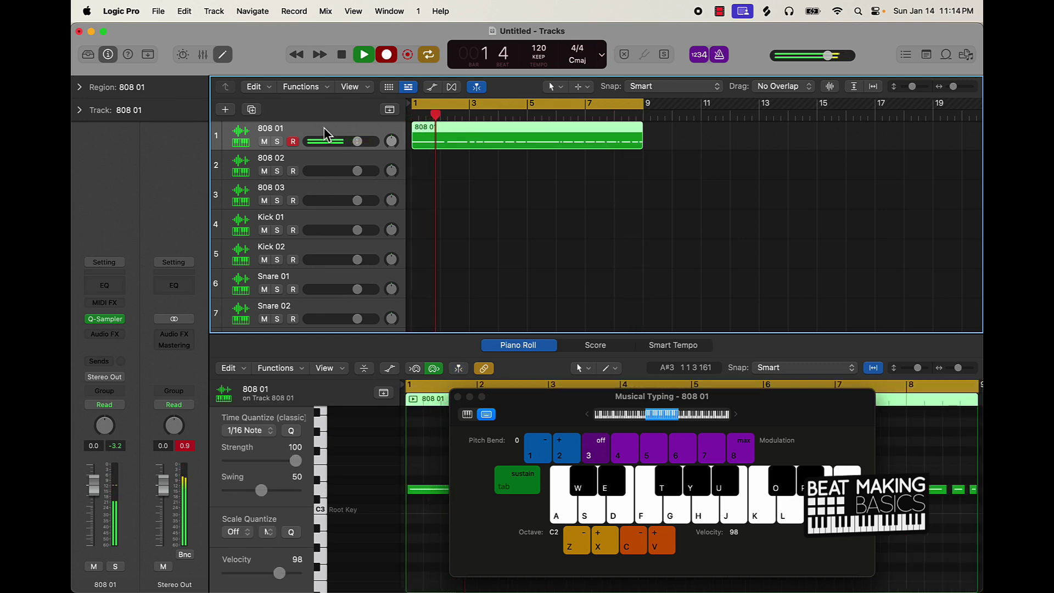
key("space")
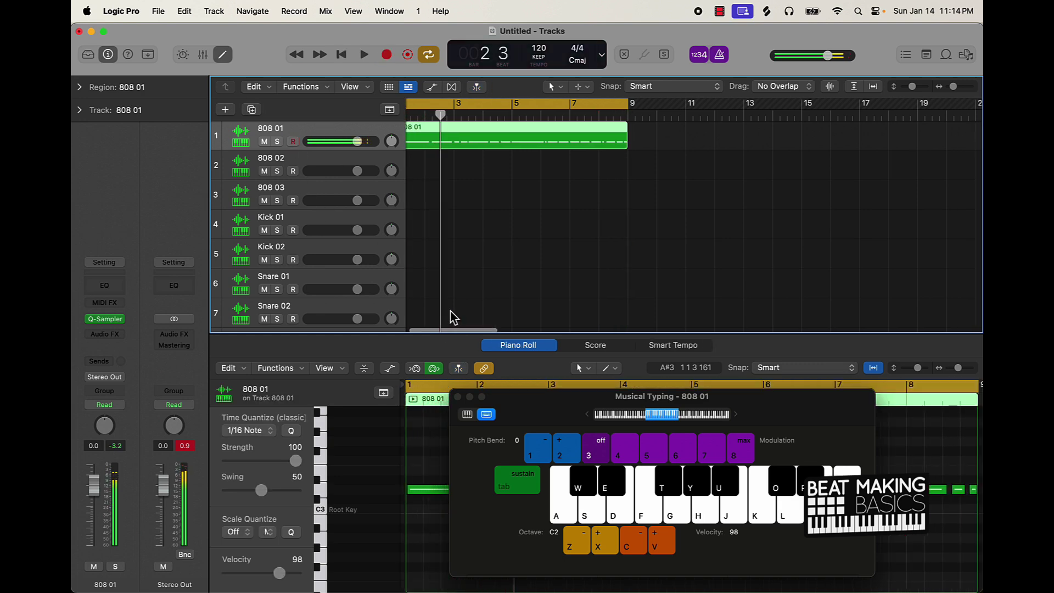
Select all notes in the 808 01 region and trim their ends to the following notes with Force Legato
left_click(458, 397)
key("super+a")
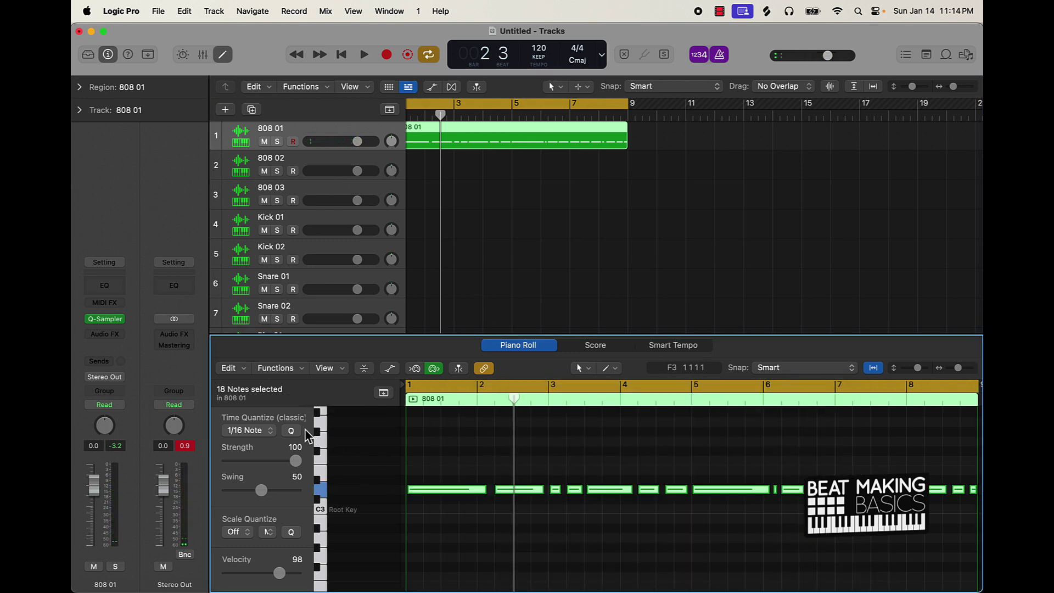
right_click(463, 498)
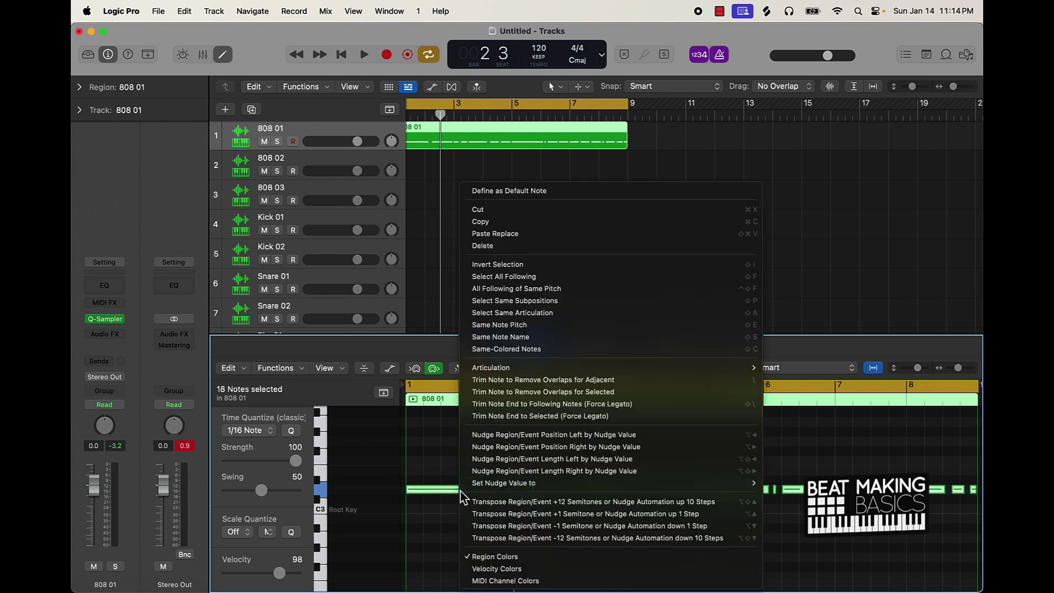
left_click(576, 402)
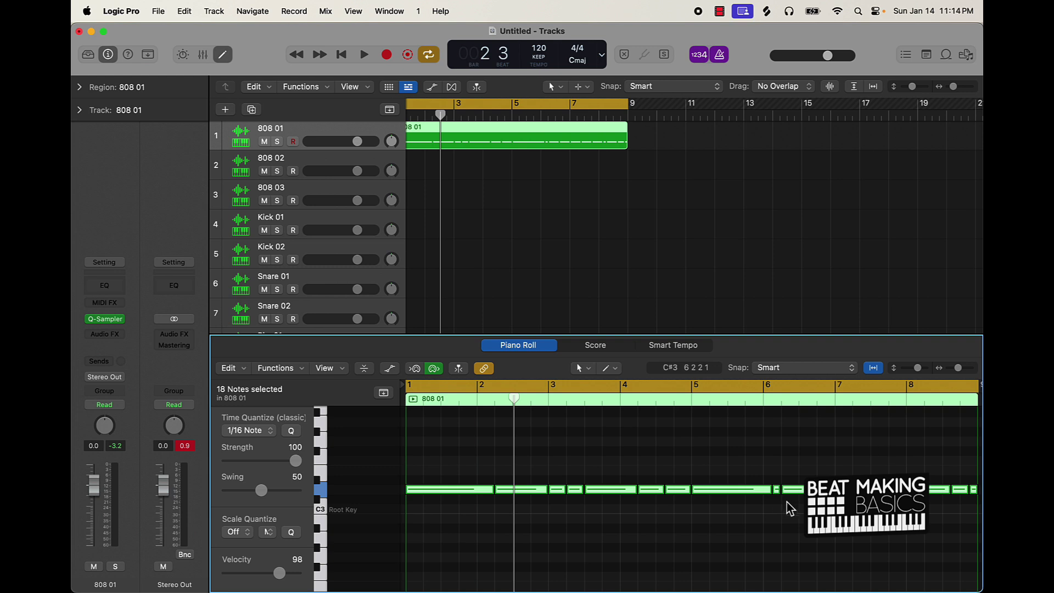
Play the bass line and lower the last note of bar 4 to G#2, starting it slightly earlier
key("space")
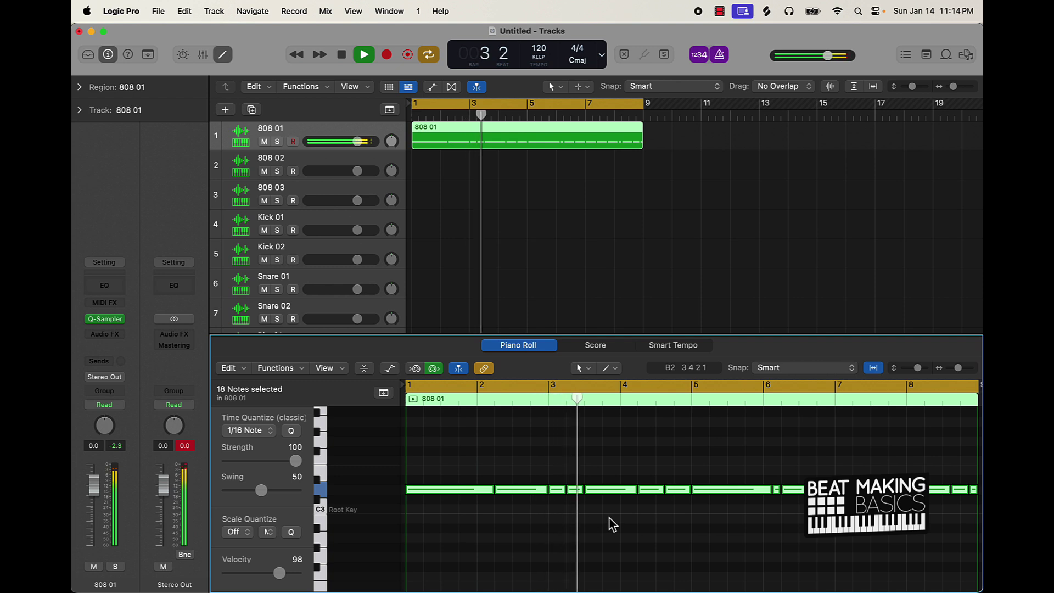
key("space")
left_click_drag(684, 491, 682, 554)
key("space")
left_click(743, 538)
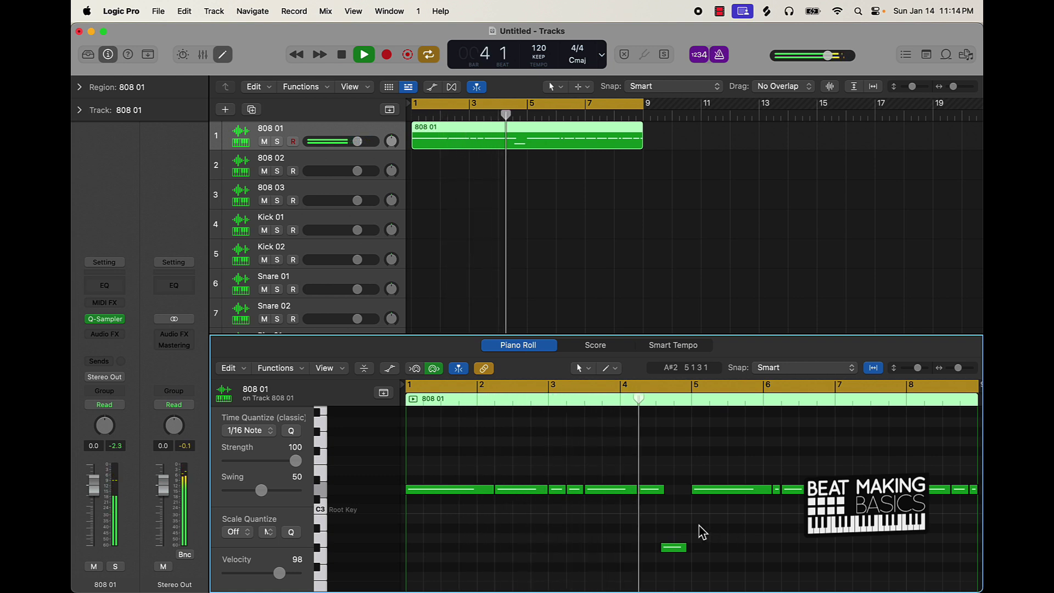
Shorten the D3 note before the low bar 4 note, extend the low note's start earlier, and play the passage
key("space")
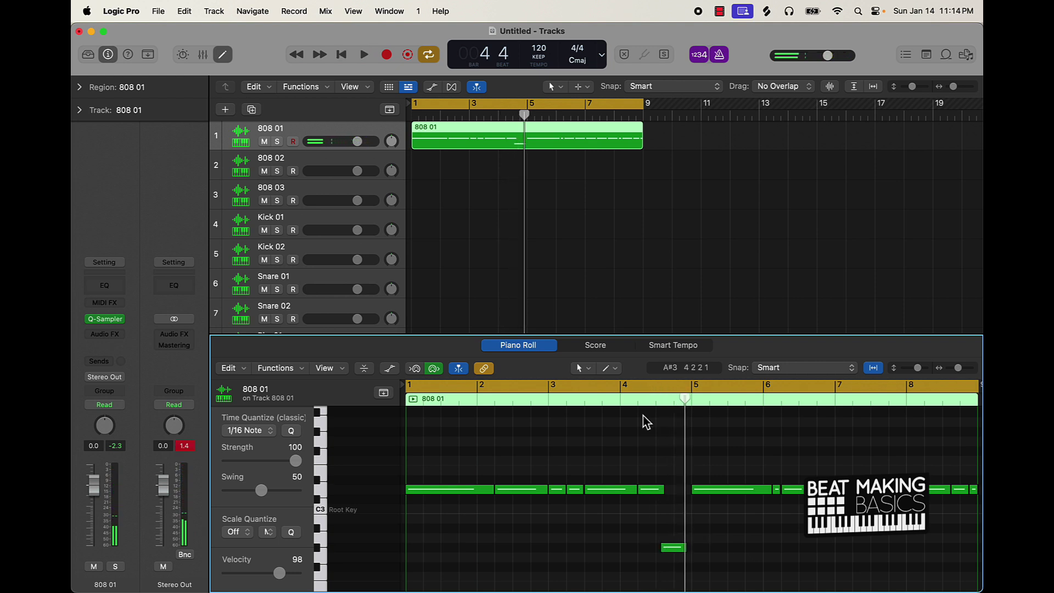
key("space")
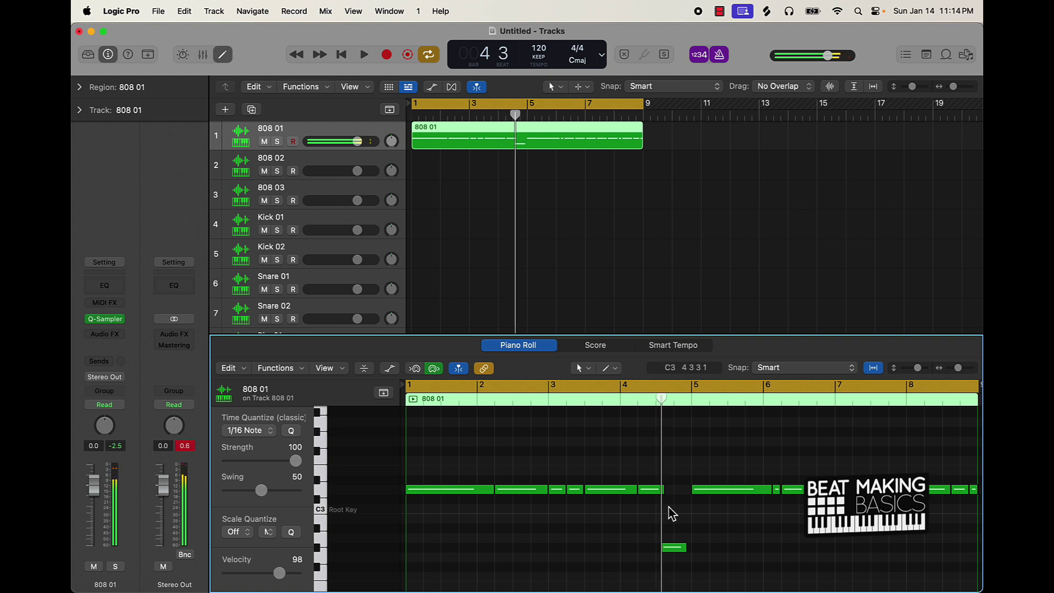
left_click_drag(663, 492, 655, 500)
left_click_drag(664, 549, 659, 551)
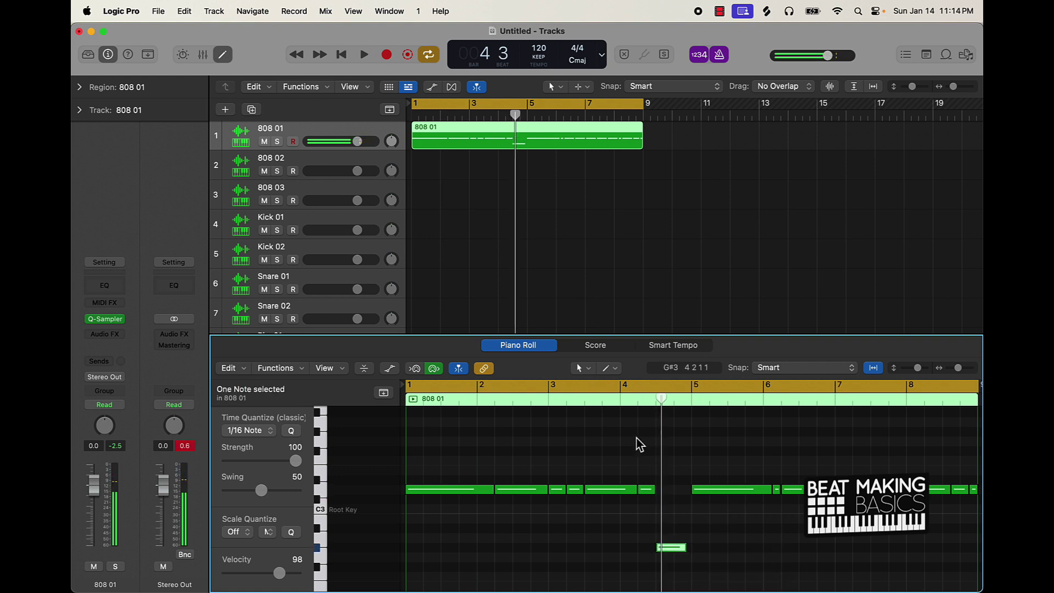
double_click(590, 407)
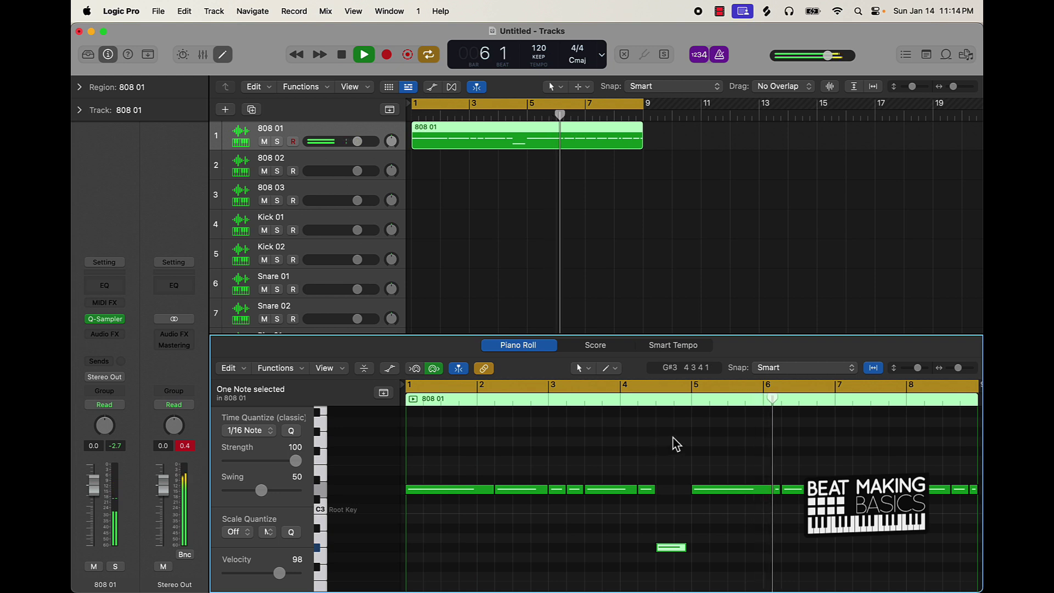
Vary the bar 8 bass notes between playbacks: raise the short beat 1 note, lower the beat 3 note to G#2 and raise the final note to A3
scroll(752, 442, "right", 5)
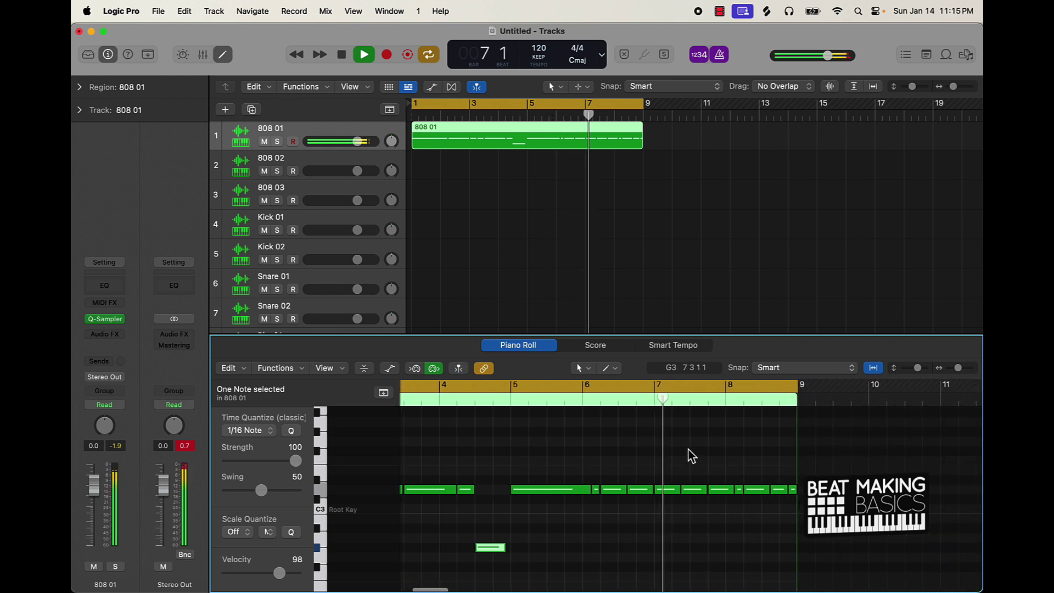
key("space")
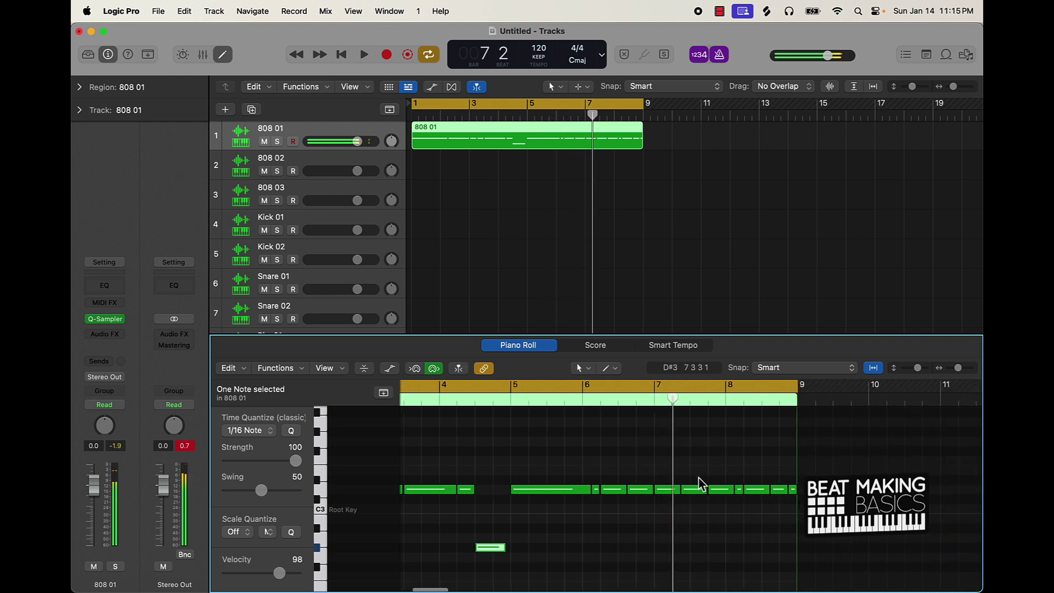
left_click(653, 403)
key("space")
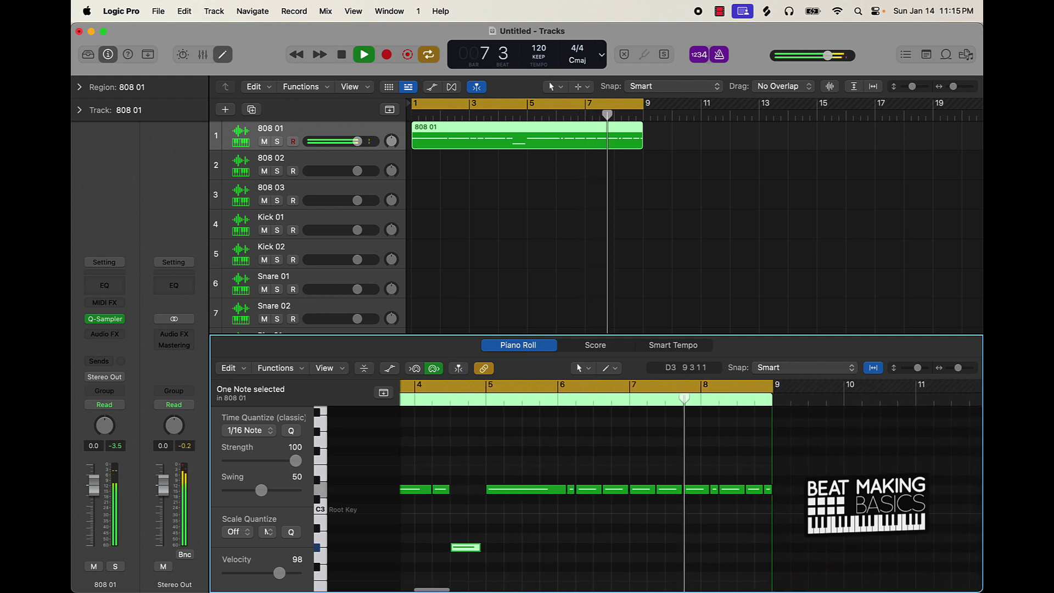
key("space")
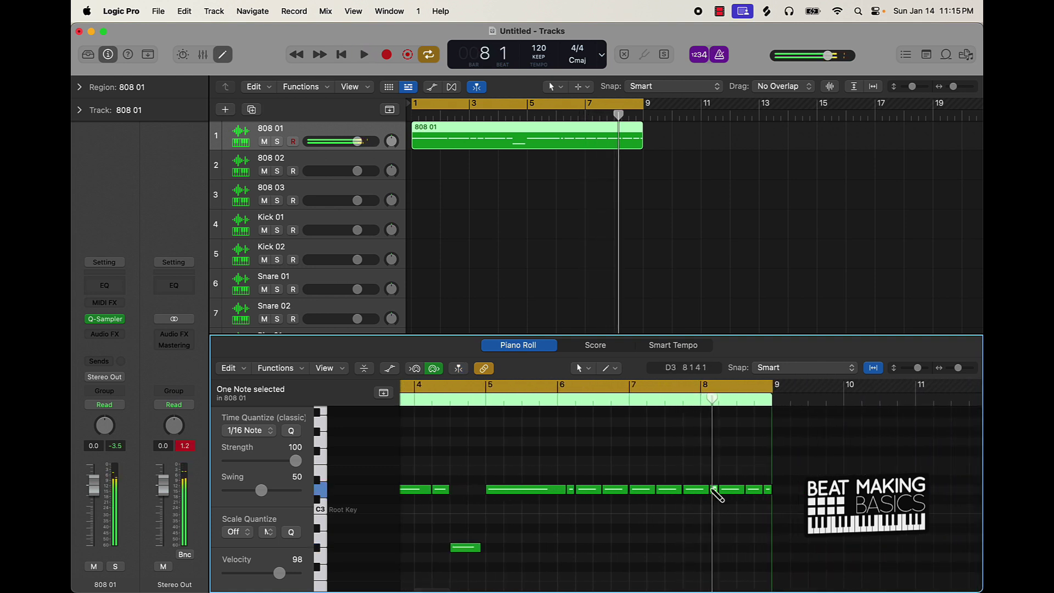
left_click(713, 489)
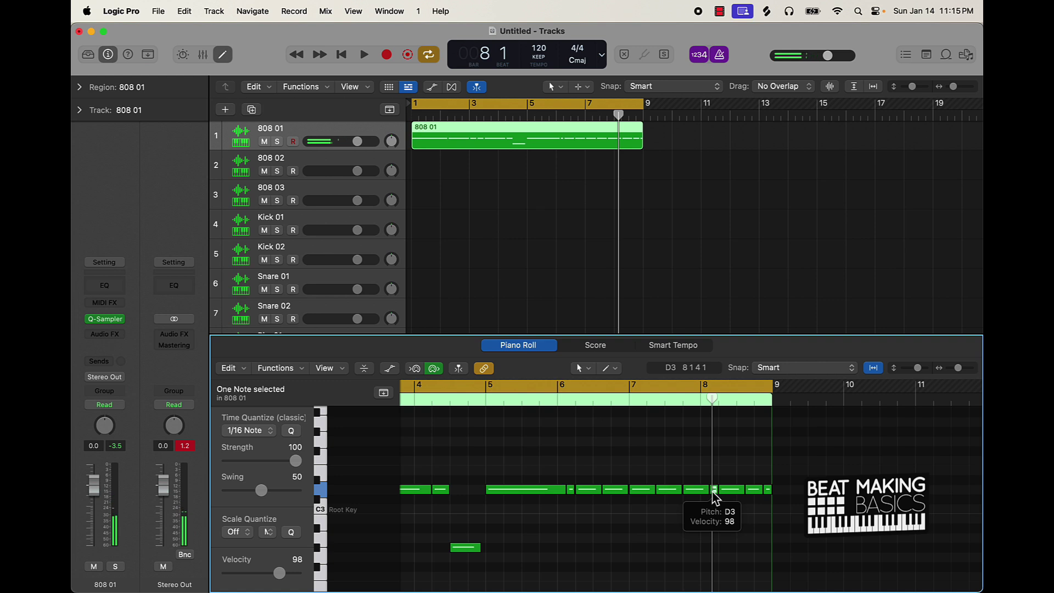
scroll(715, 497, "left", 5)
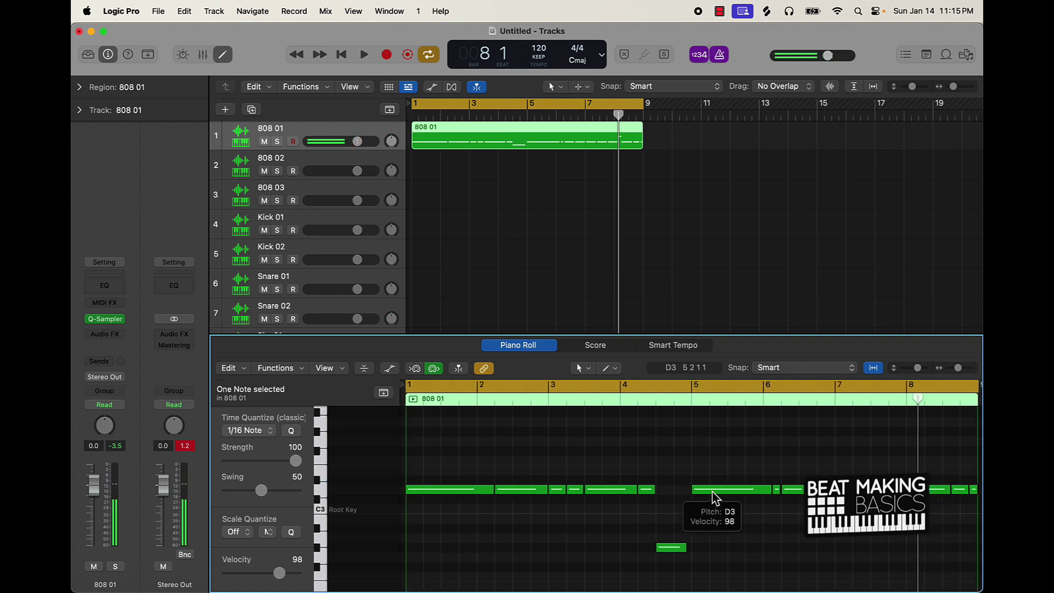
key("space")
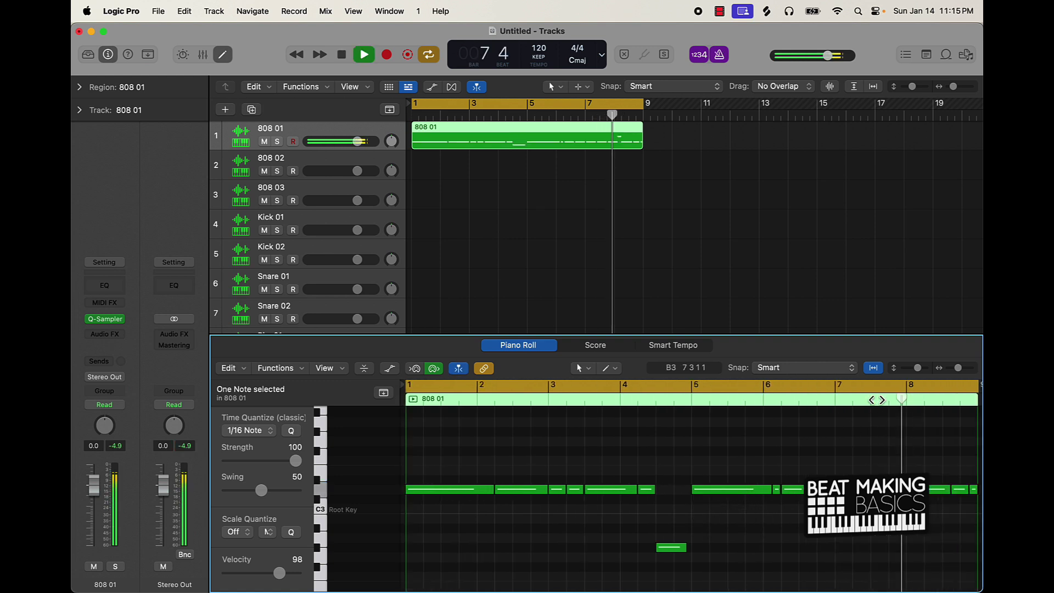
key("space")
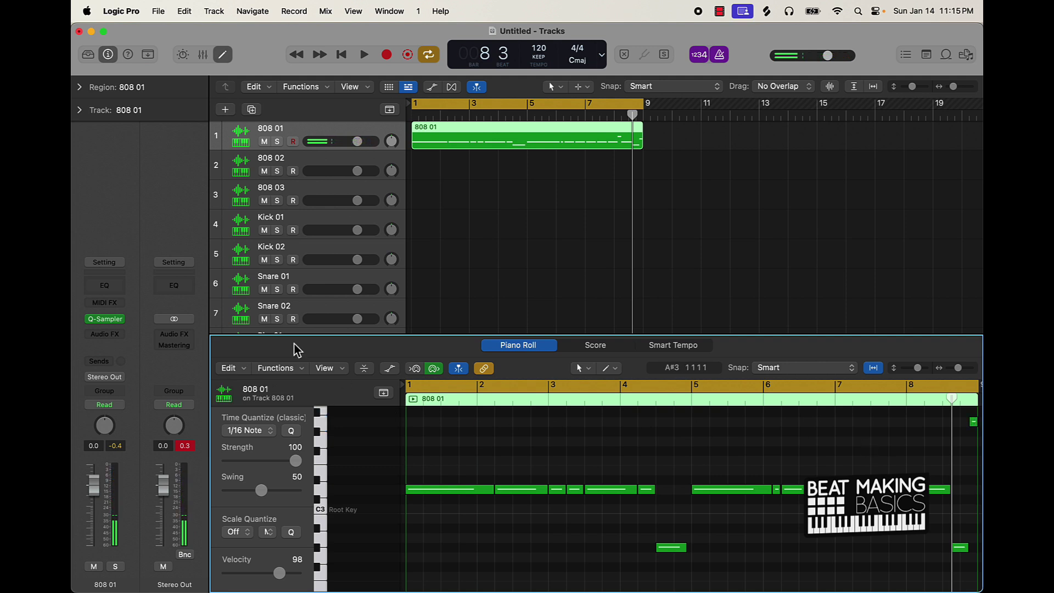
Inspect the 808 01 track's Quick Sampler settings while playing the bass line, and close the plug-in window
left_click(114, 325)
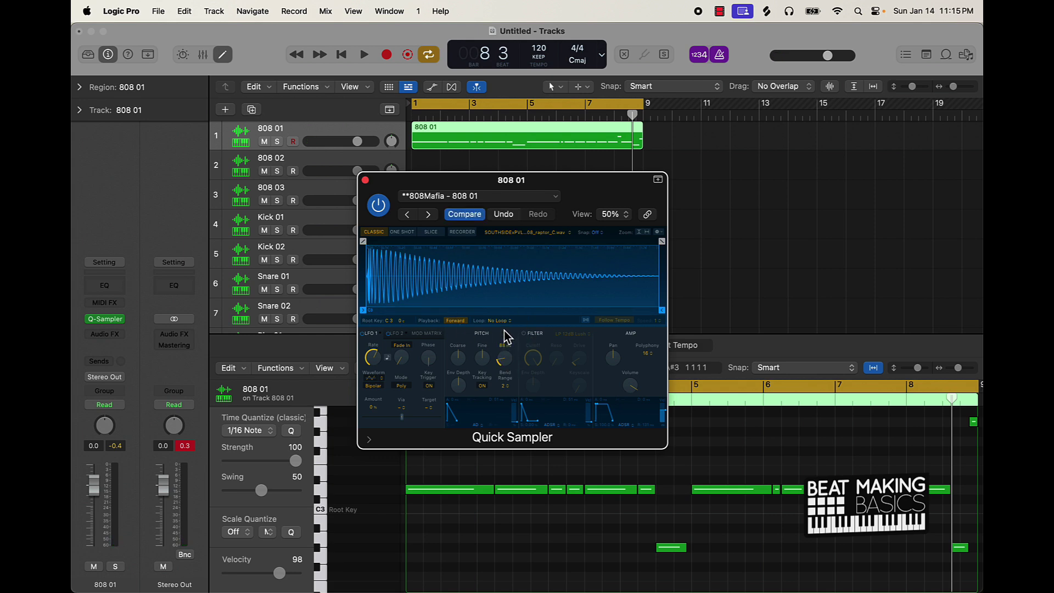
key("space")
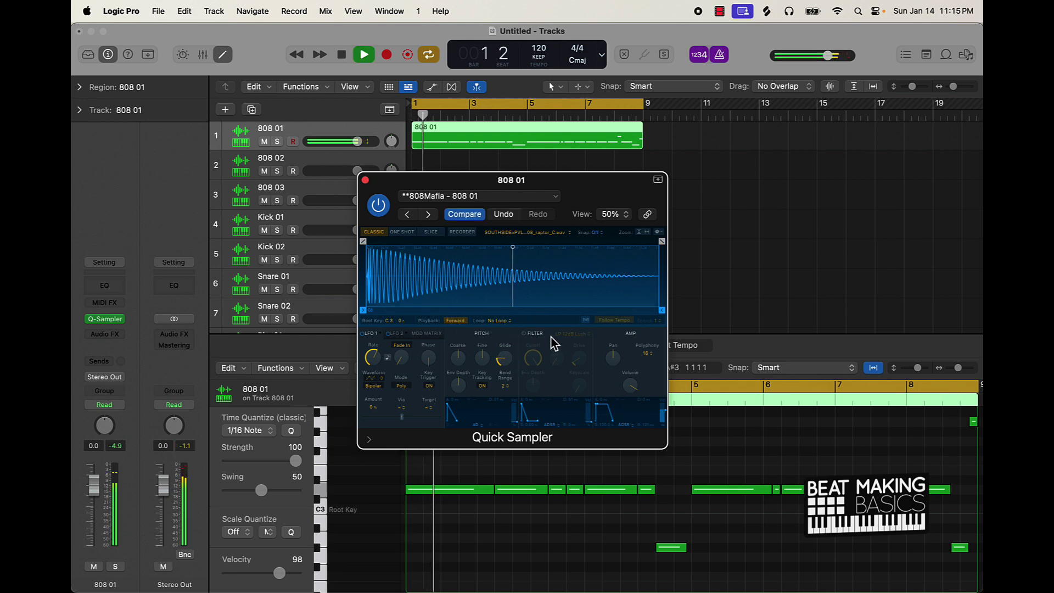
left_click(366, 181)
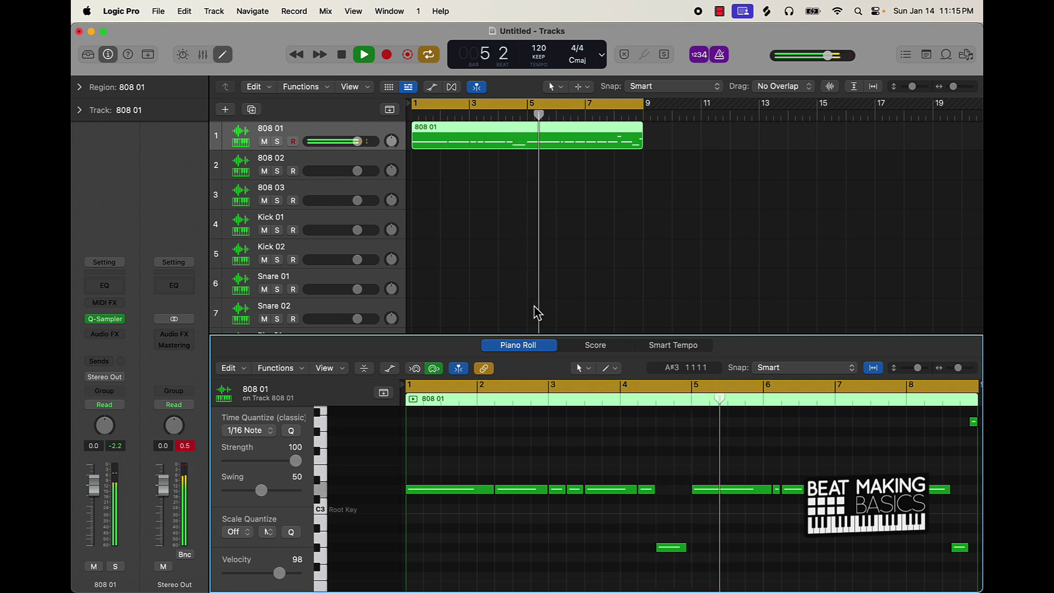
Raise the short bass note at bar 3 beat 2 to A3 and play the 808 region through
key("space")
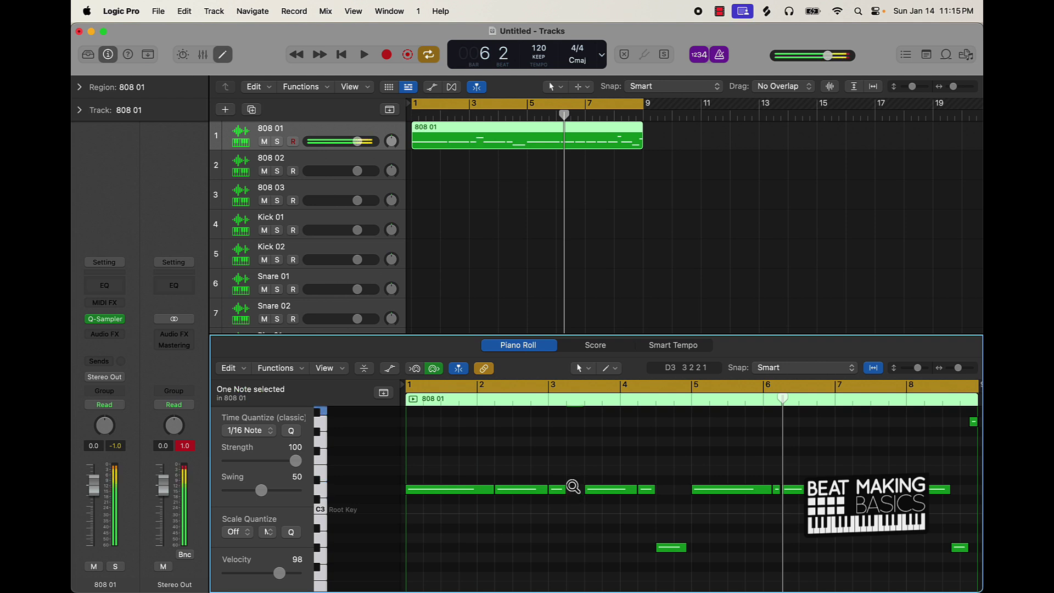
key("space")
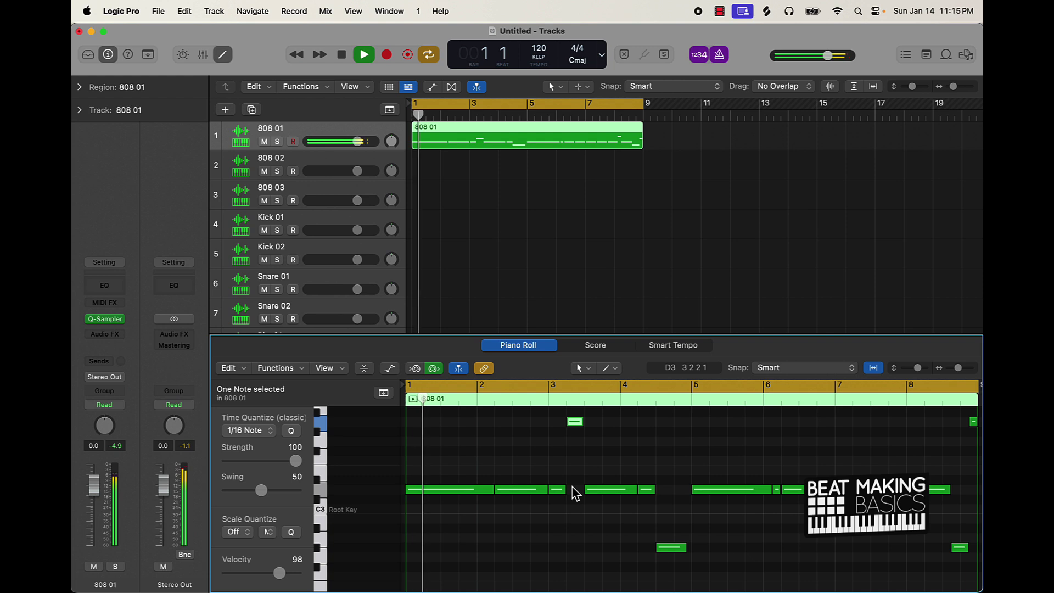
left_click(619, 467)
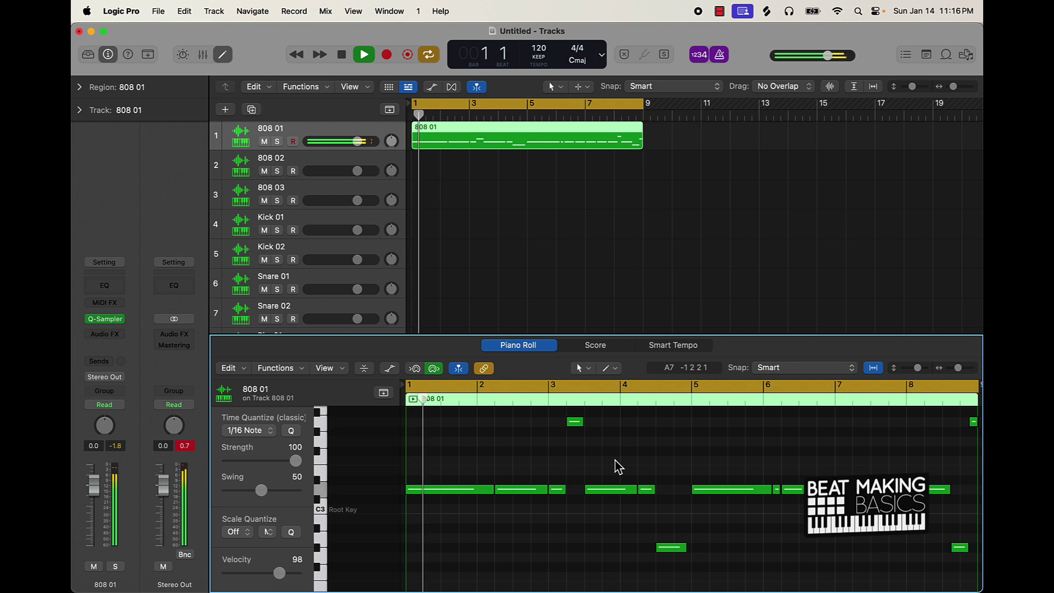
key("space")
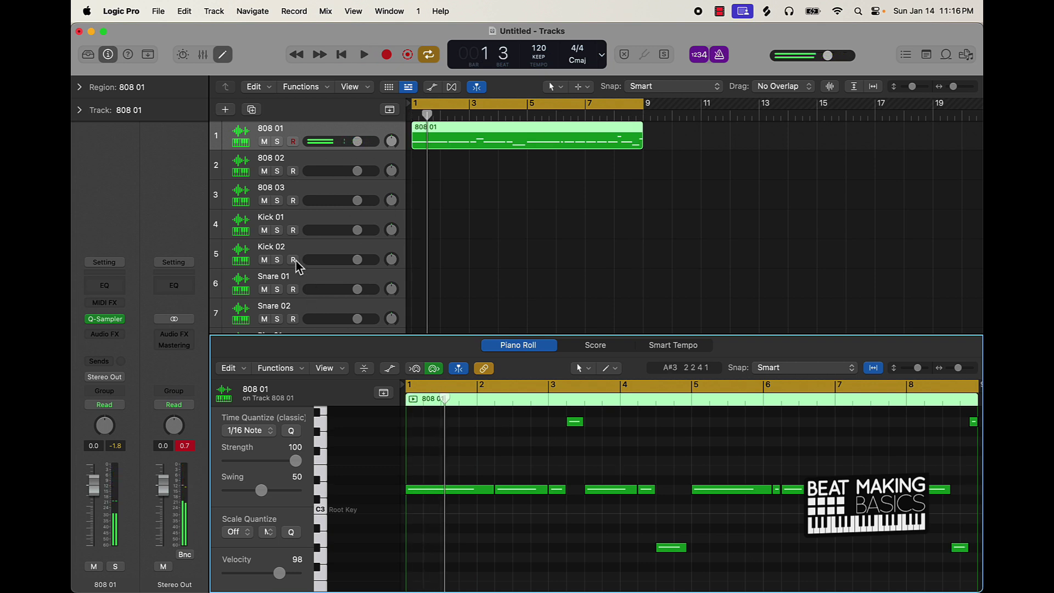
Create a Step Sequencer pattern on the Snare 01 track with a hit on step 9
left_click(313, 283)
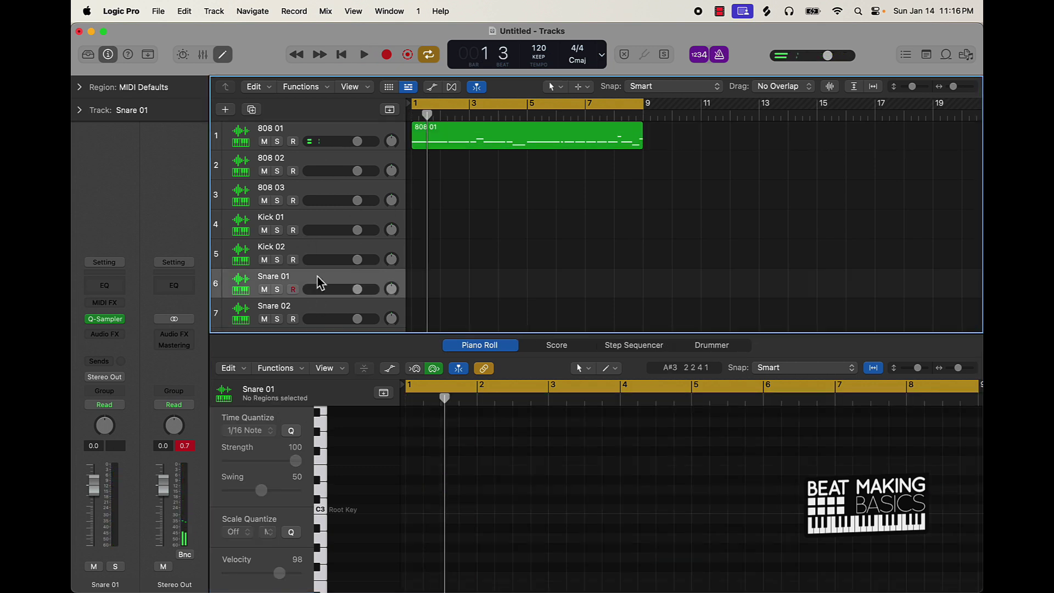
left_click(633, 346)
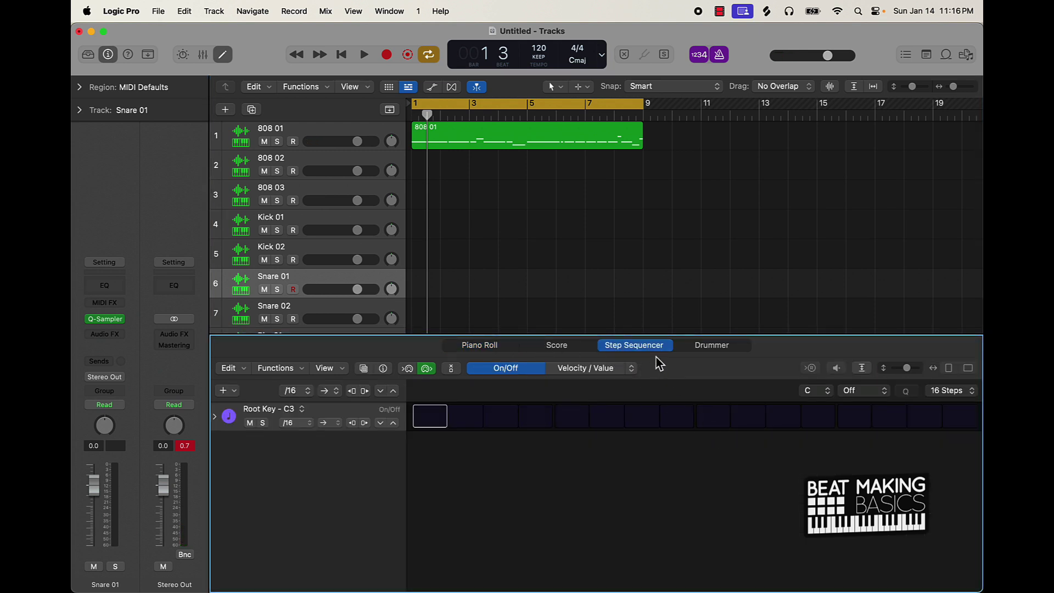
left_click(714, 417)
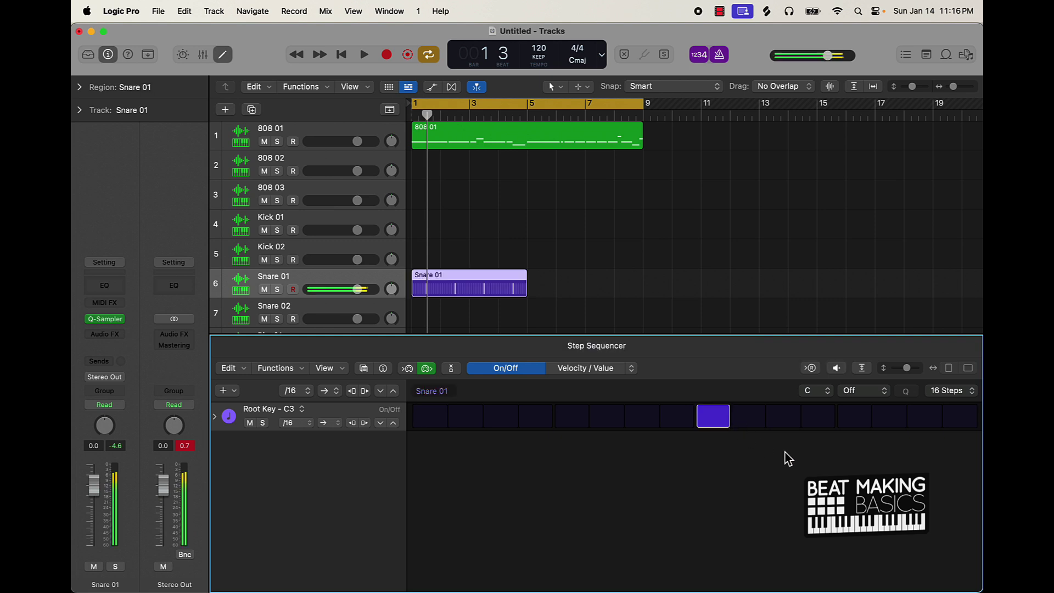
Play the snare pattern and repeat the Snare 01 region once so a copy fills bars 5 to 8
key("space")
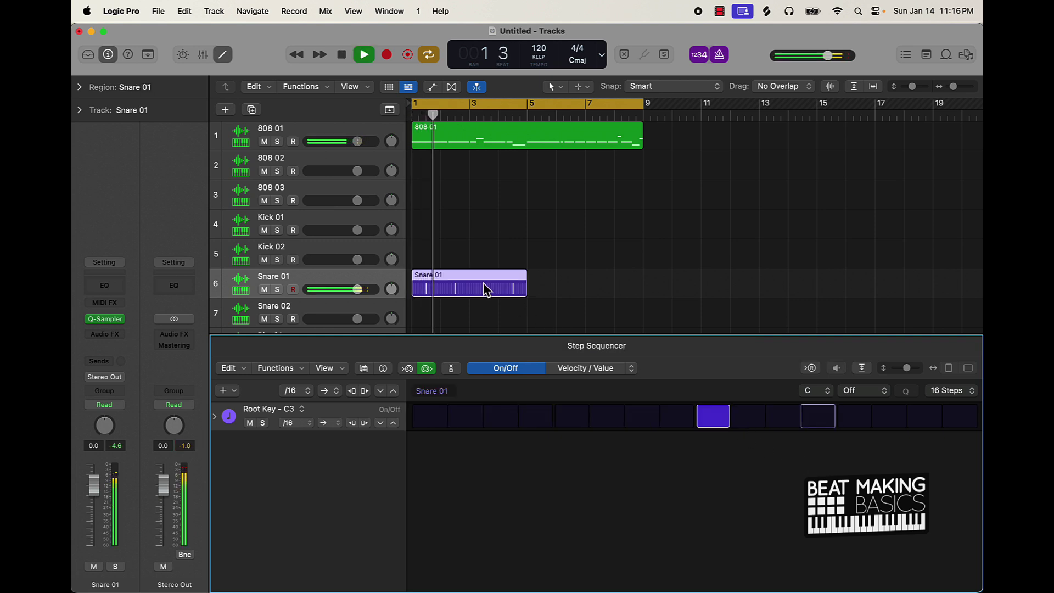
key("super+r")
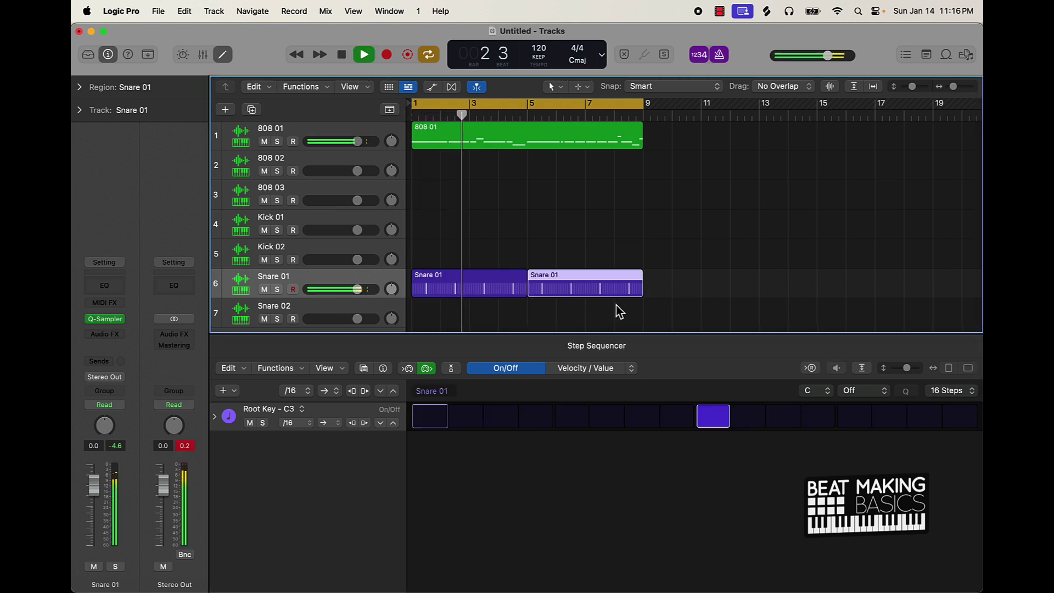
key("space")
Extend the second Snare 01 pattern to 64 steps, cycle bars 5 to 8 and add a hit on step 47 while it plays
left_click(960, 391)
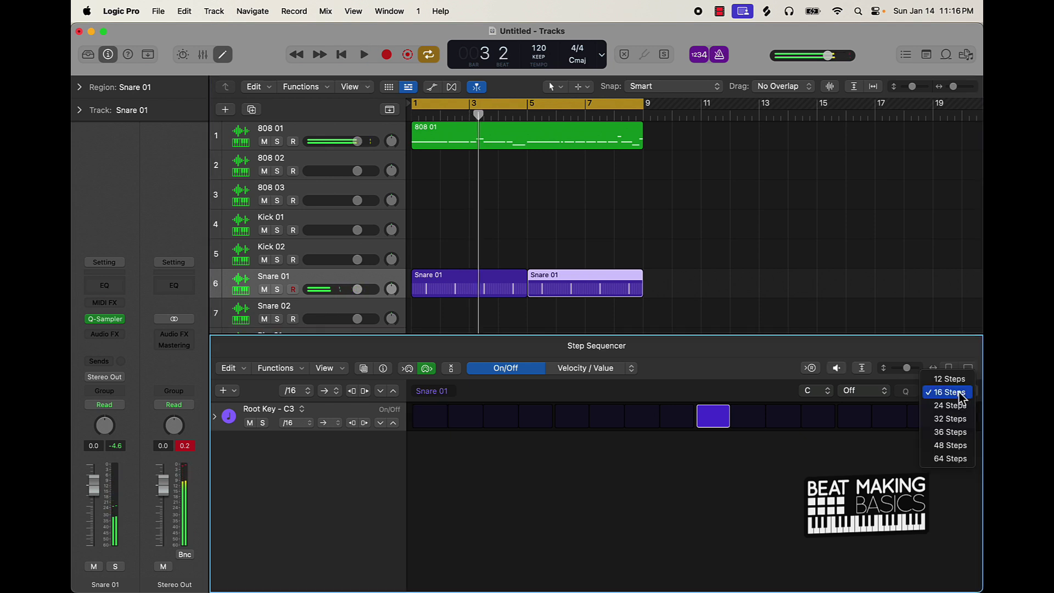
left_click(951, 459)
left_click_drag(531, 109, 644, 113)
key("space")
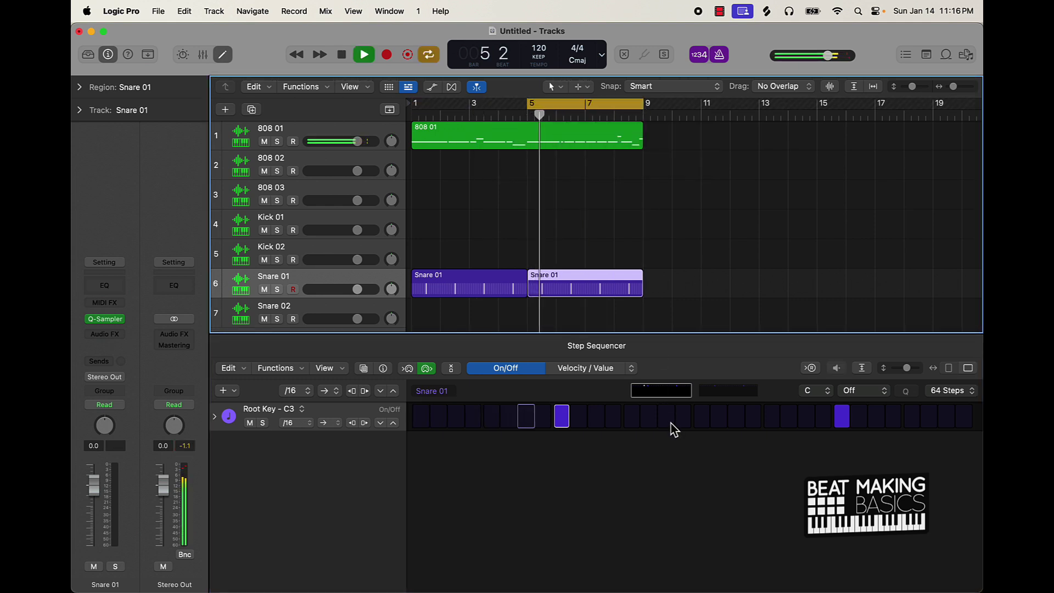
left_click(732, 393)
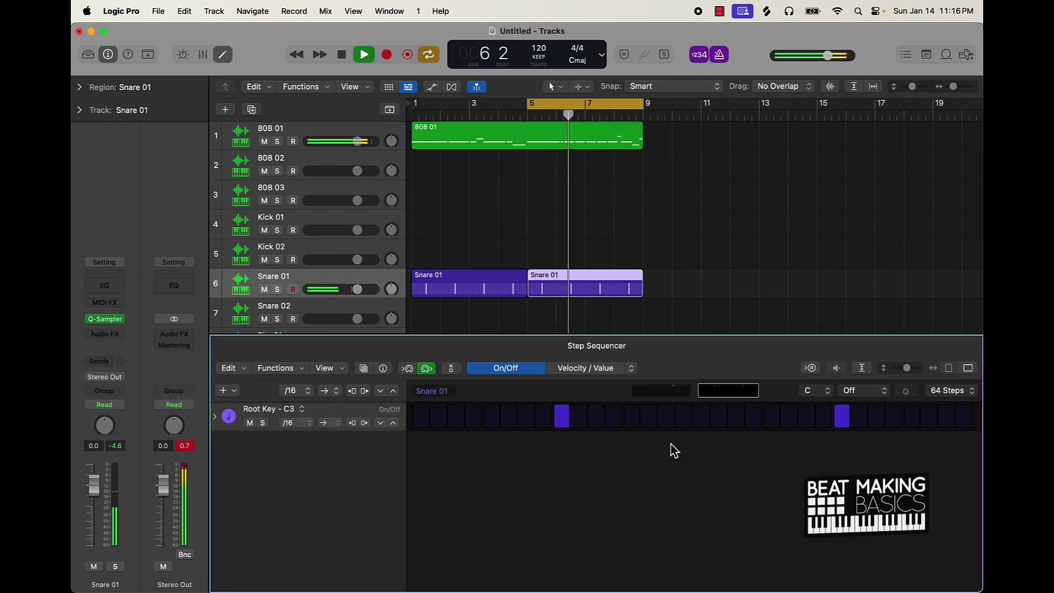
left_click(666, 417)
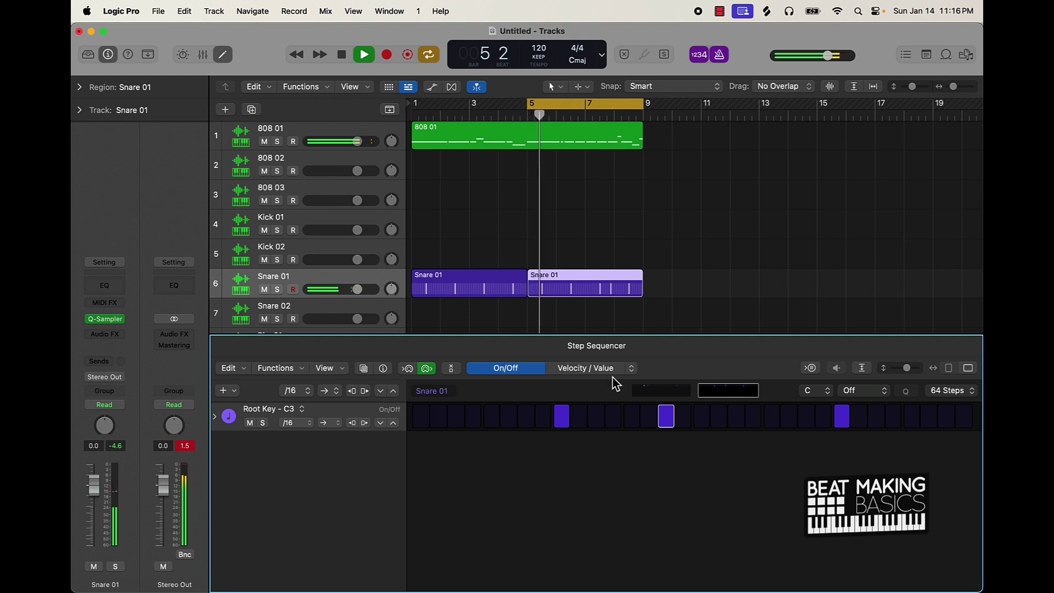
key("space")
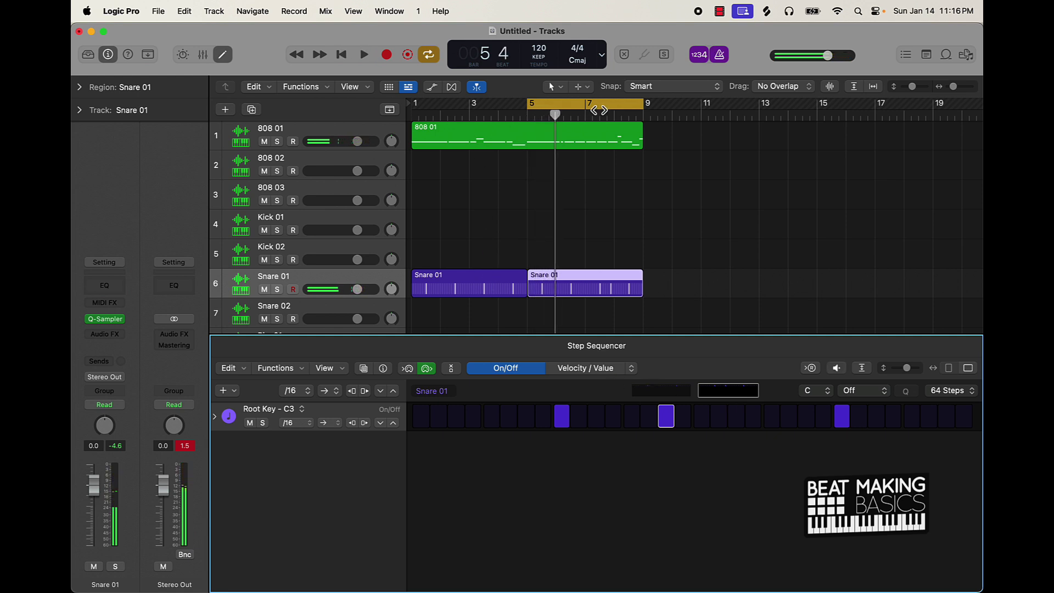
Cycle bars 1 to 4, extend the first Snare 01 pattern to 64 steps and add a hit on step 31 during playback
left_click_drag(596, 102, 466, 103)
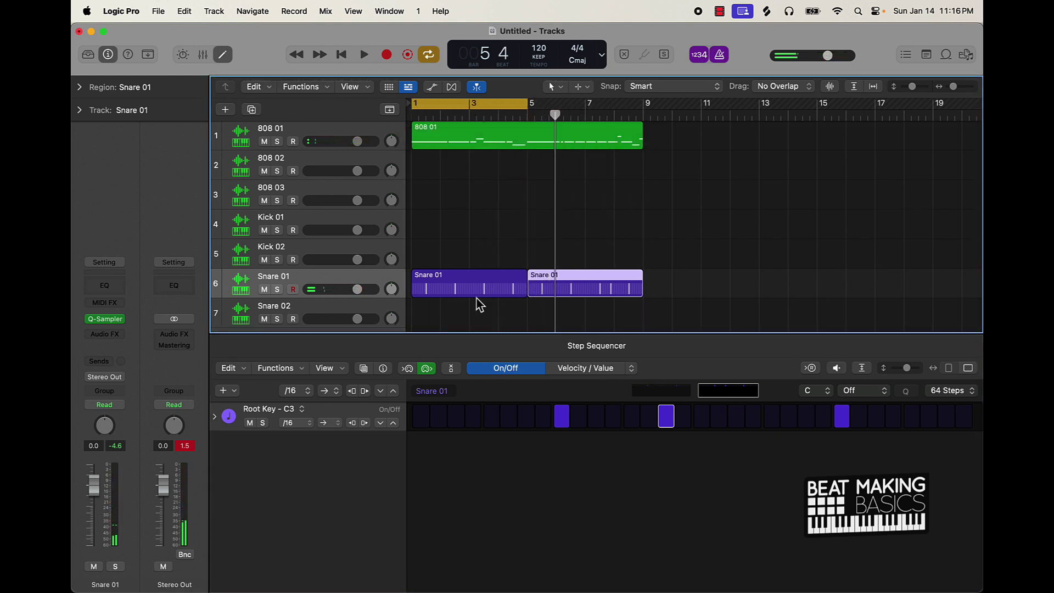
left_click(496, 295)
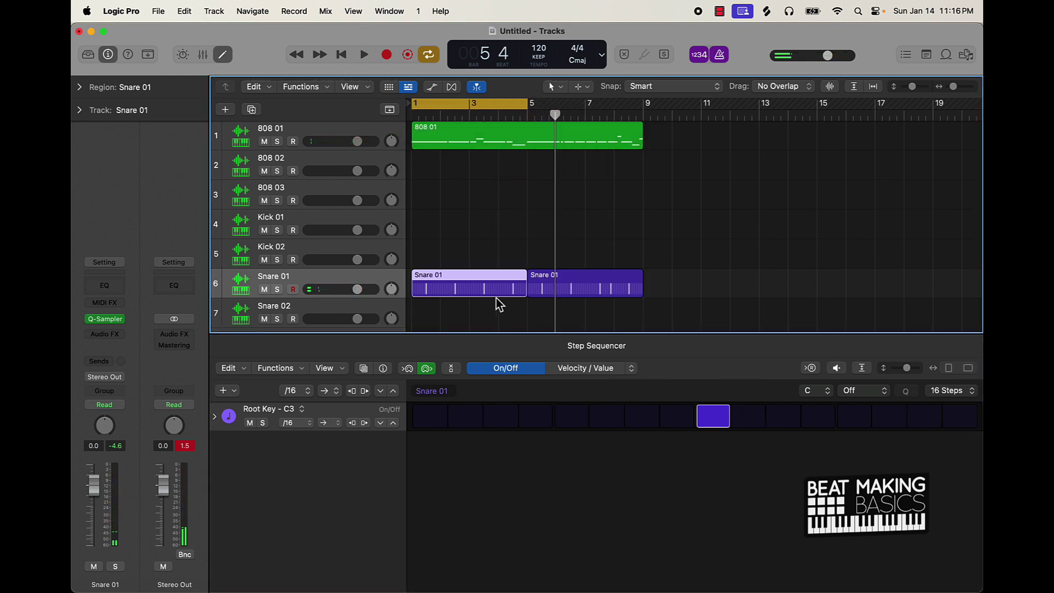
key("space")
left_click(947, 391)
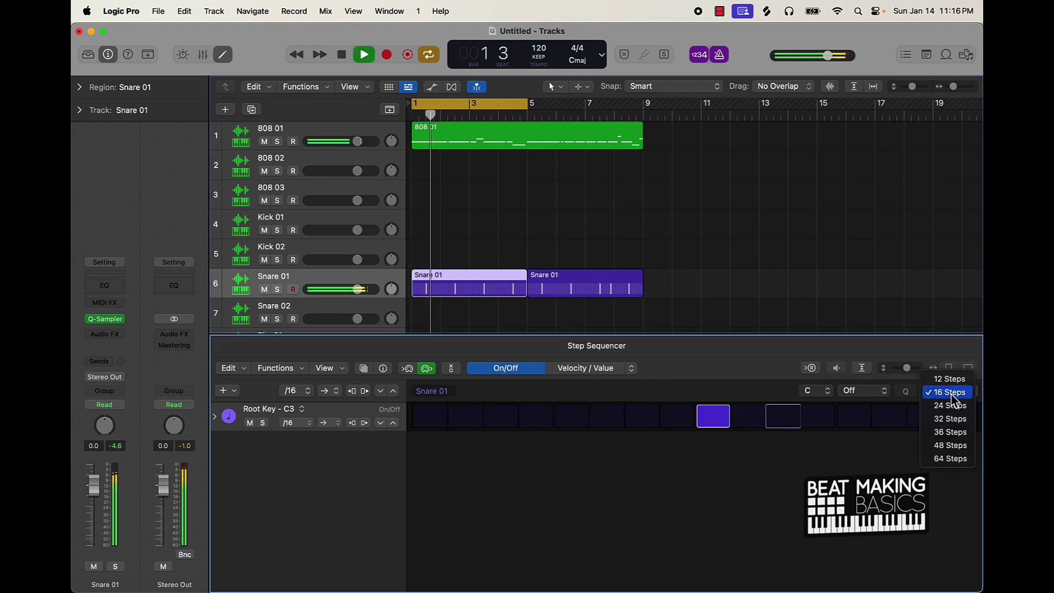
left_click(955, 459)
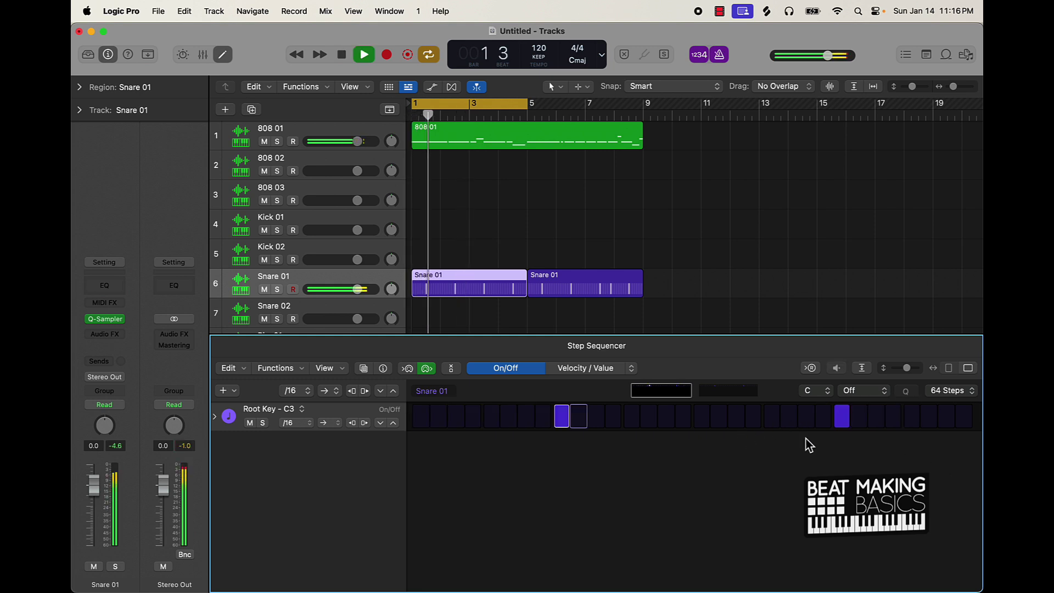
left_click(948, 422)
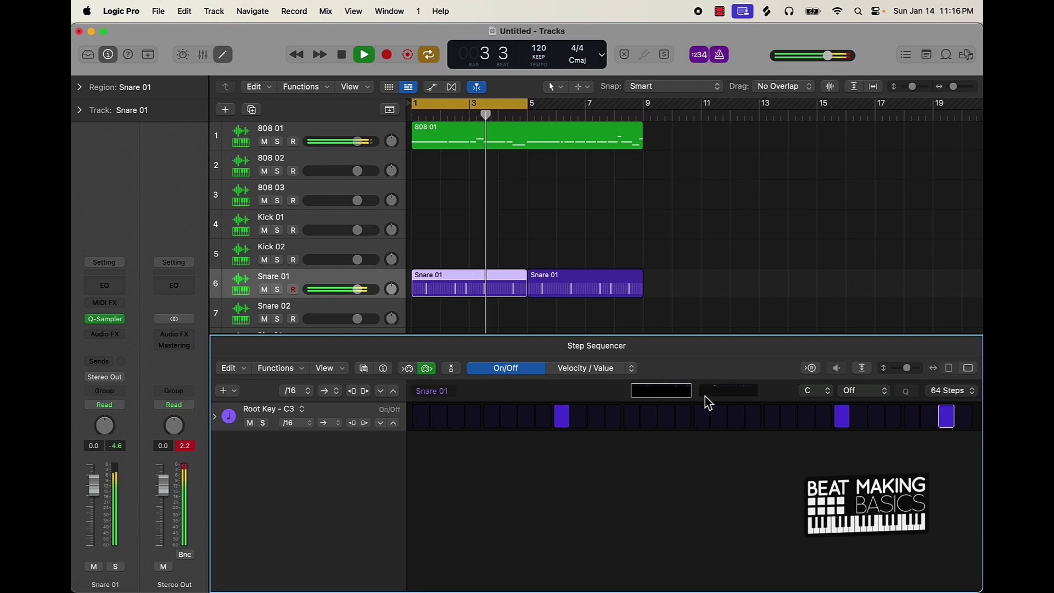
Add a closing roll on steps 61 to 63 of the first Snare 01 pattern, and extend the cycle range through bar 8
left_click_drag(946, 417, 893, 424)
left_click_drag(886, 420, 900, 422)
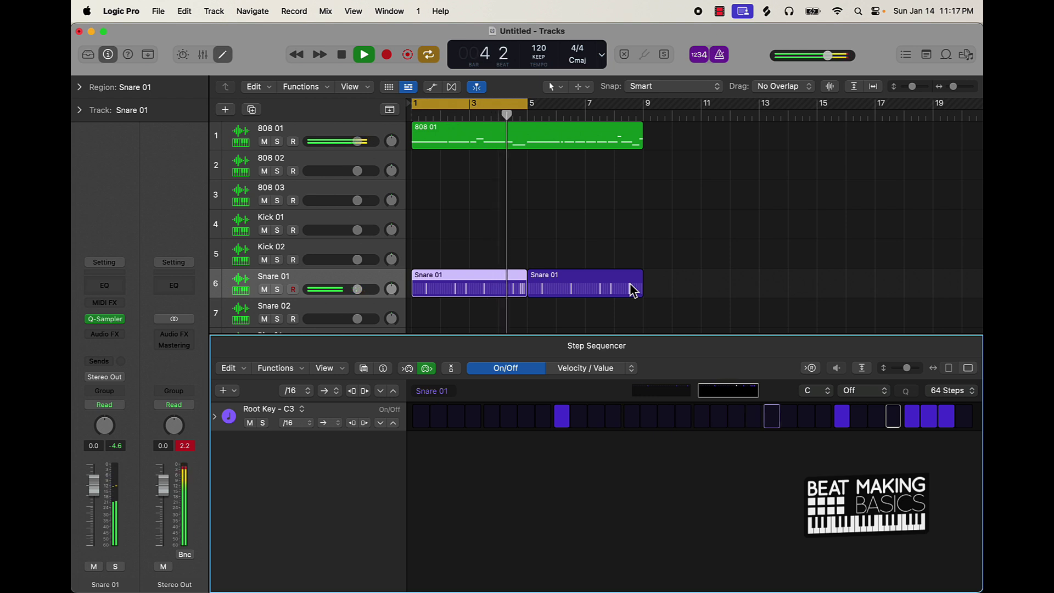
key("space")
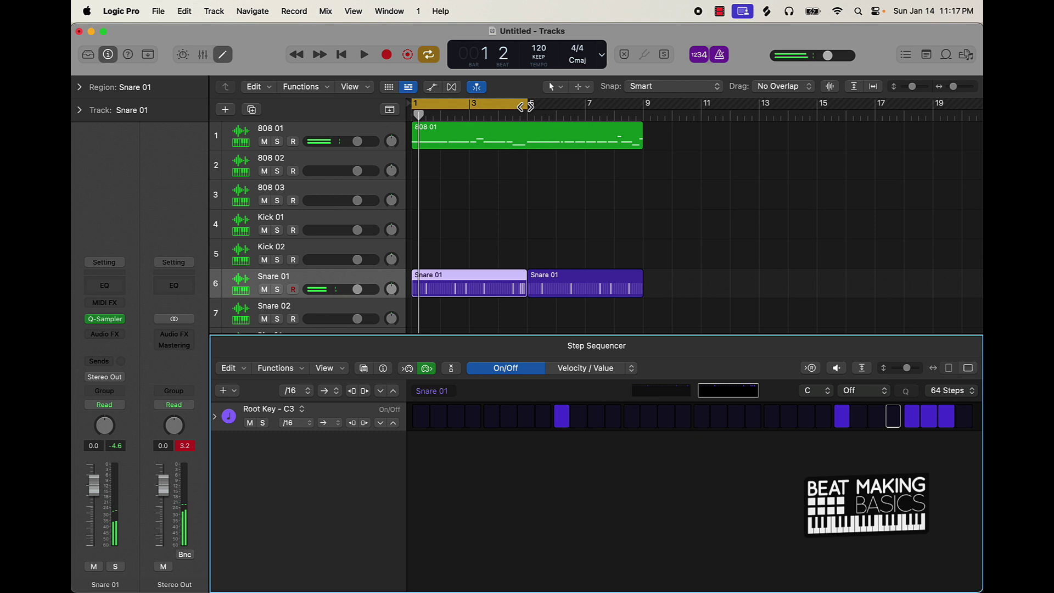
left_click_drag(522, 104, 642, 106)
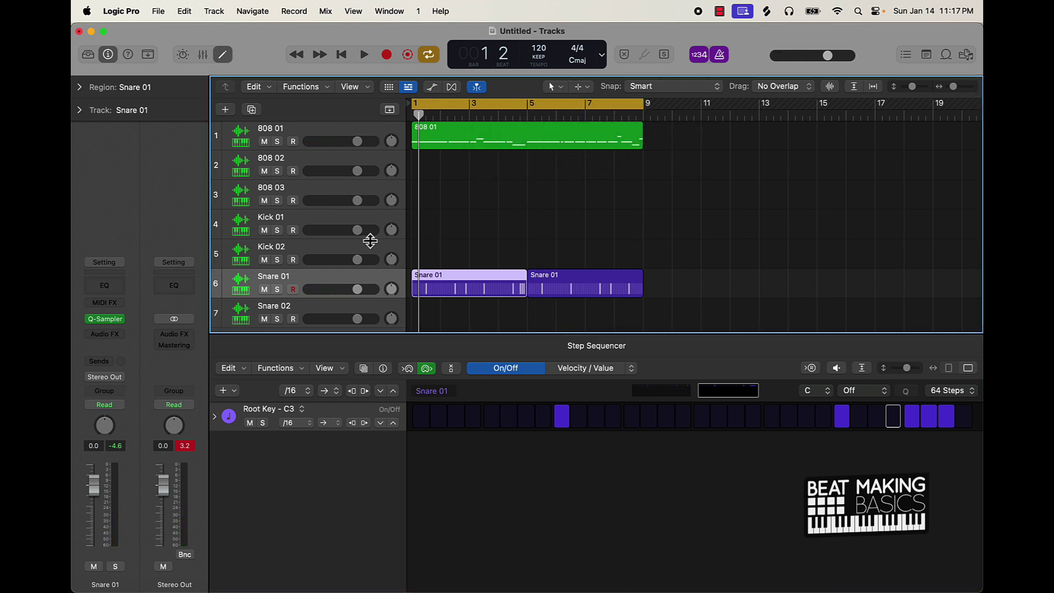
Create a 64-step Step Sequencer pattern on the Hat 01 track
scroll(375, 240, "down", 6)
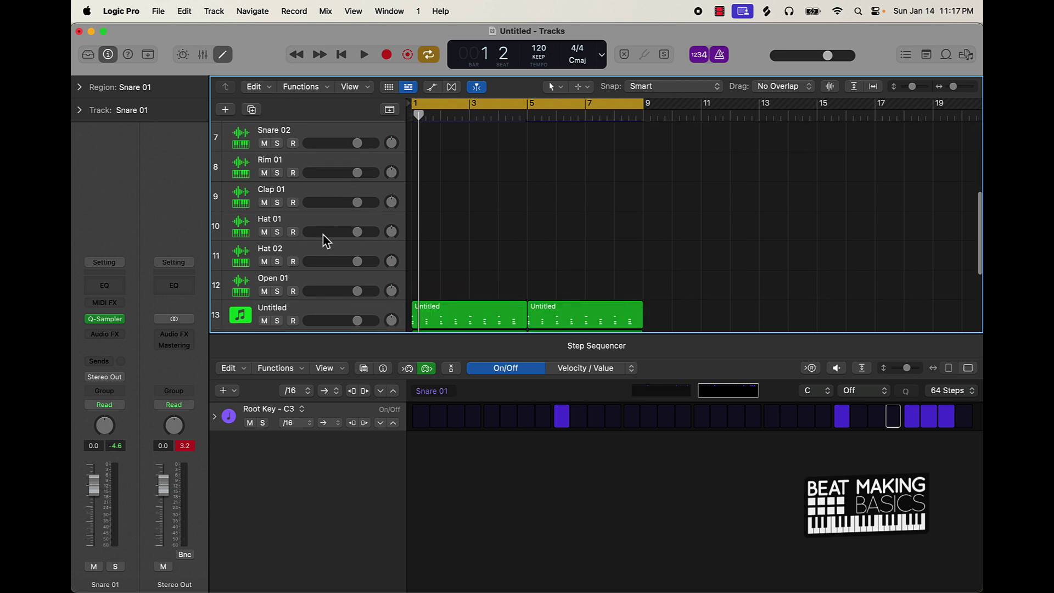
left_click(313, 225)
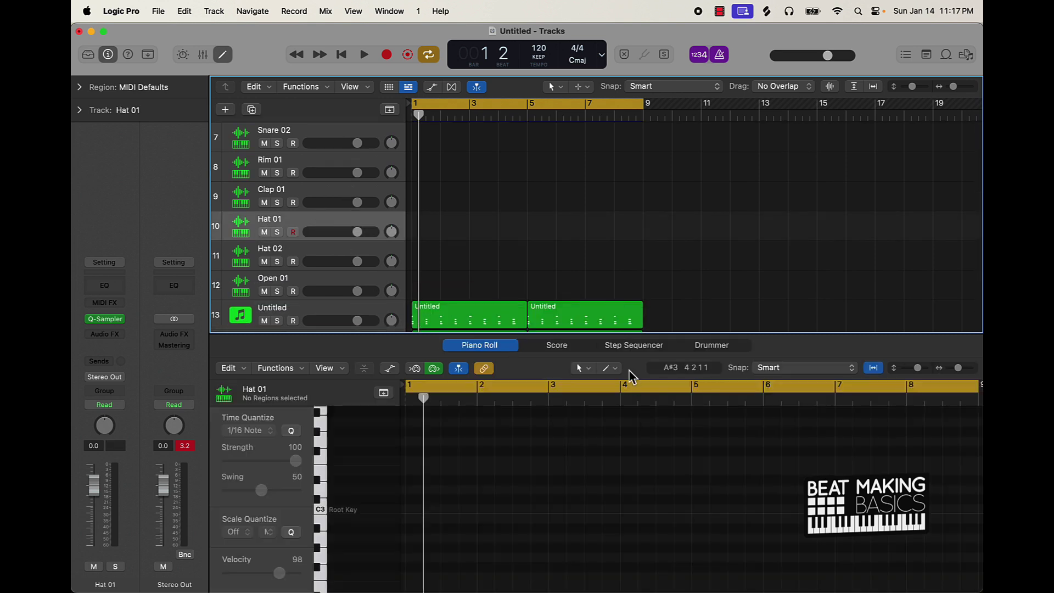
left_click(634, 345)
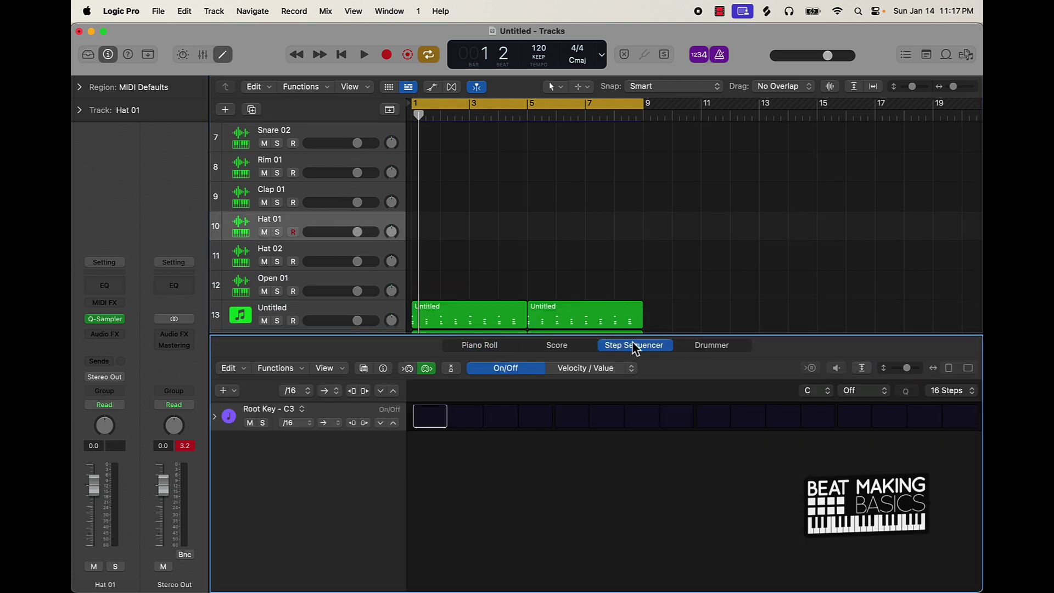
left_click(928, 397)
left_click(961, 461)
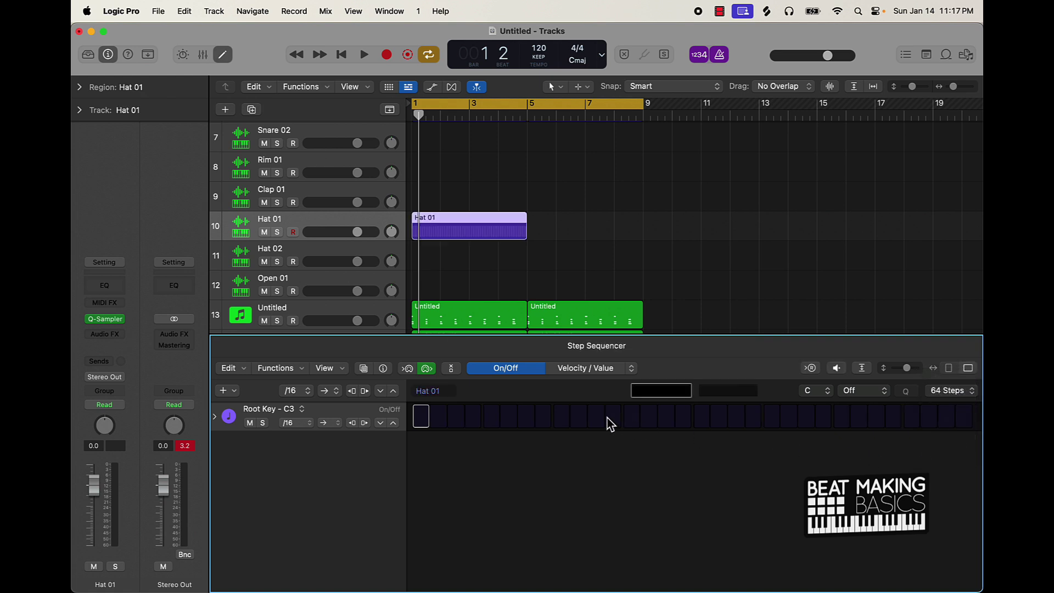
Program the first 32 steps of Hat 01 with hits on every odd step plus steps 6 and 26, and start playback
left_click(420, 417)
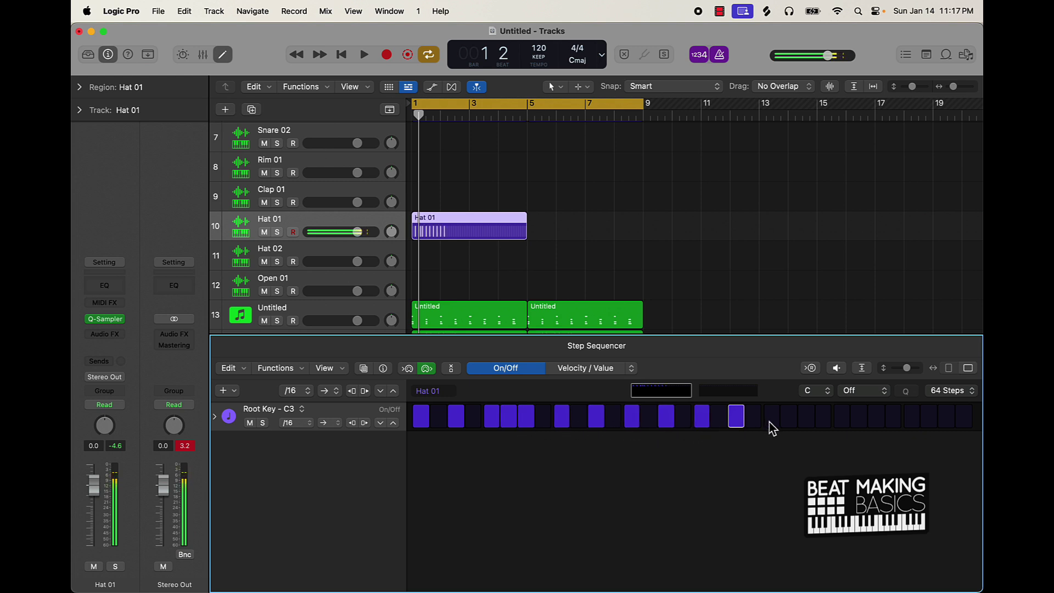
left_click(805, 420)
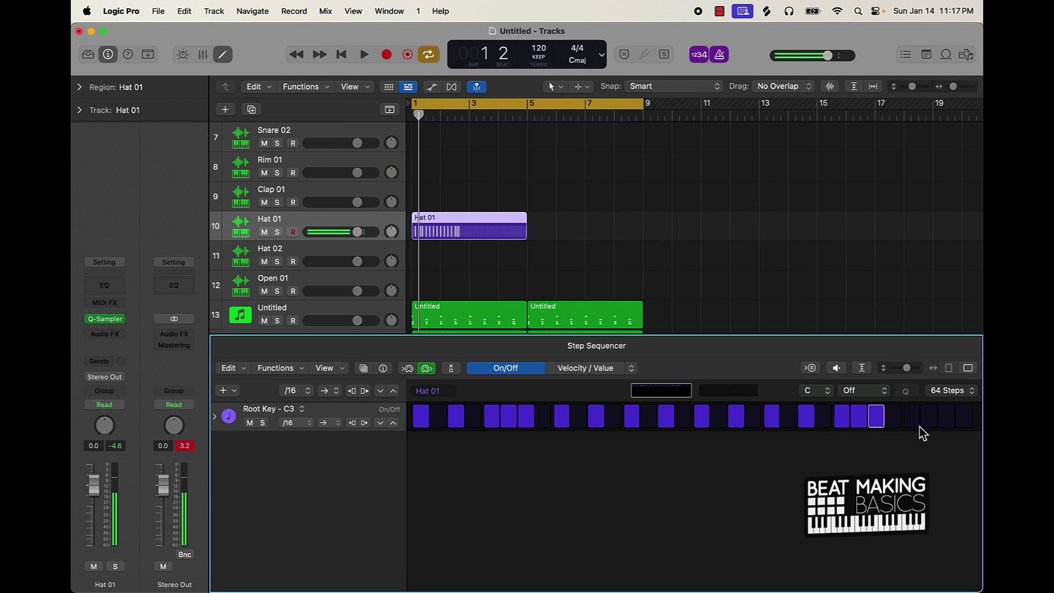
key("space")
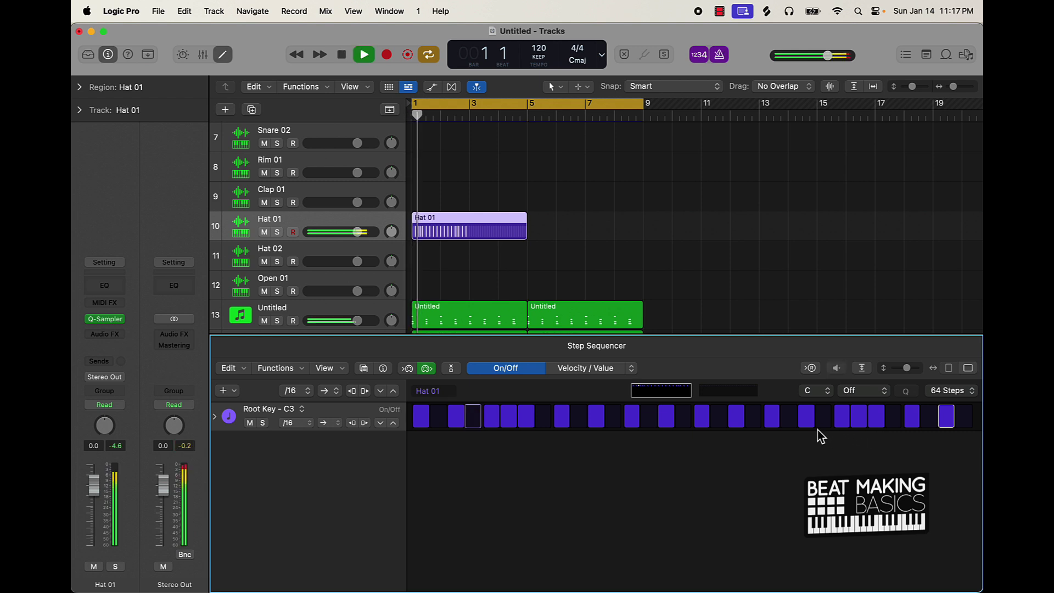
Continue the Hat 01 pattern in its second half with hits on steps 33, 35, 37 to 41, 43 and 45
left_click(699, 393)
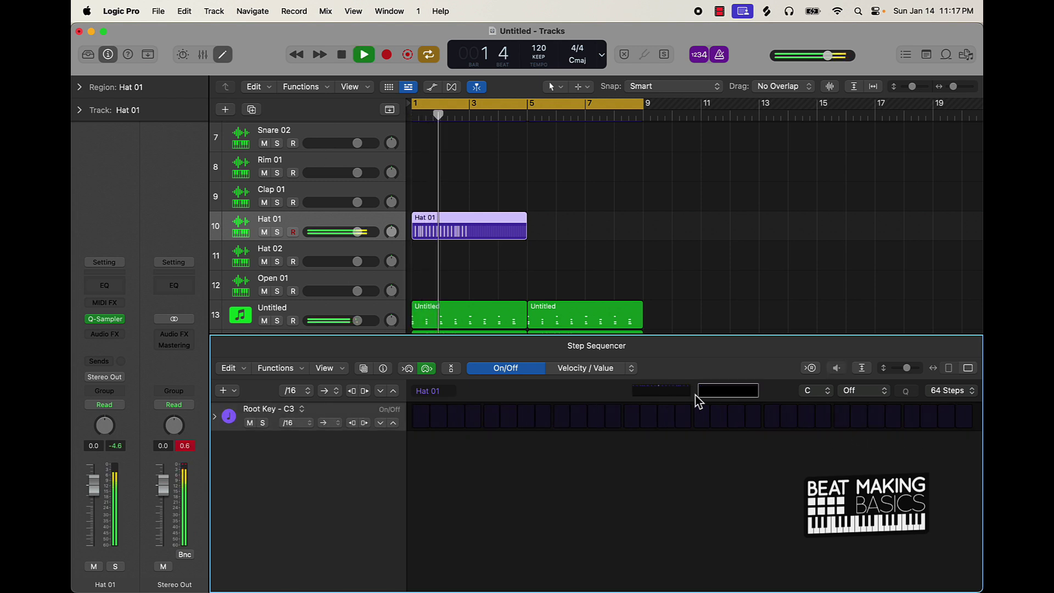
left_click(423, 420)
left_click(459, 420)
key("space")
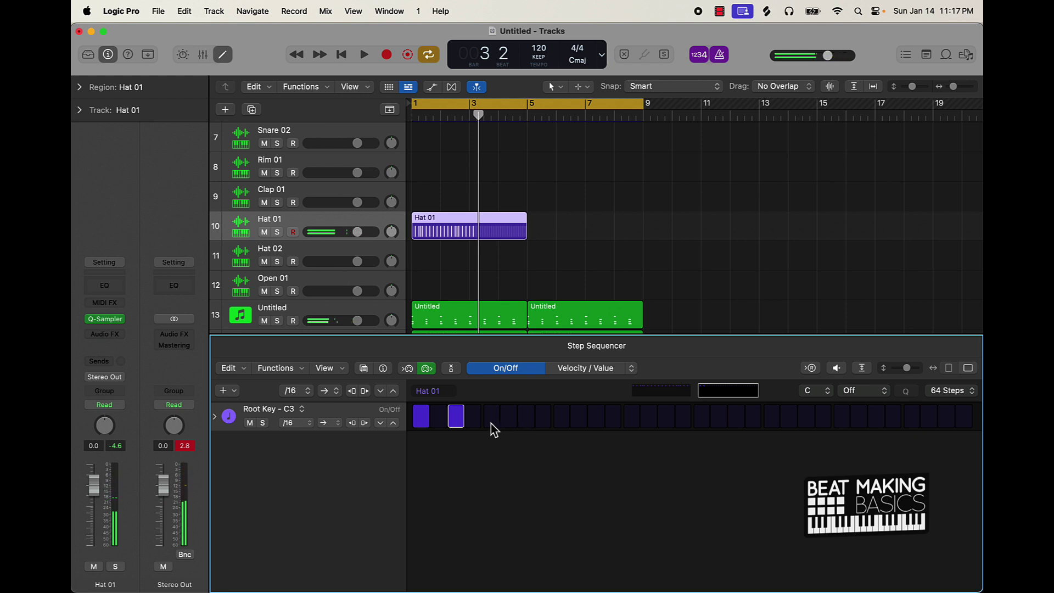
left_click_drag(492, 425, 560, 425)
left_click(597, 423)
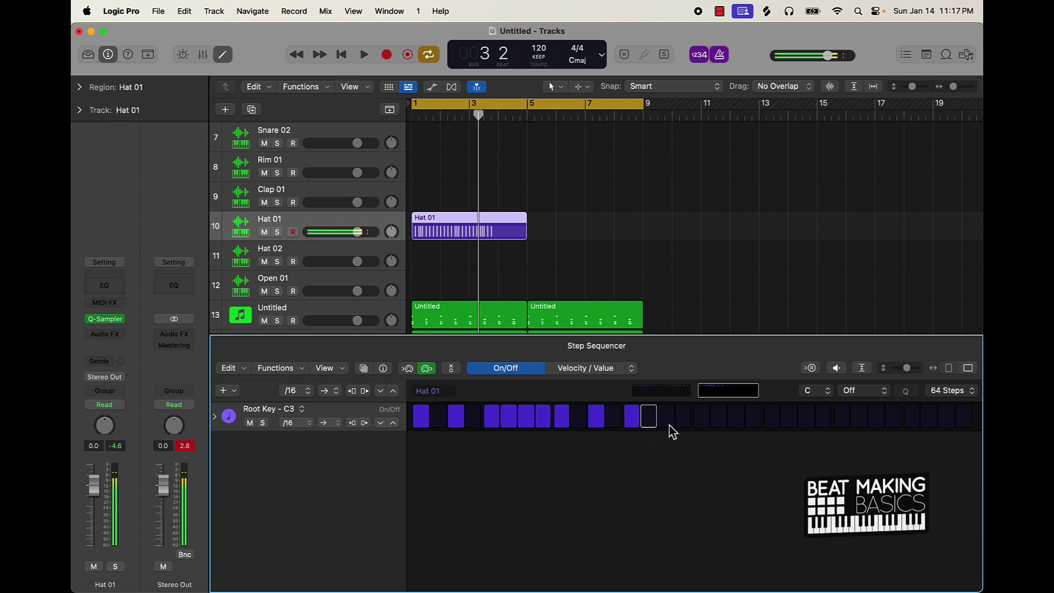
Add Hat 01 hits on steps 47, 48, 50, 52, 54 to 57, 59 and 61 to 63, playing the loop between edits
key("space")
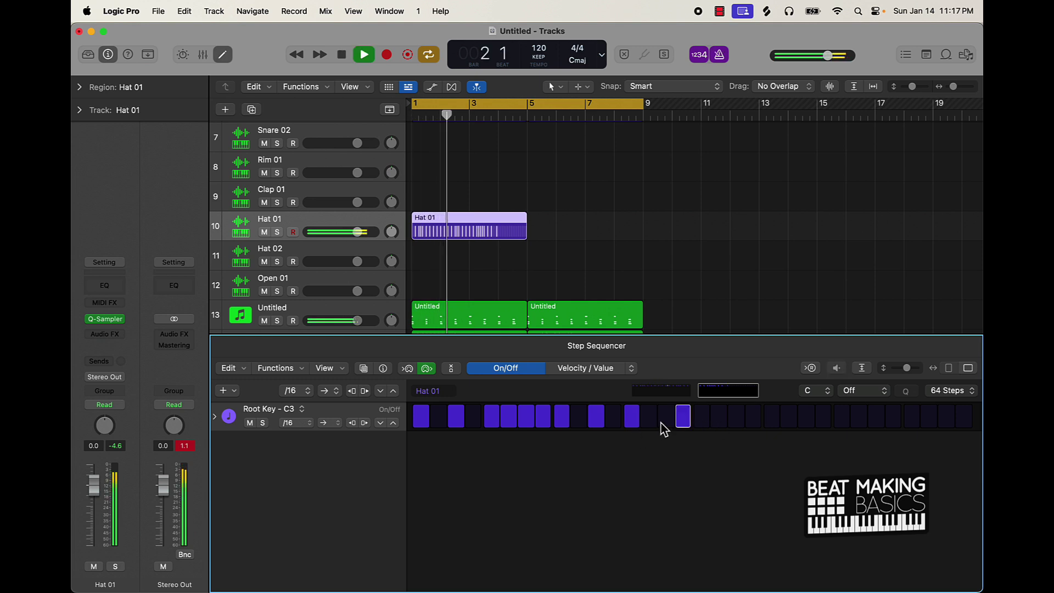
left_click(666, 423)
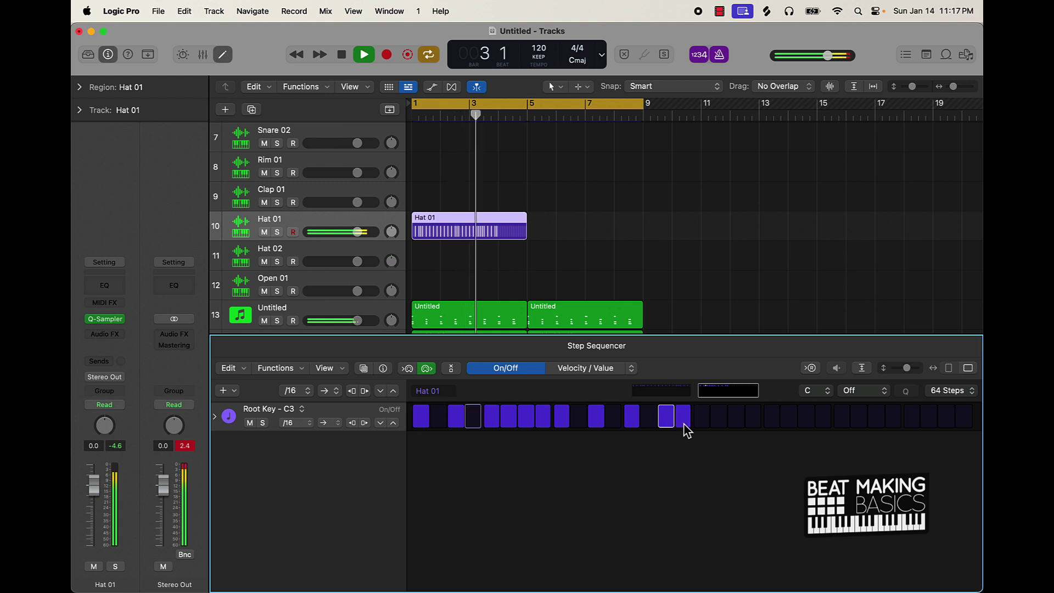
key("space")
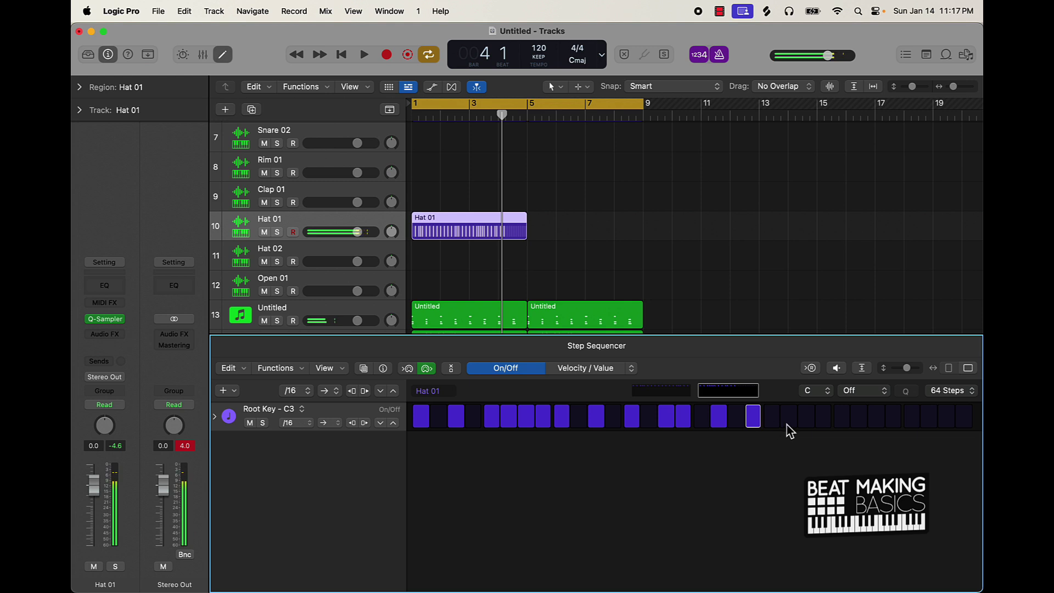
left_click(875, 424)
left_click(911, 424)
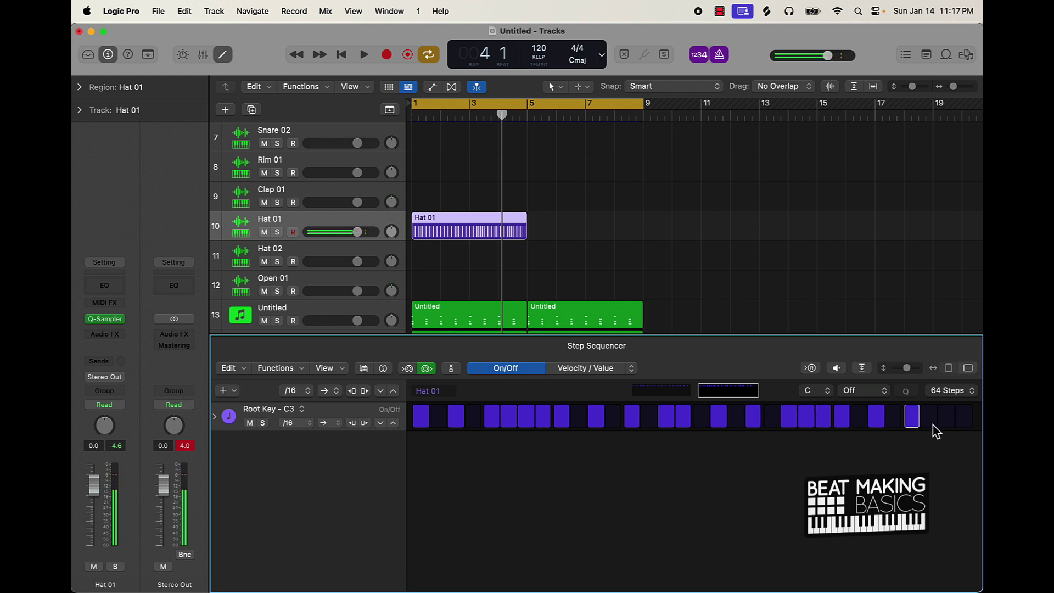
key("space")
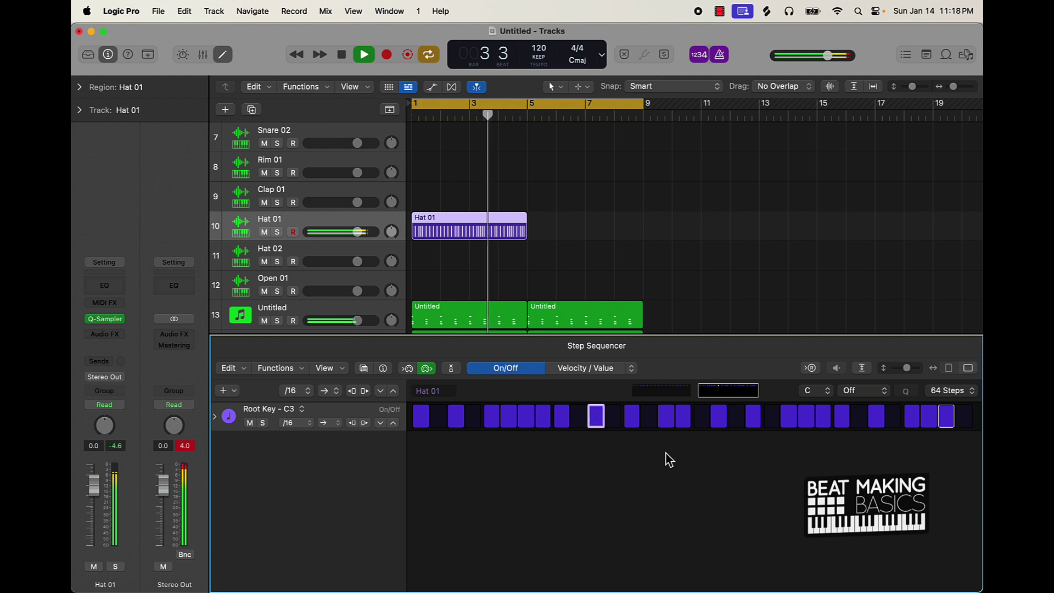
Replace the Hat 01 hits on steps 50 and 52 with hits on 49, 51 and 53, and play the revised pattern
key("space")
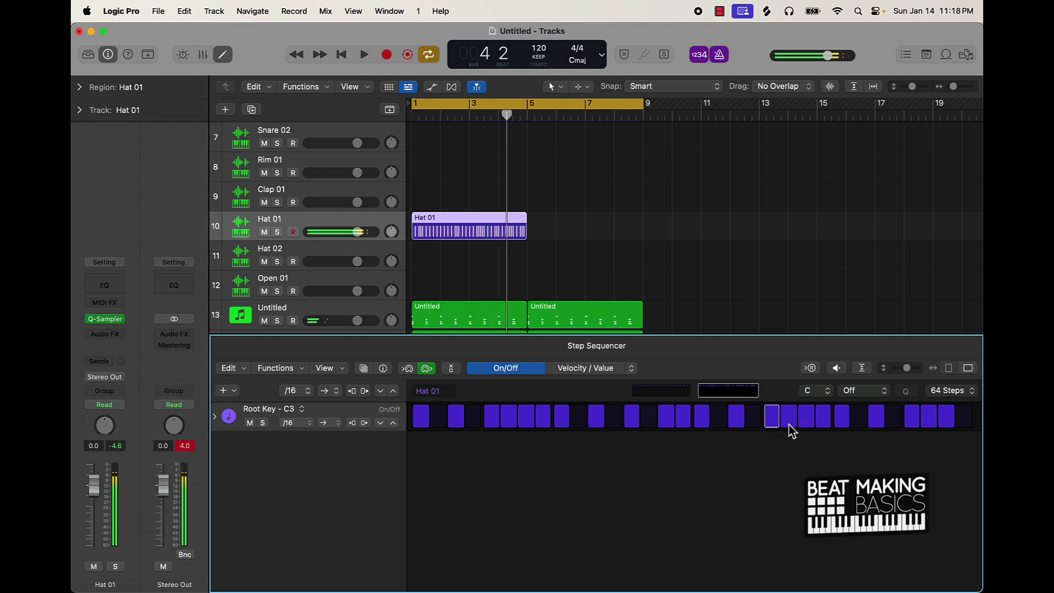
key("space")
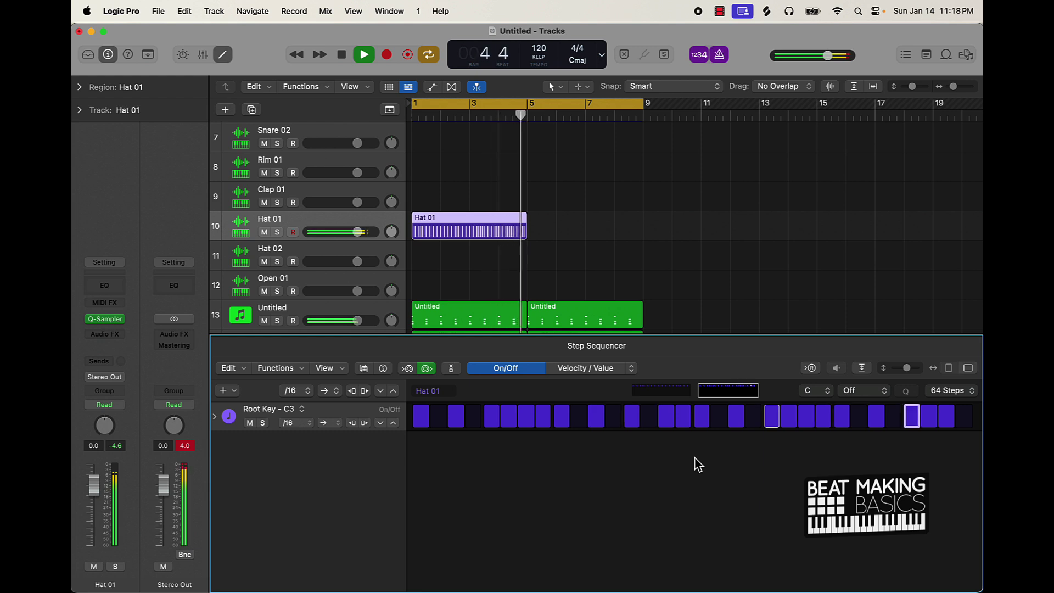
key("space")
Repeat the Hat 01 region once so a copy fills bars 5 to 8, and play the loop
left_click(565, 258)
left_click(471, 233)
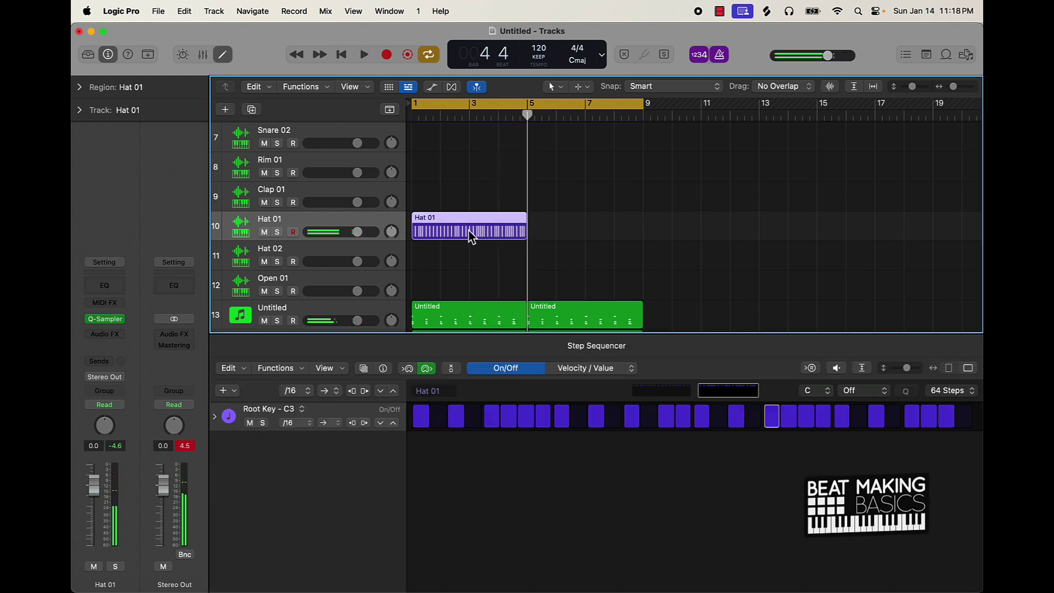
key("super+r")
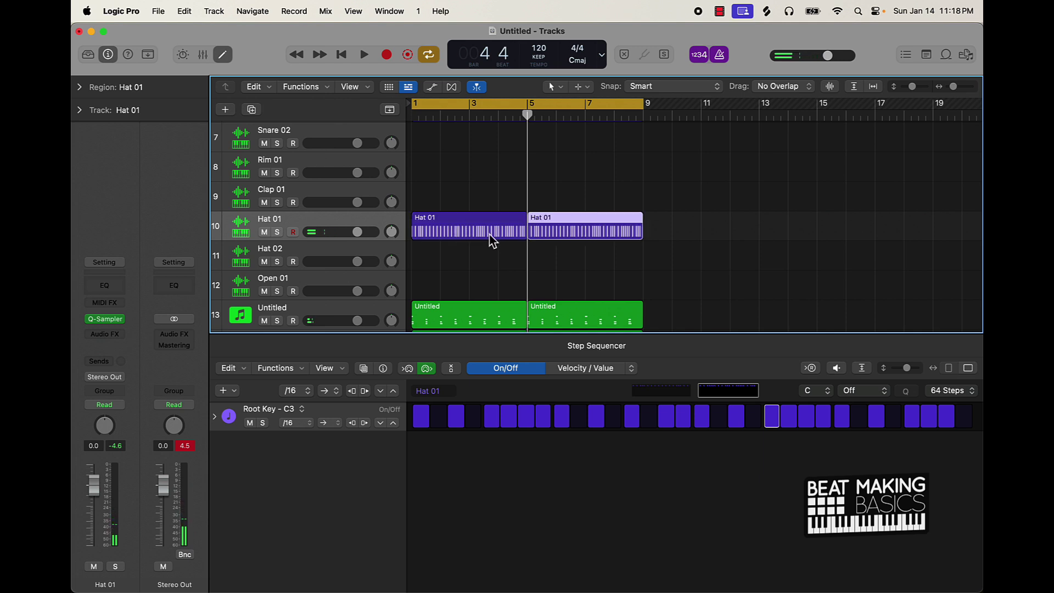
key("space")
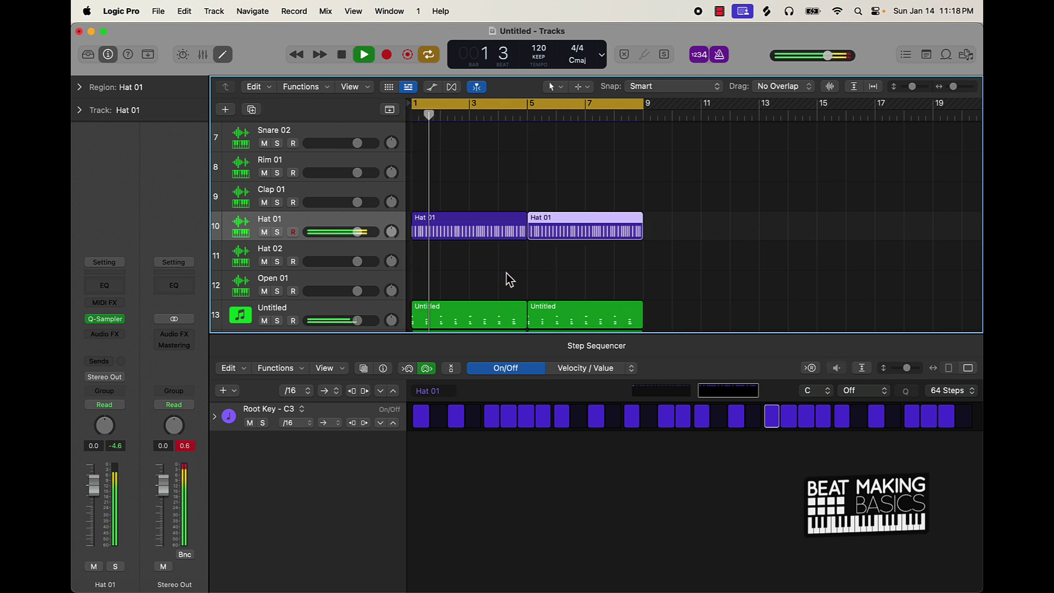
Mute the Untitled instrument tracks 14 to 16 and play the loop to hear the drums with track 13
left_click_drag(503, 277, 548, 247)
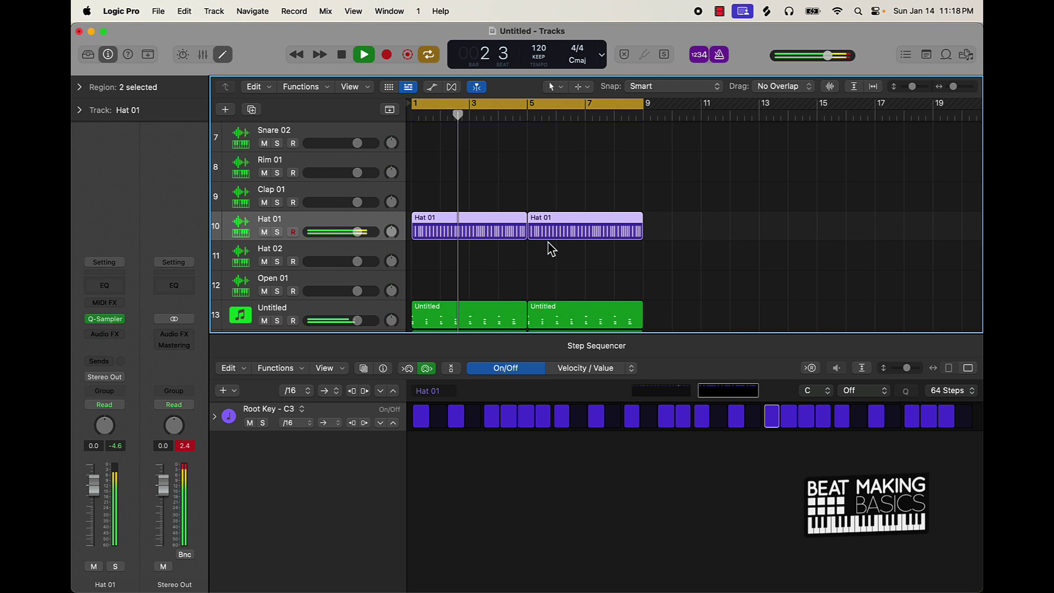
left_click(530, 278)
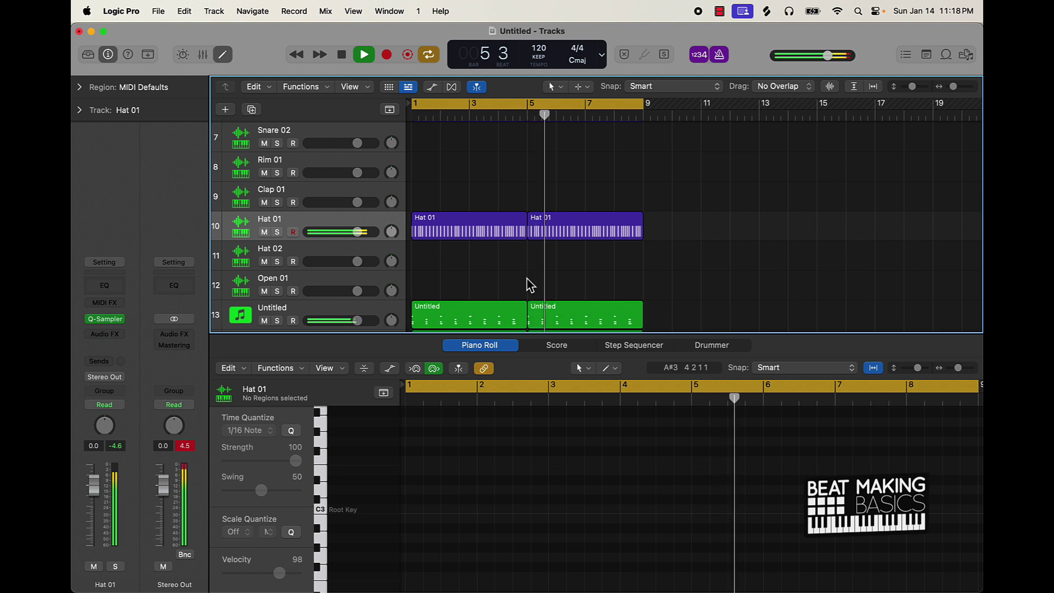
left_click(615, 322)
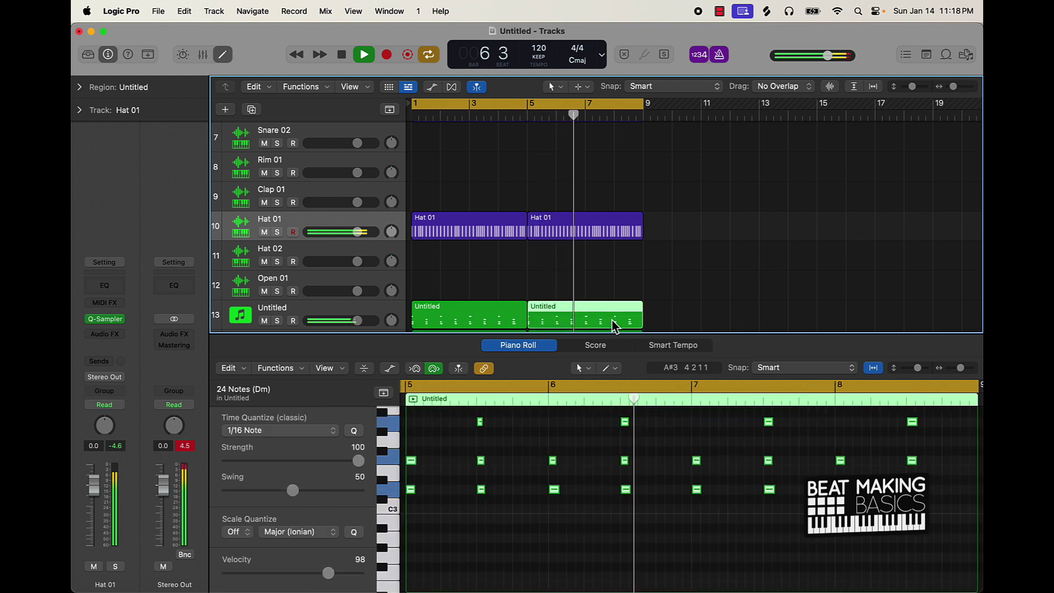
scroll(611, 307, "down", 2)
scroll(611, 308, "down", 2)
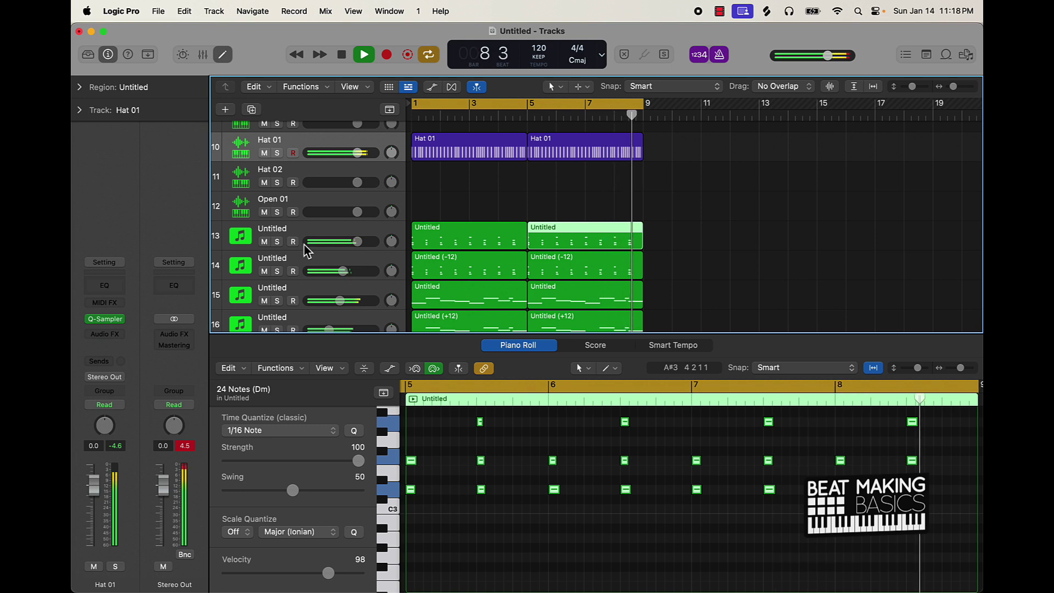
left_click_drag(264, 271, 264, 328)
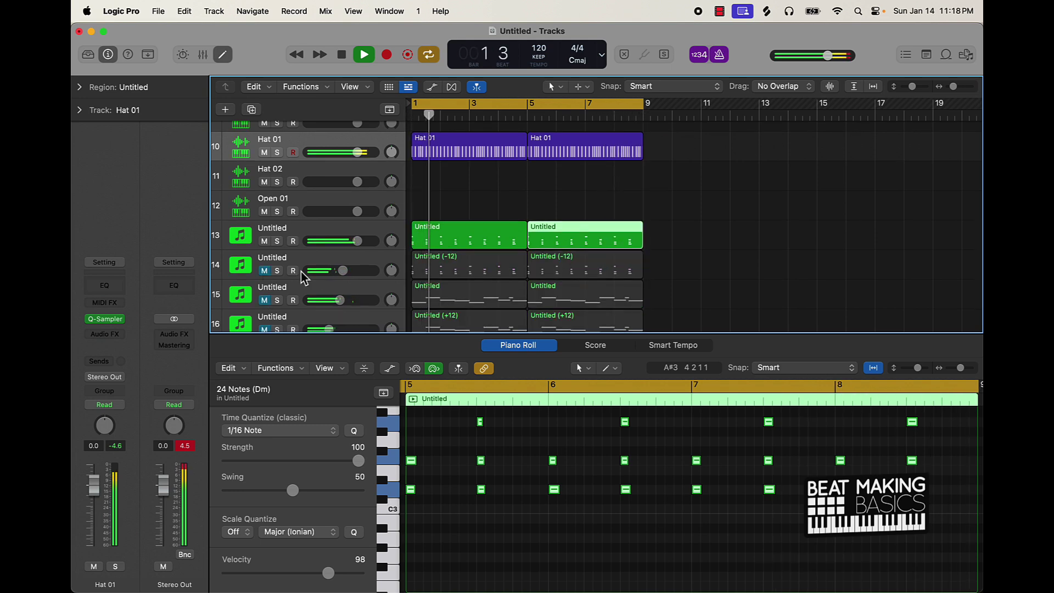
scroll(340, 276, "up", 8)
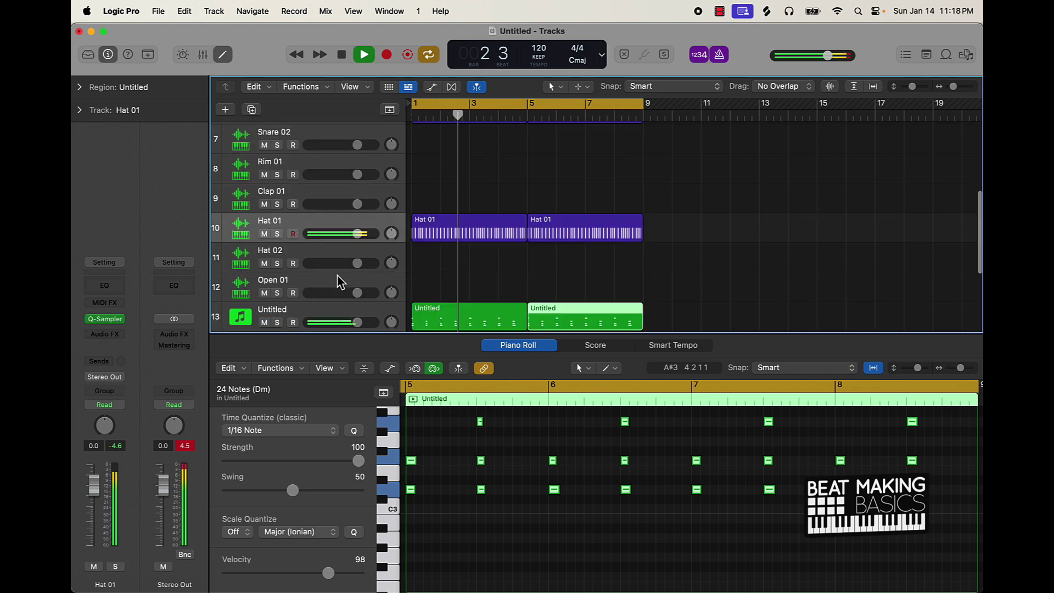
scroll(336, 273, "down", 4)
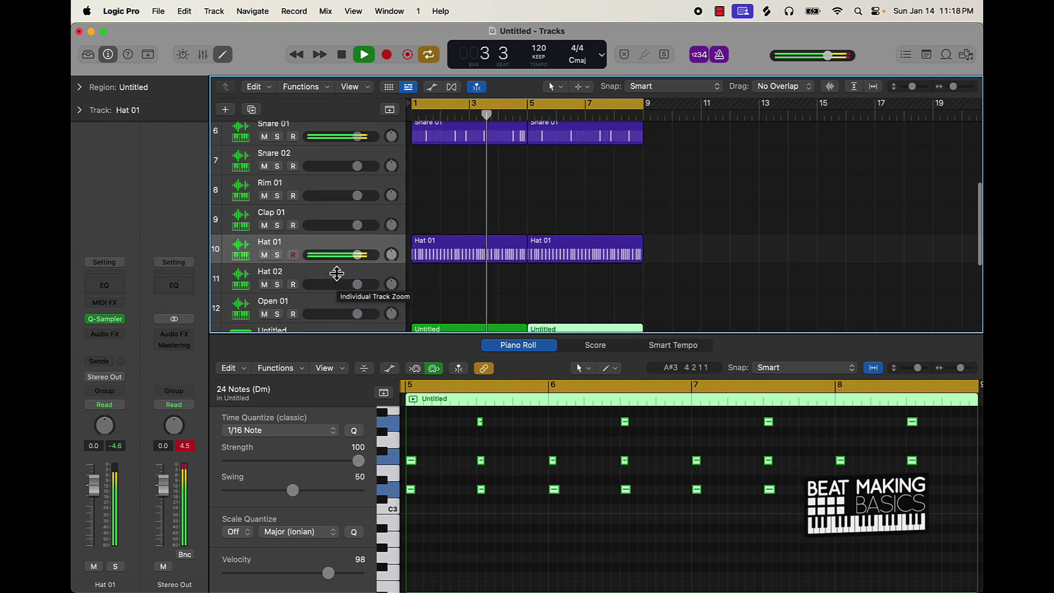
key("space")
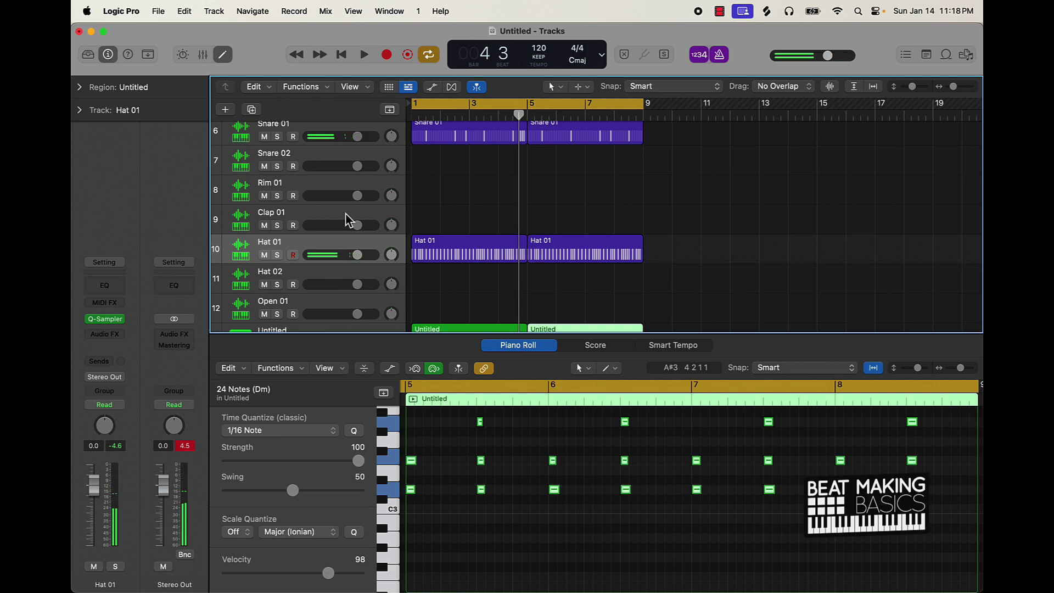
Create a 64-step sequencer pattern on the Kick 01 track with a hit on step 1
scroll(346, 218, "up", 6)
left_click(313, 208)
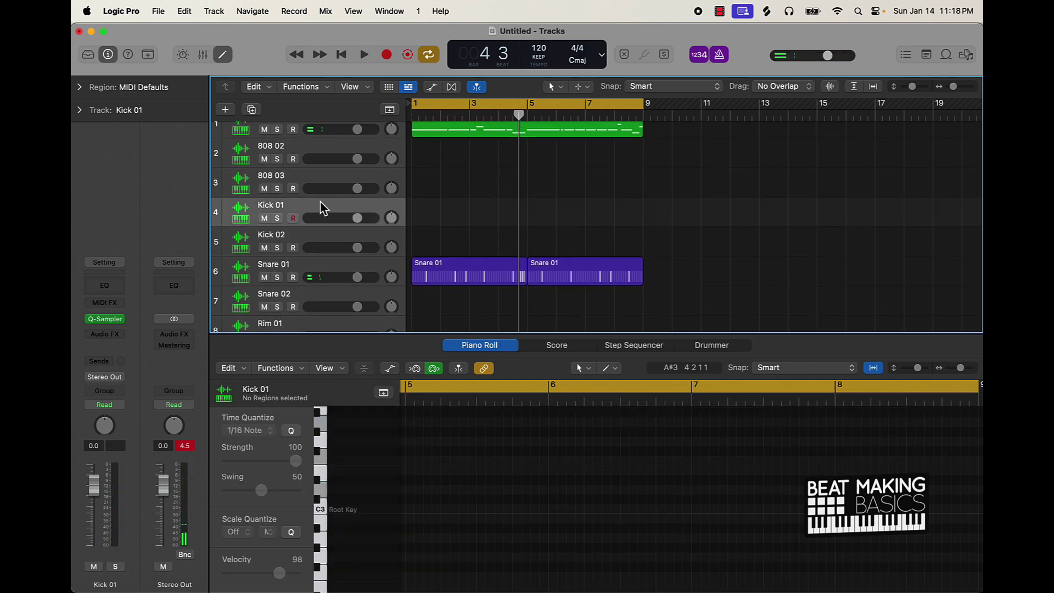
key("Return")
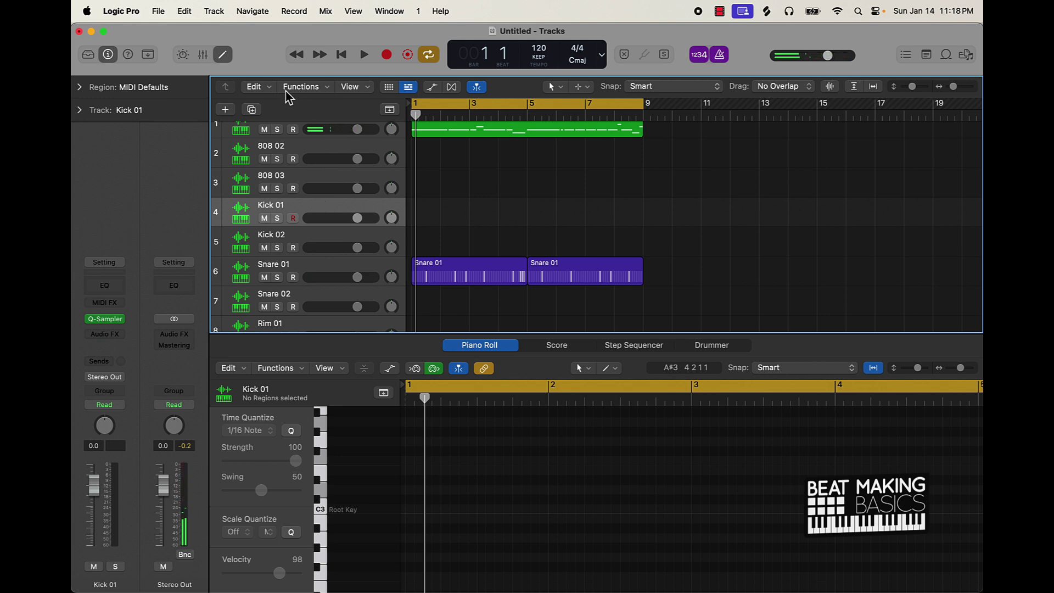
left_click(632, 346)
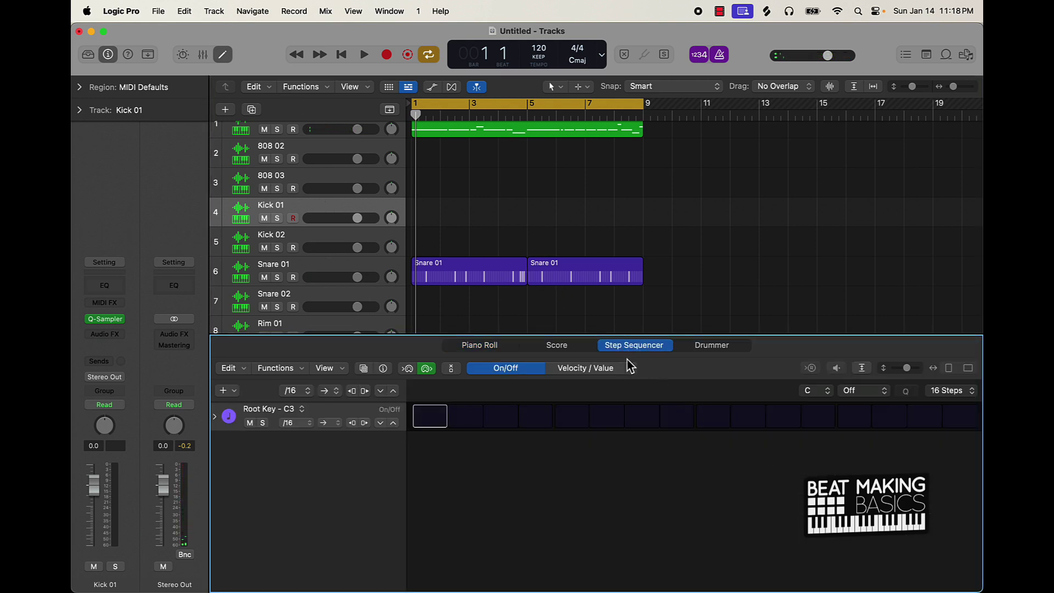
key("space")
left_click(948, 394)
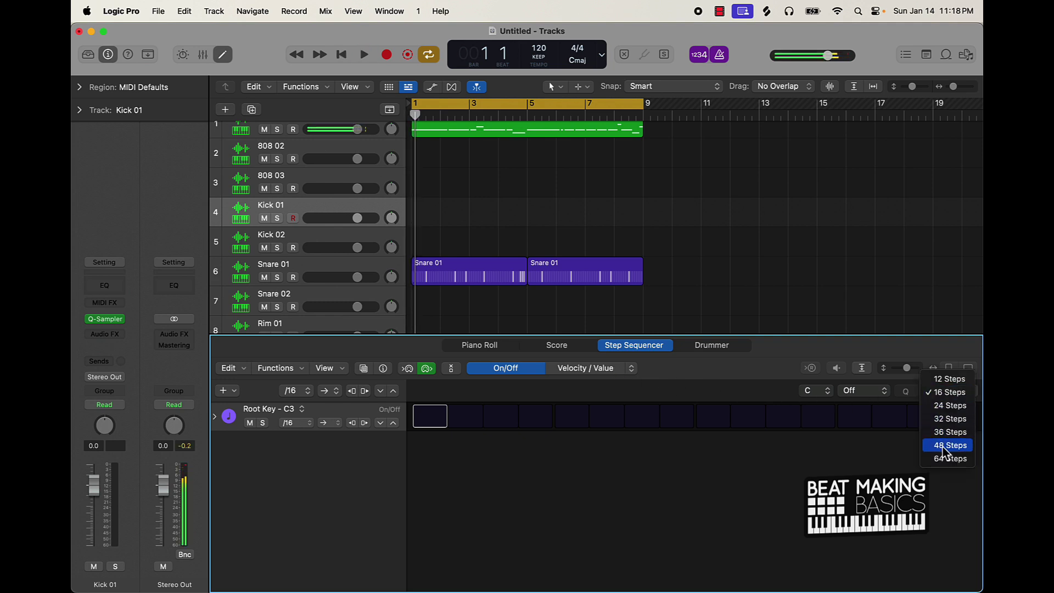
left_click(949, 459)
left_click(424, 421)
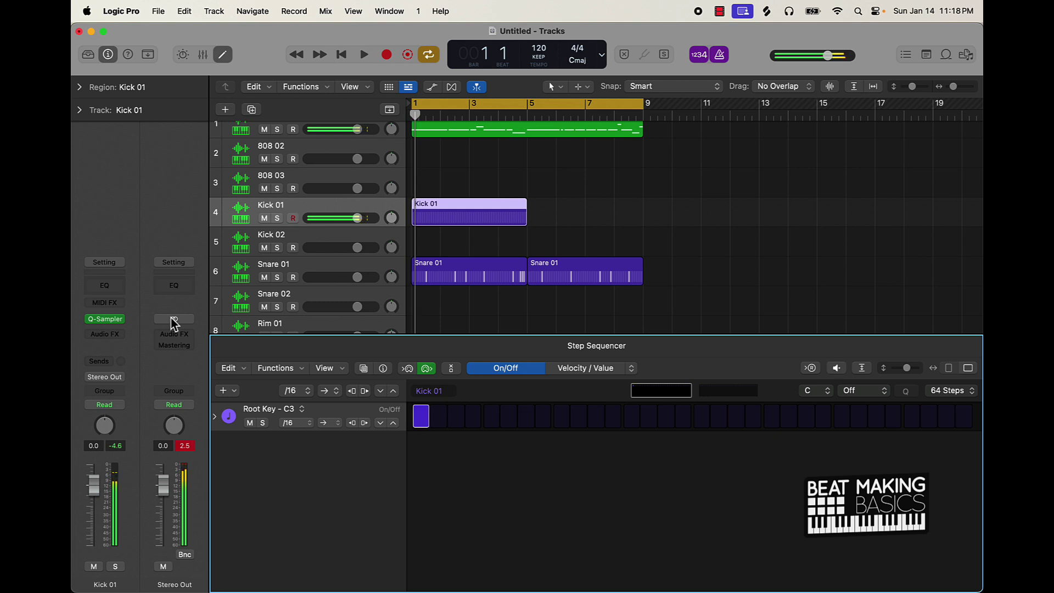
Load the Bricks Kick 1 preset into Kick 01's Quick Sampler and raise the track's volume to 6.0 dB
left_click(104, 321)
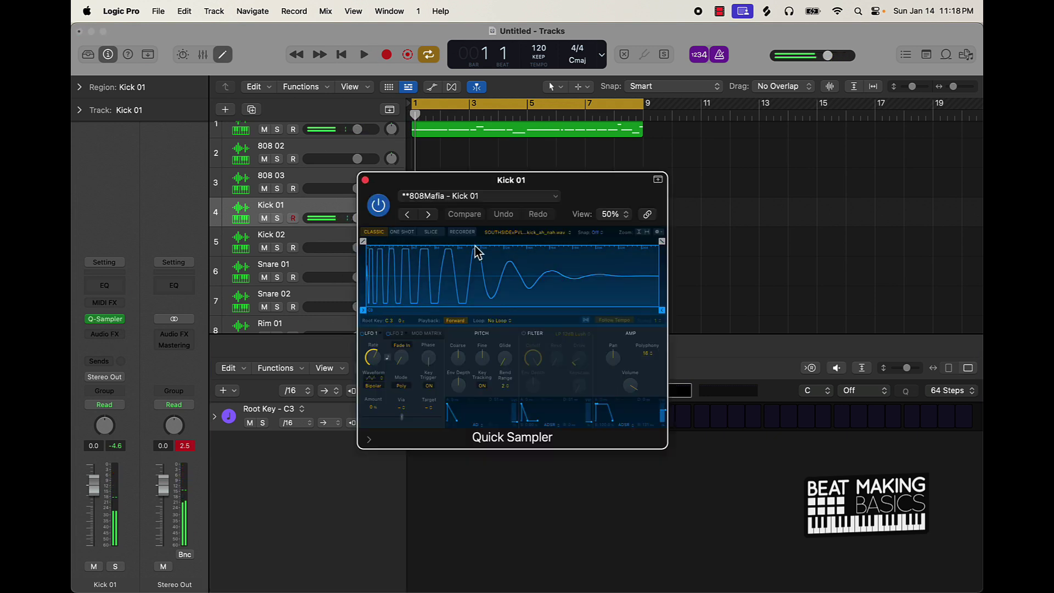
left_click(457, 197)
scroll(502, 553, "down", 10)
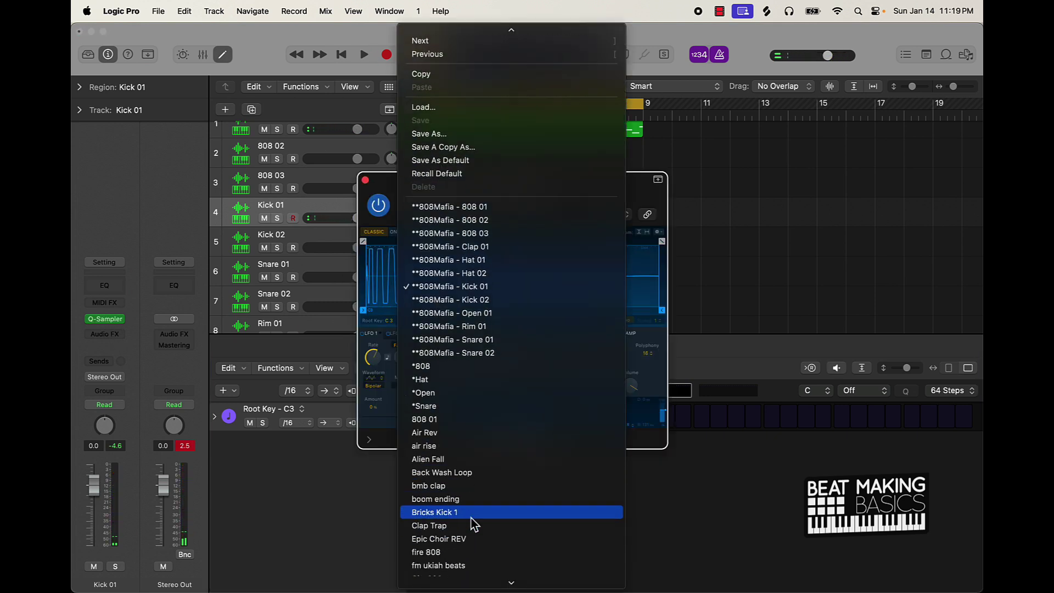
left_click(460, 419)
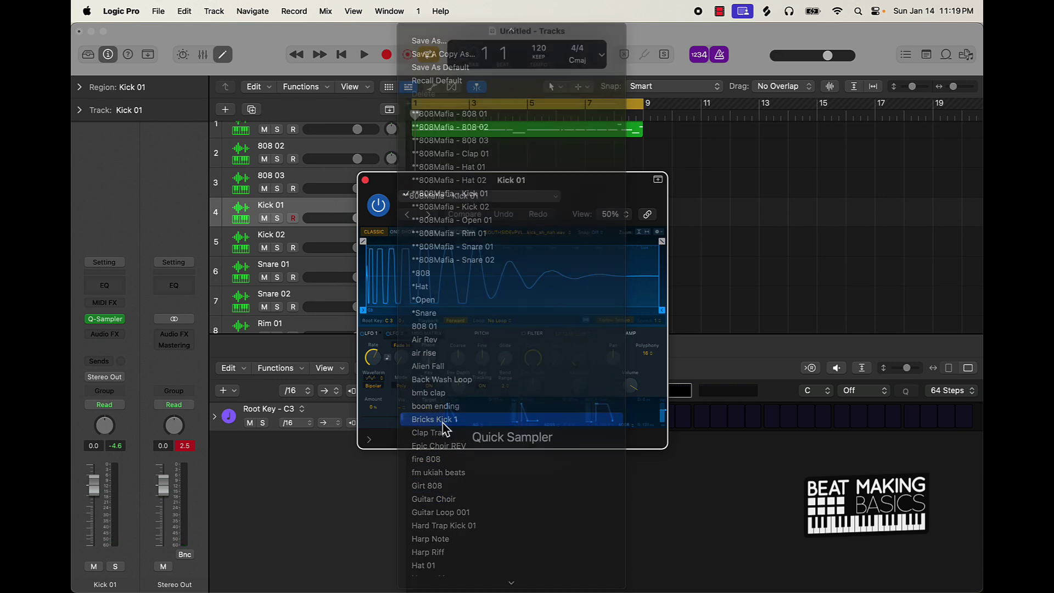
left_click(365, 180)
key("space")
left_click_drag(357, 218, 388, 215)
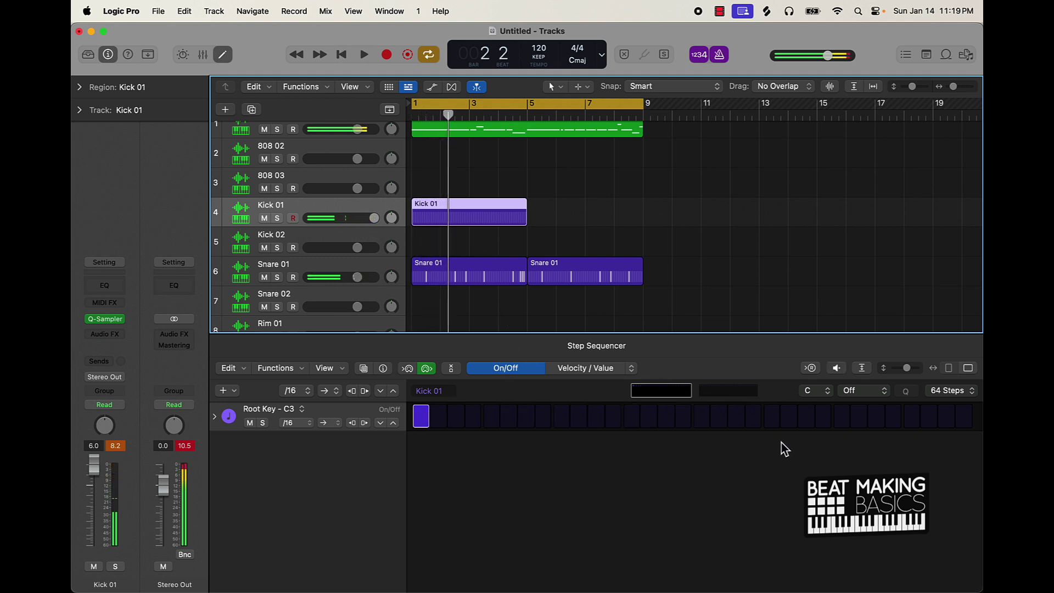
Add Kick 01 hits on steps 21 and 33 to 35, and play the pattern
left_click(772, 422)
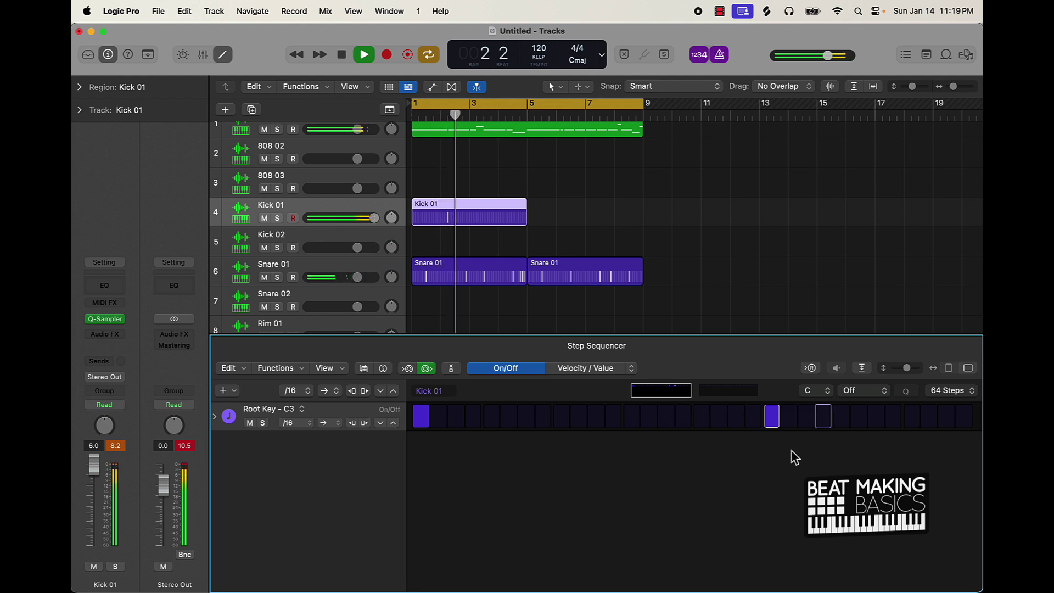
key("space")
left_click(734, 395)
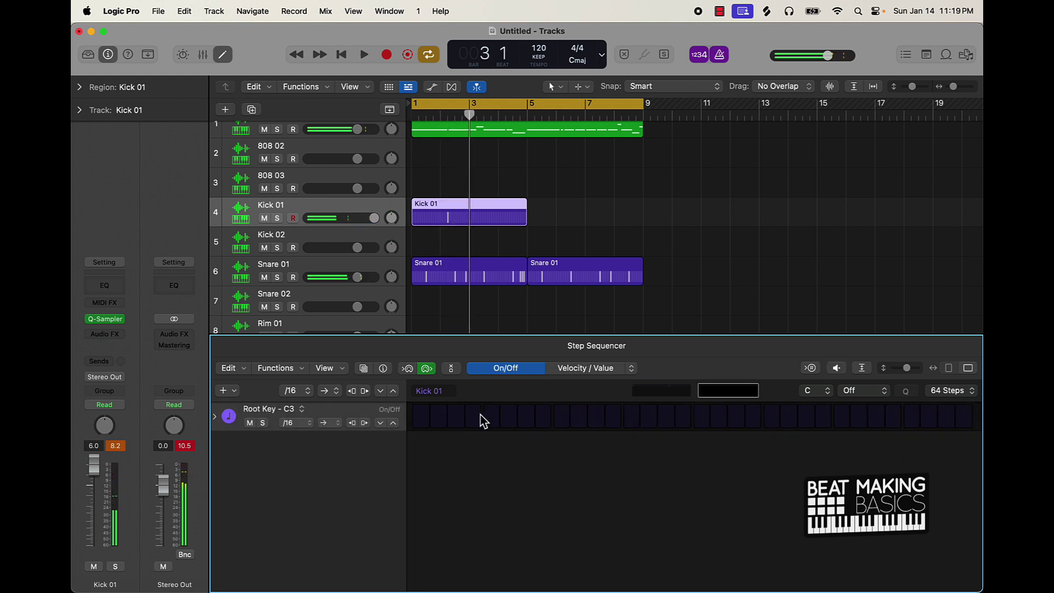
left_click_drag(426, 420, 457, 420)
key("space")
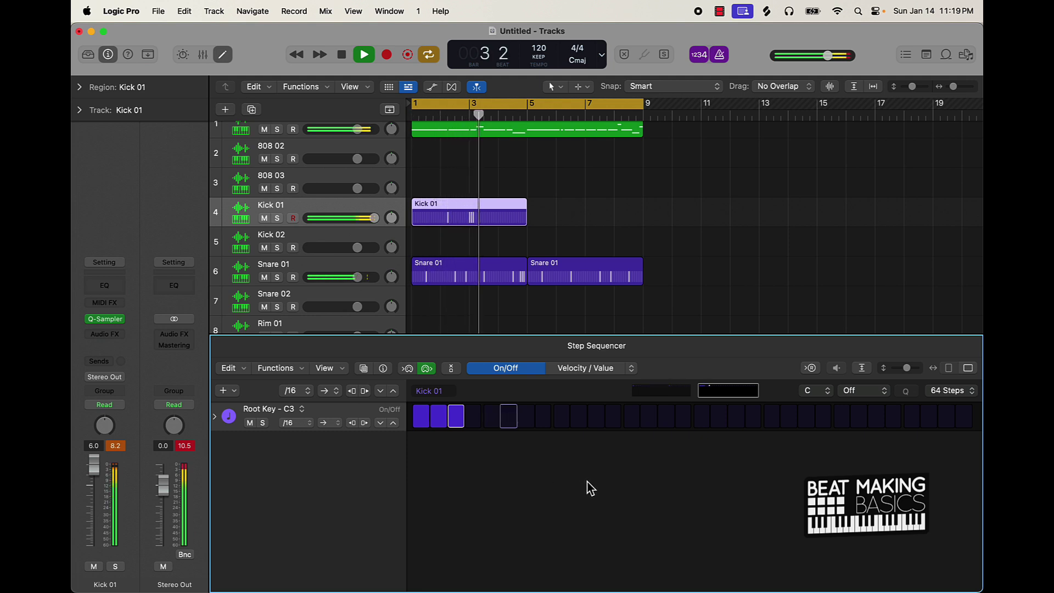
Add Kick 01 hits on steps 39, 37 and 41, playing the loop between edits
key("space")
left_click(526, 418)
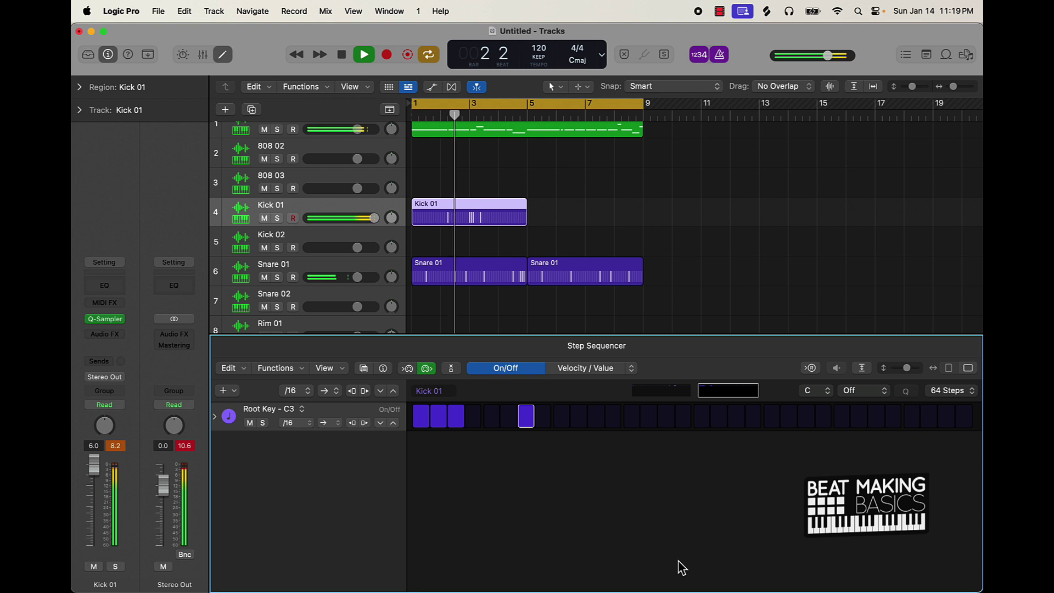
key("space")
left_click(492, 418)
key("space")
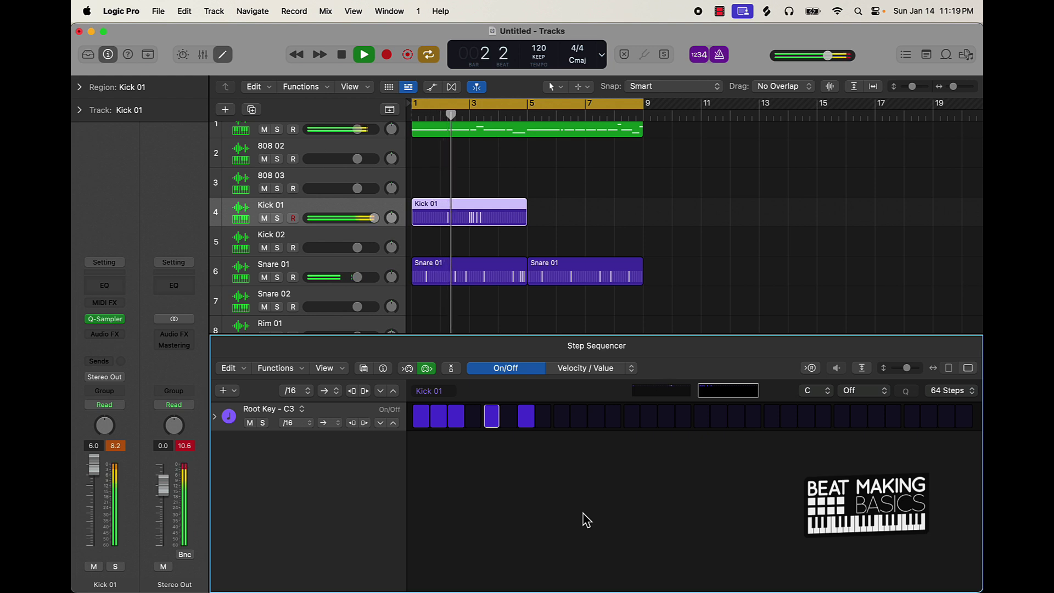
key("space")
left_click(562, 427)
key("space")
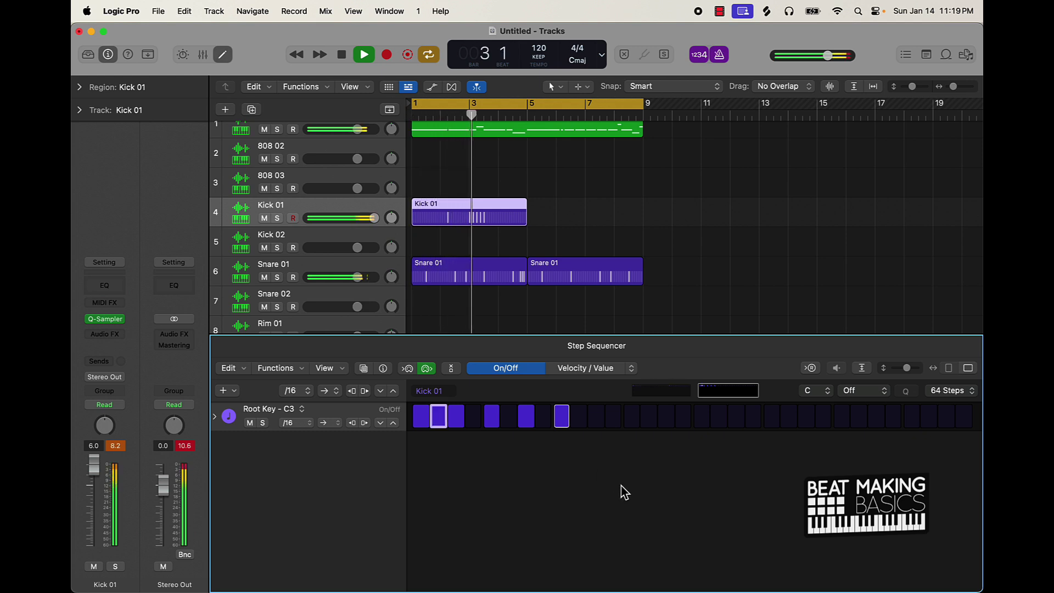
Extend the Kick 01 pattern with hits on steps 47, 49 and 55, and play the loop from the start
key("space")
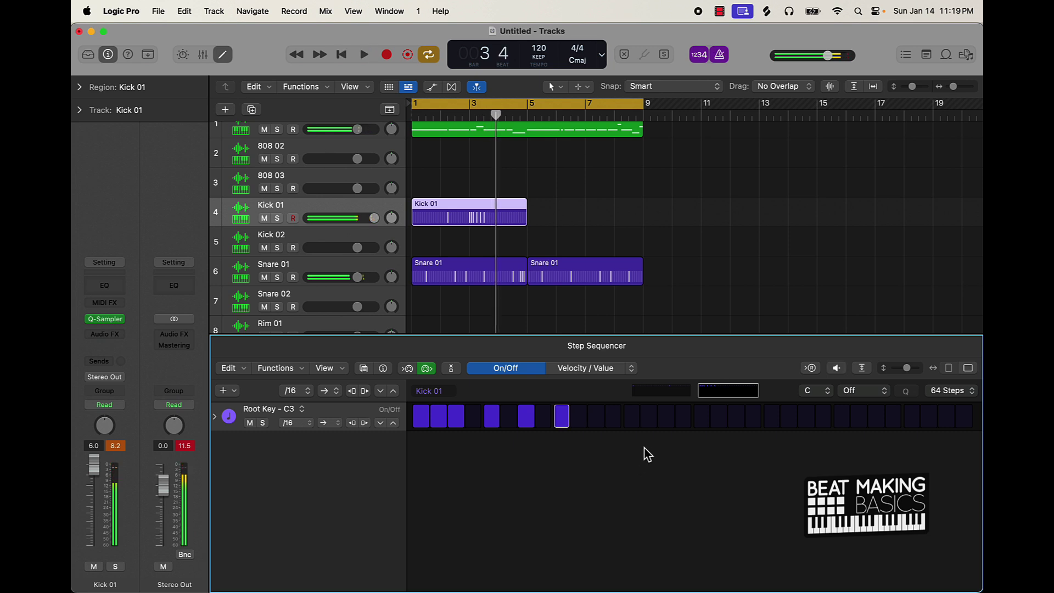
left_click(706, 420)
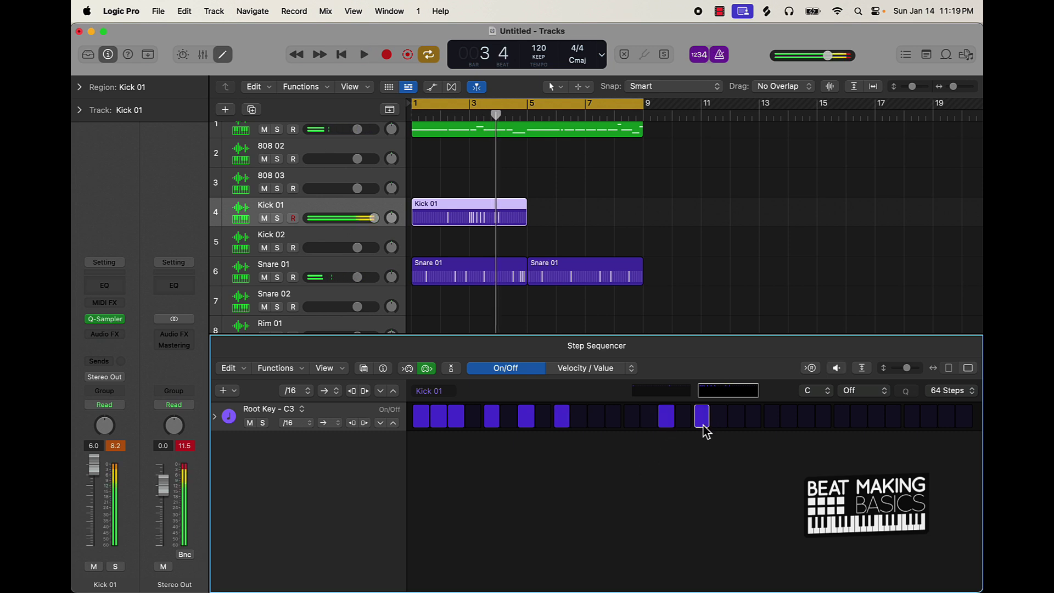
key("space")
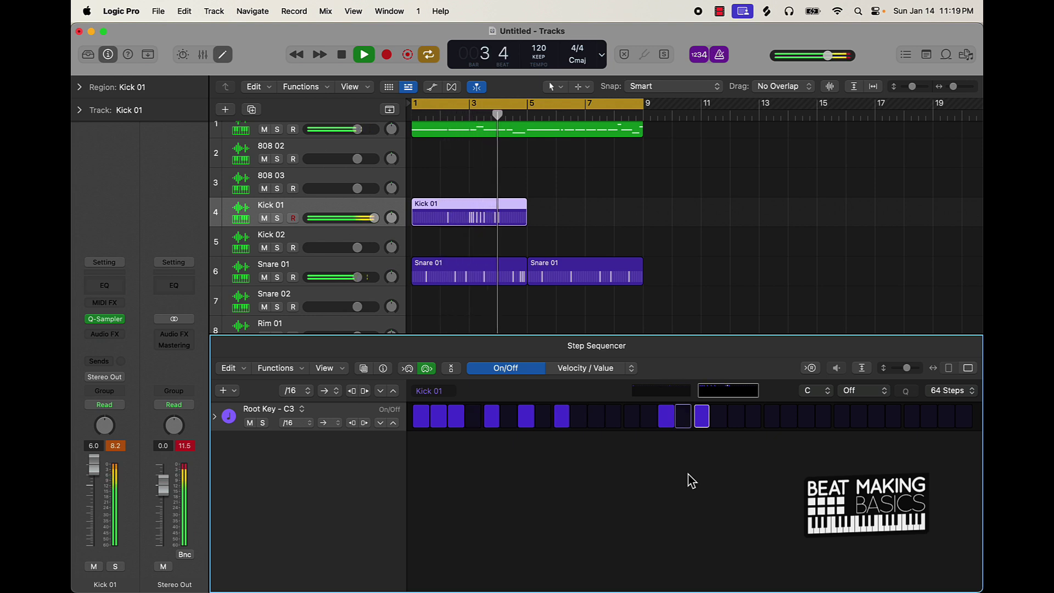
key("space")
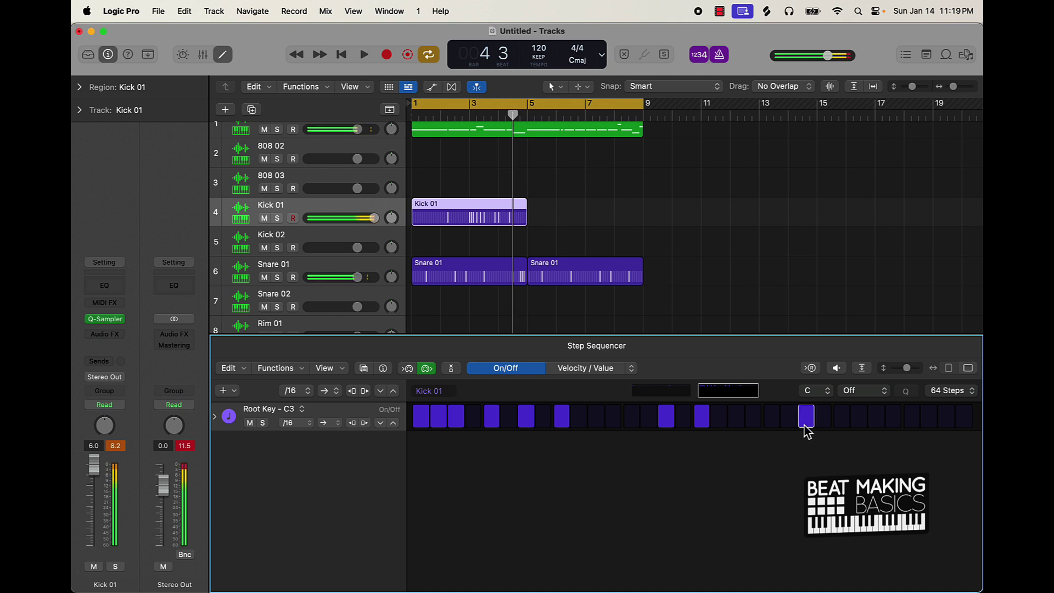
key("Return")
key("space")
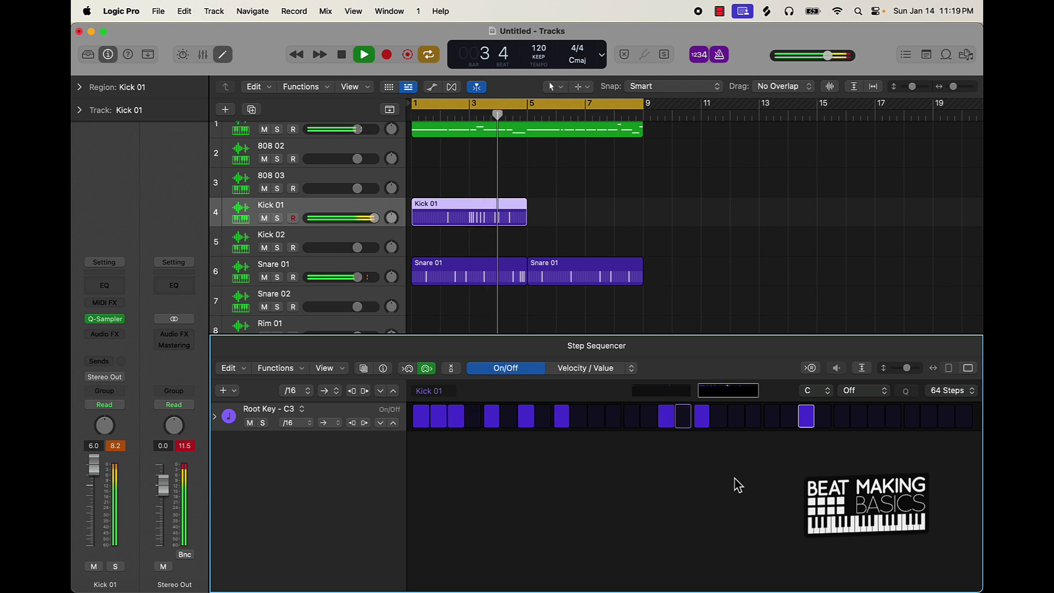
Complete the Kick 01 pattern with hits on steps 57 and 51, replacing a trial hit on step 58, and play it
key("space")
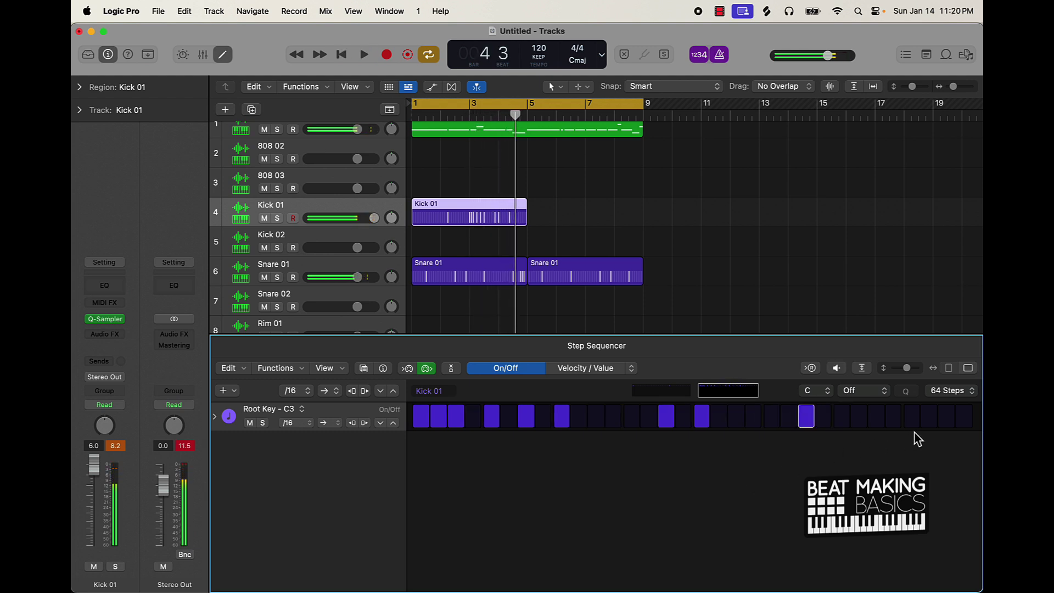
left_click(863, 421)
key("space")
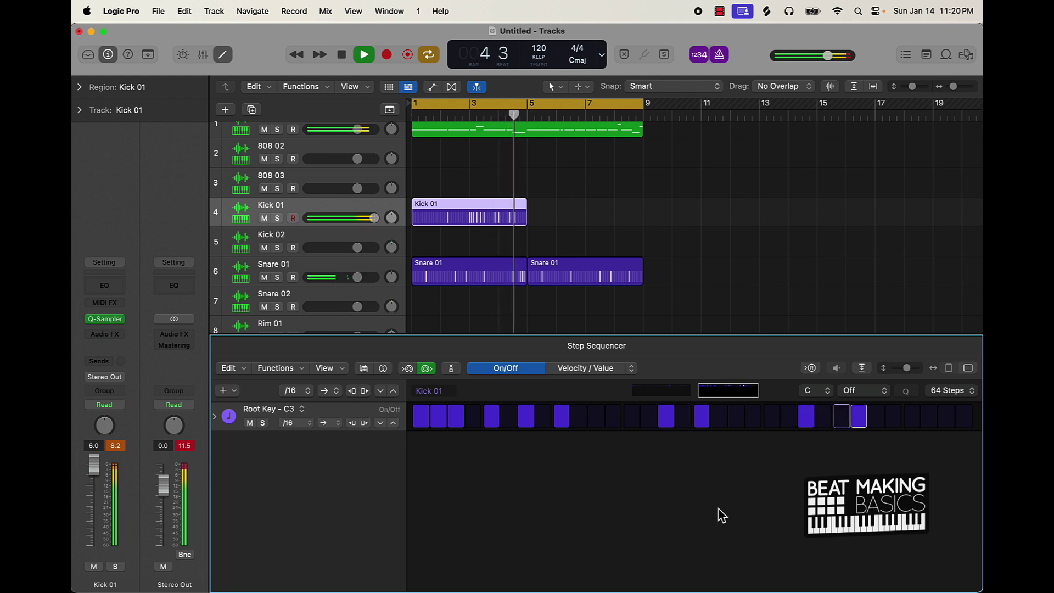
left_click(843, 422)
key("space")
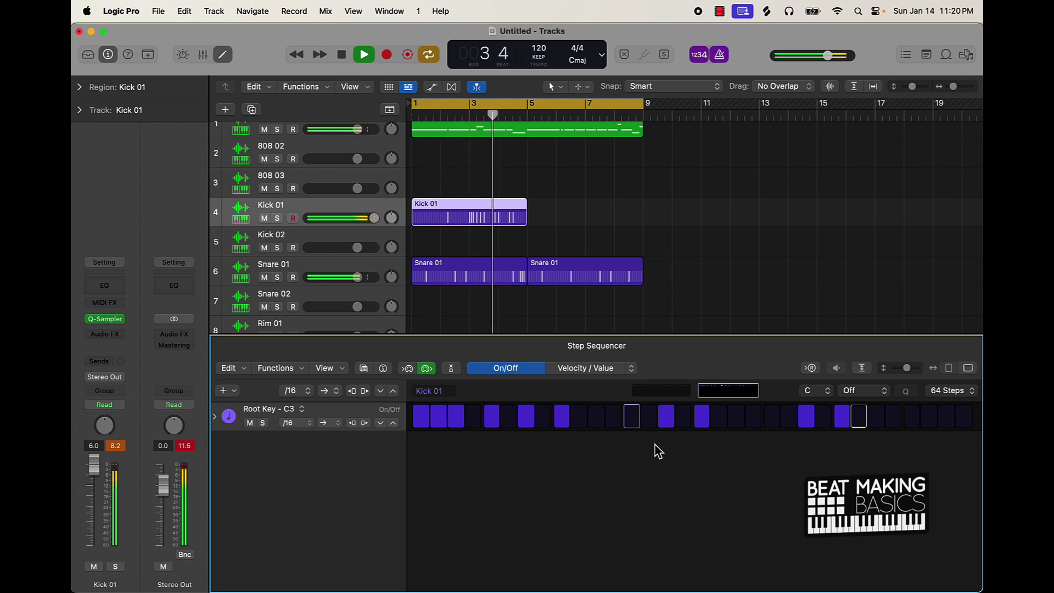
left_click(736, 417)
key("space")
key("space")
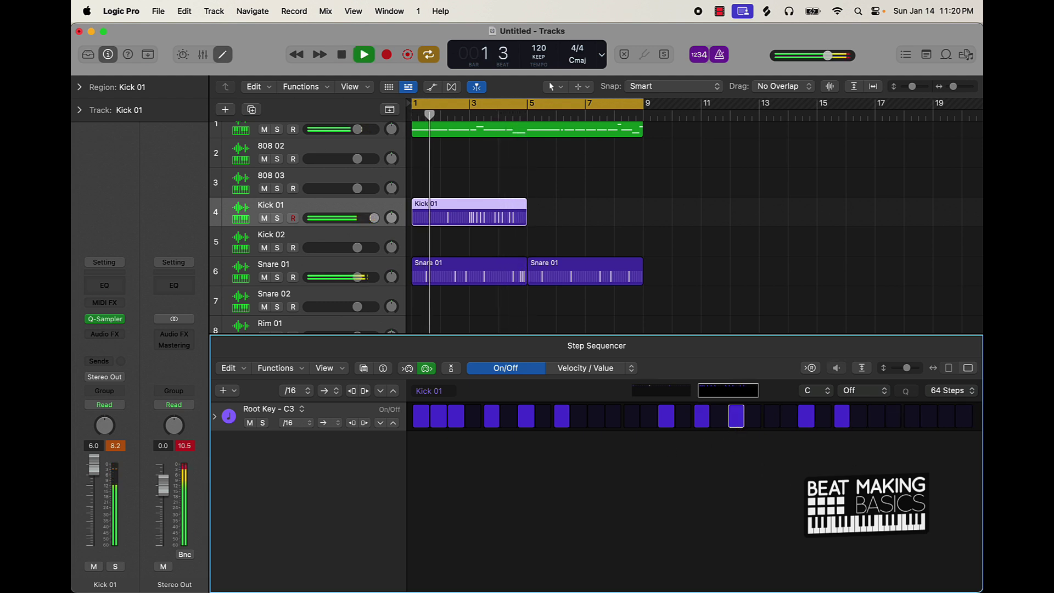
Repeat the Kick 01 region once so a copy fills bars 5 to 8
left_click(613, 227)
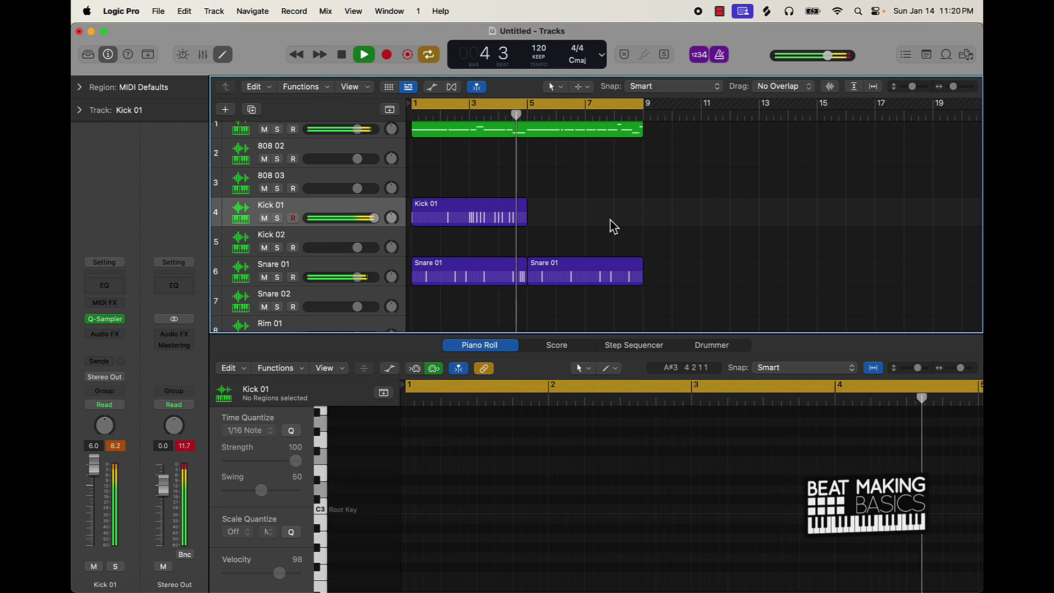
left_click(498, 217)
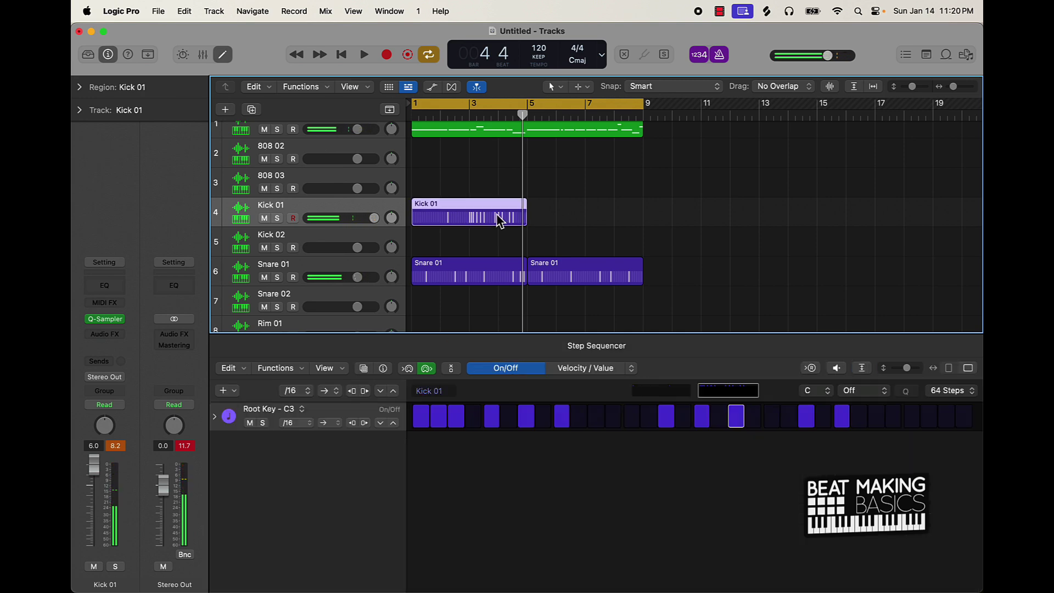
key("super+r")
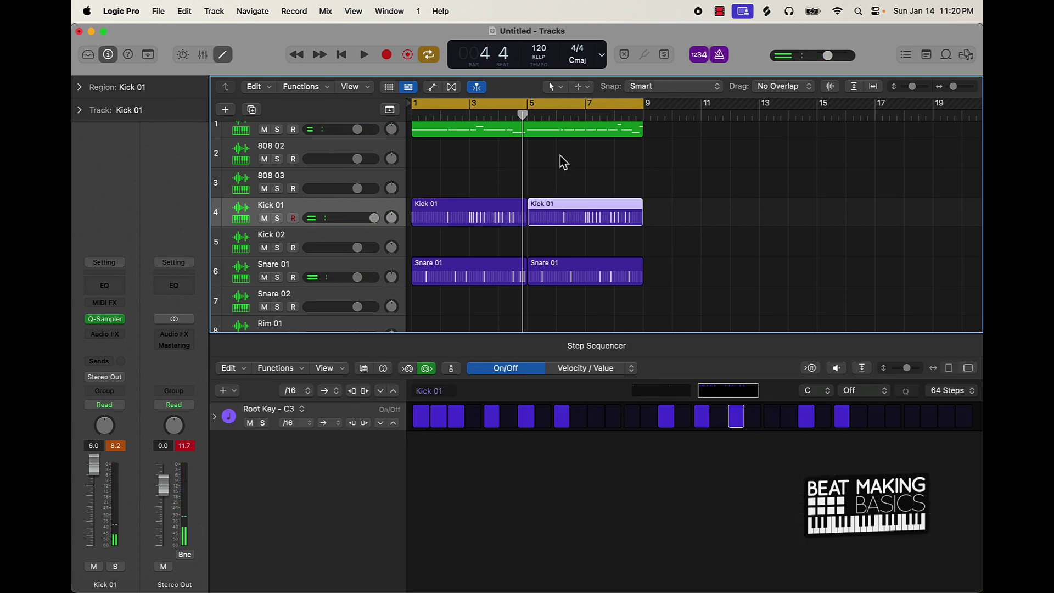
Loop bars 5 to 8 and add hits on steps 7 and 13 of the copied Kick 01 pattern, removing trial hits on steps 12 and 11
left_click_drag(534, 109, 646, 116)
key("space")
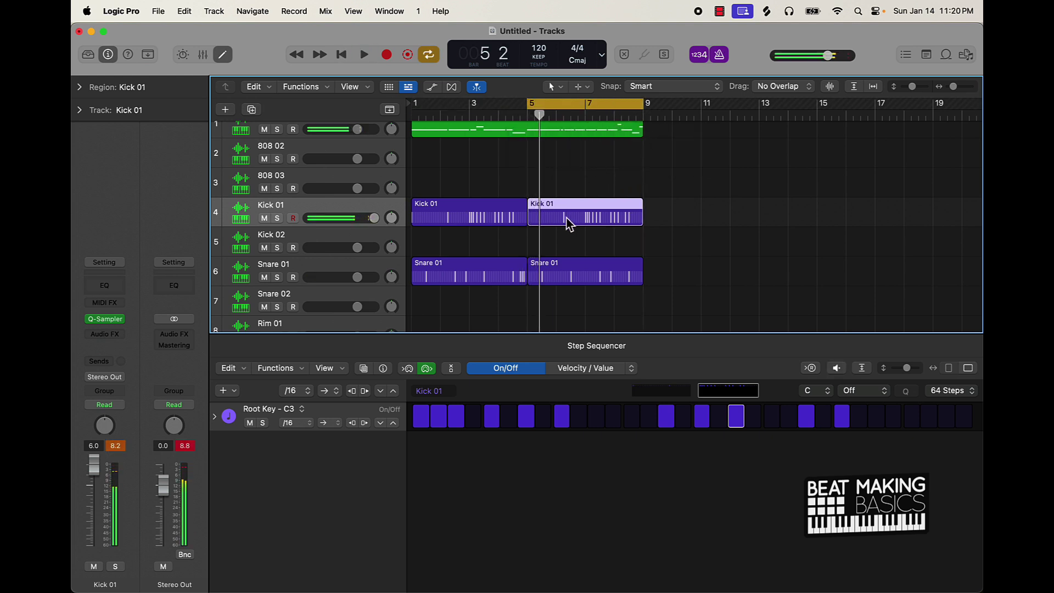
left_click(663, 390)
key("space")
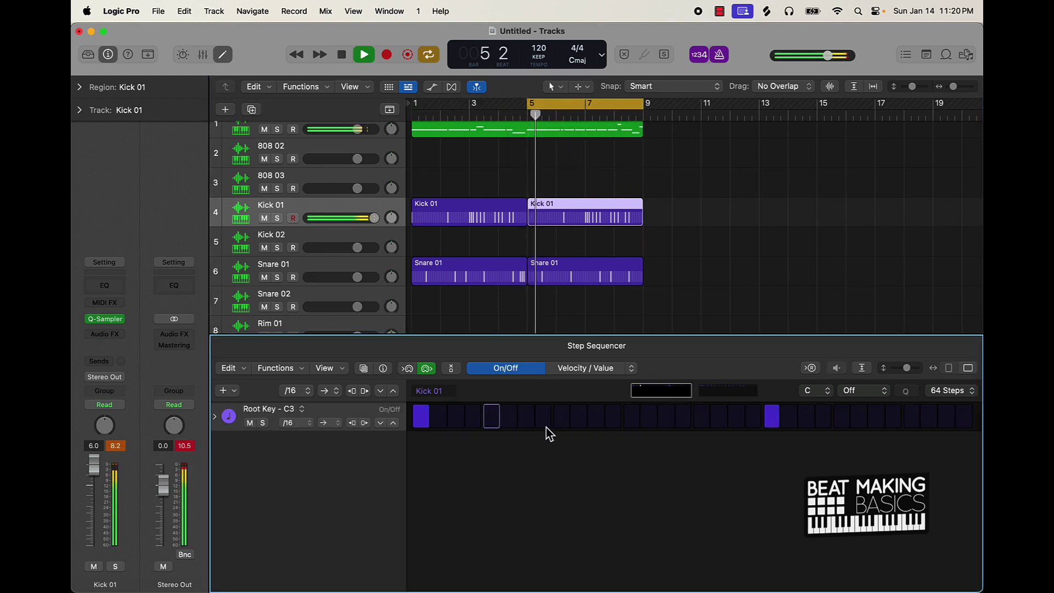
key("space")
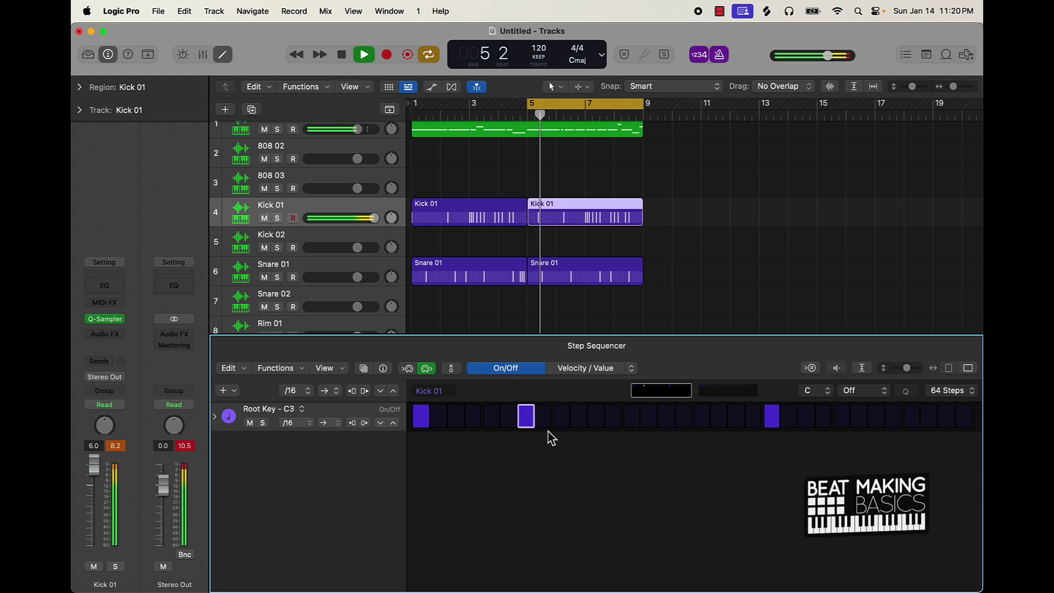
key("space")
key("space")
key("space")
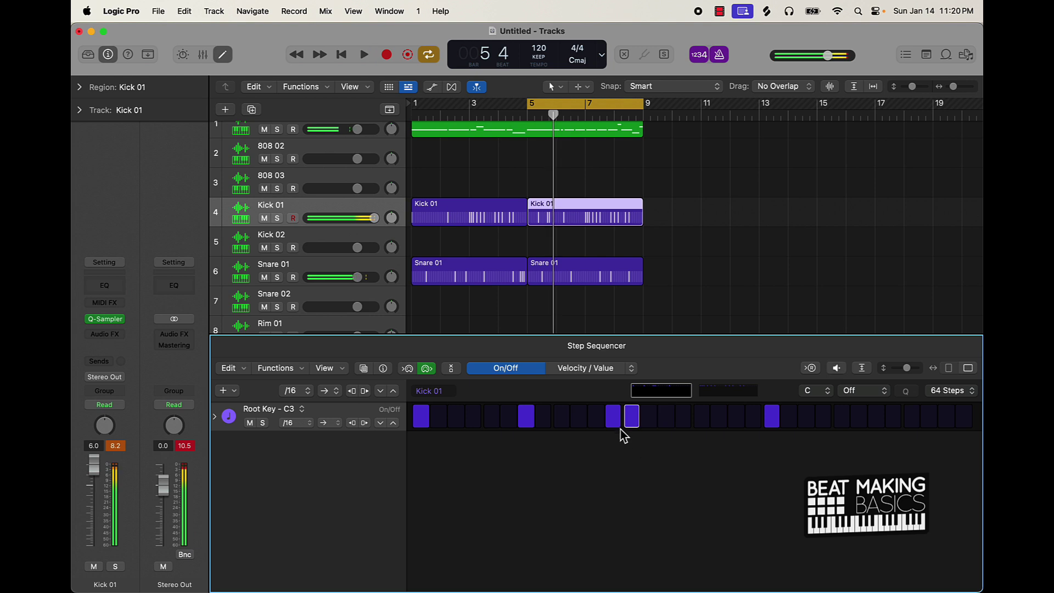
left_click(600, 420)
key("space")
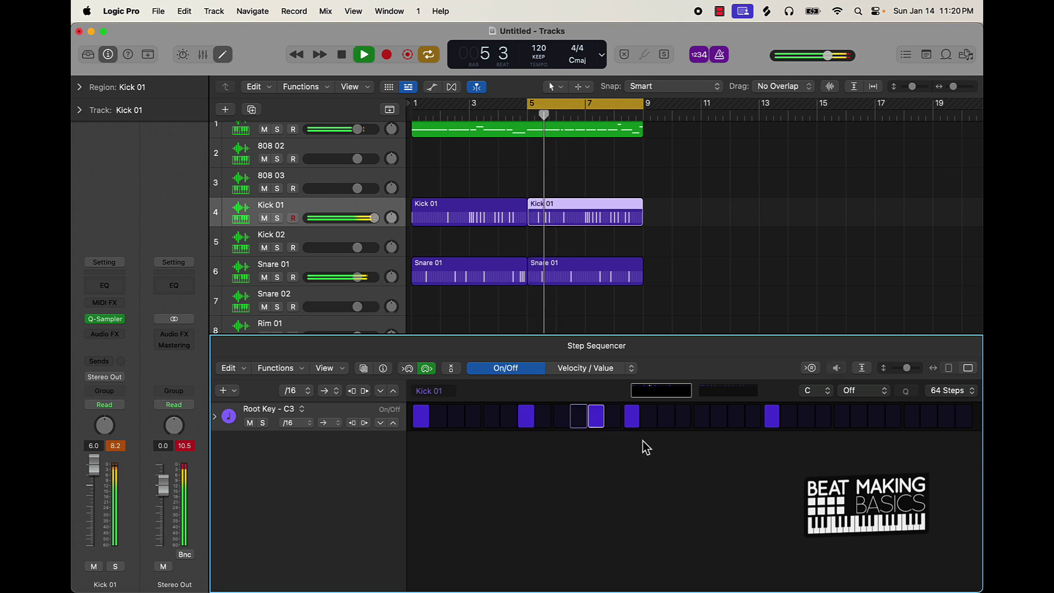
left_click(597, 422)
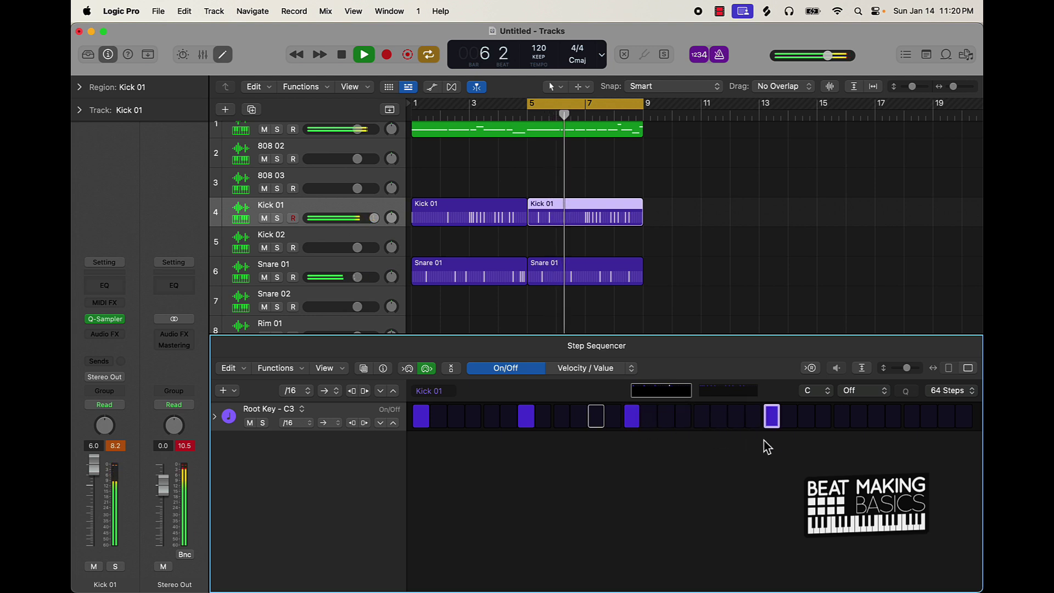
Add hits on steps 19 and 27 of the copied Kick 01 pattern, replacing a trial hit on step 26, and play it
key("space")
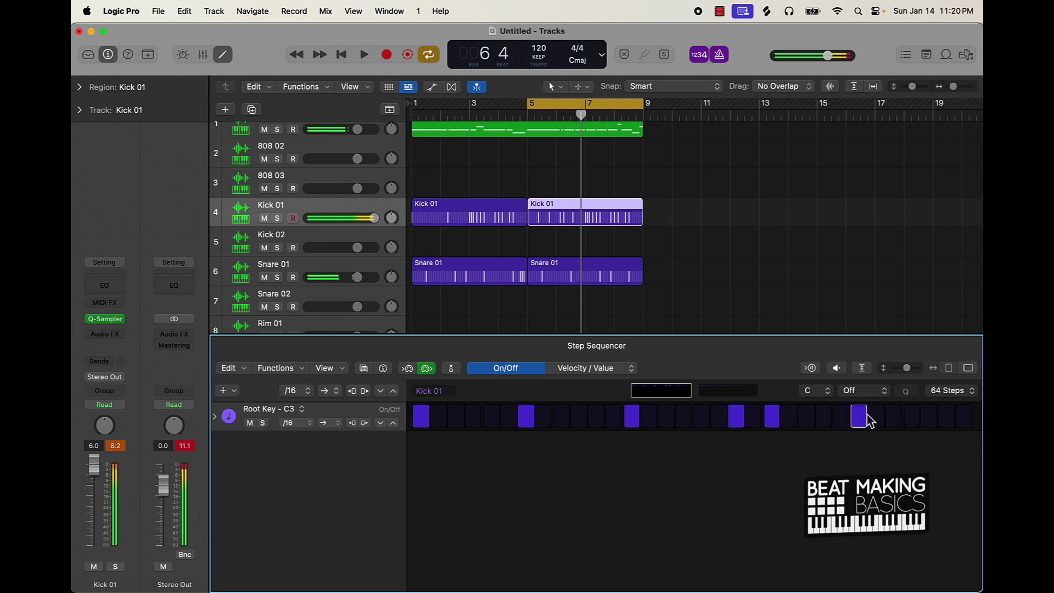
key("space")
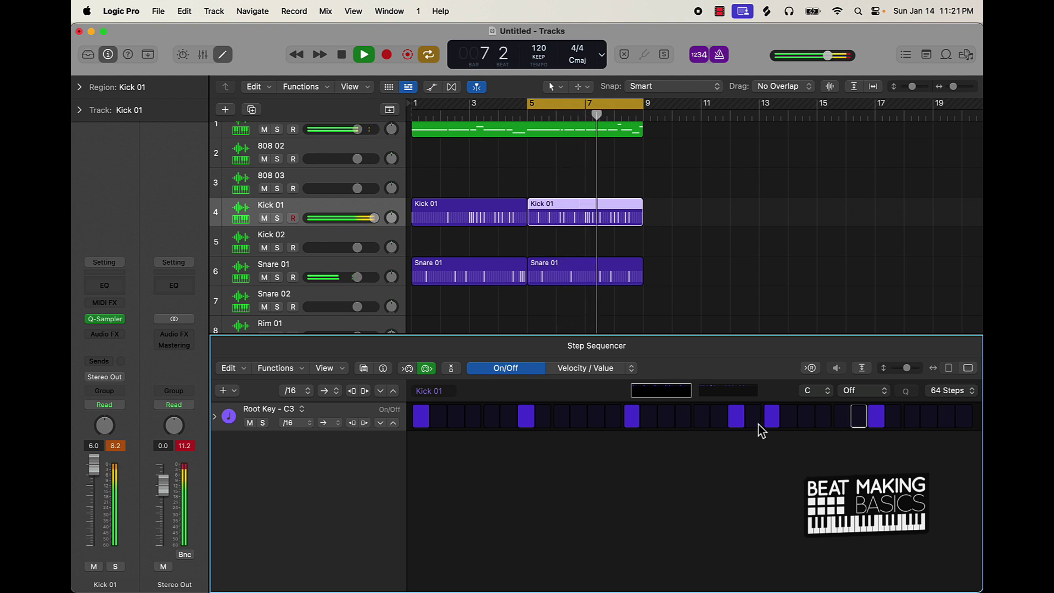
key("space")
Loop bars 7 and 8 and add hits on steps 45, 50 and 53 of the copied Kick 01 pattern, playing between edits
left_click(637, 220)
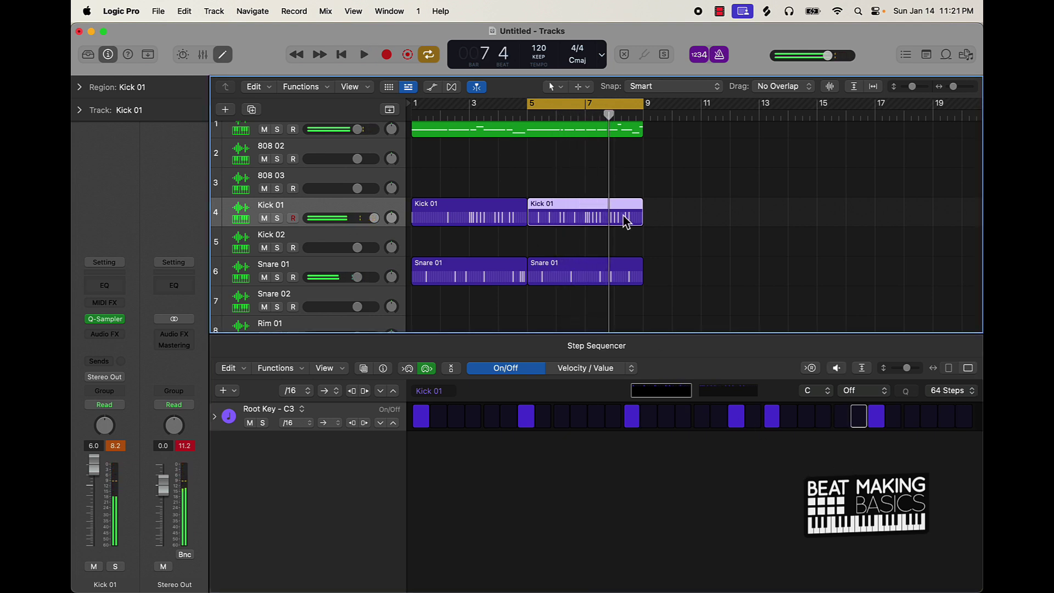
left_click(732, 393)
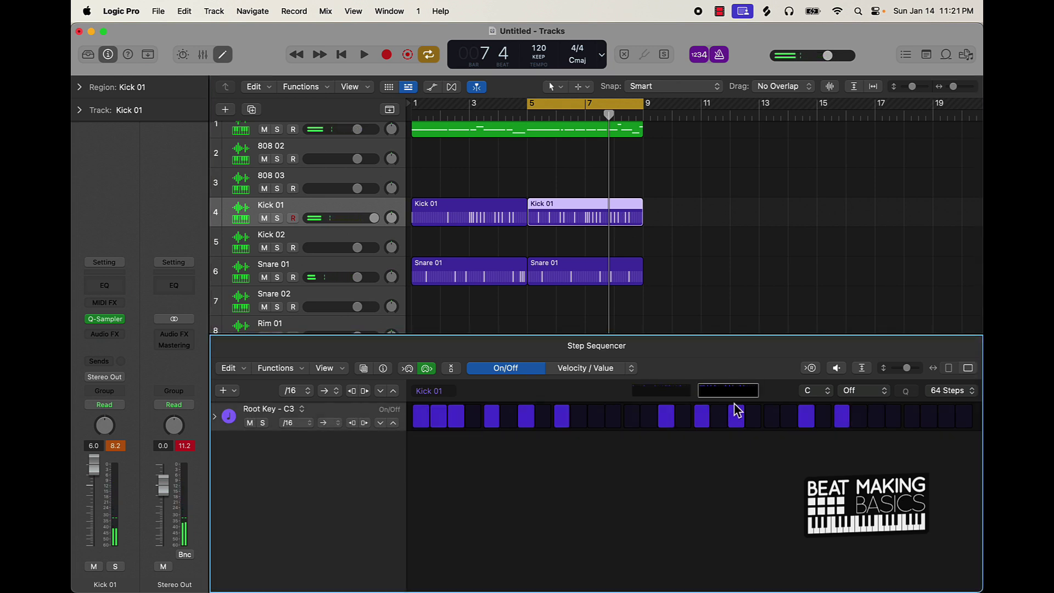
left_click(593, 108)
left_click(592, 108)
left_click_drag(593, 115, 656, 141)
key("space")
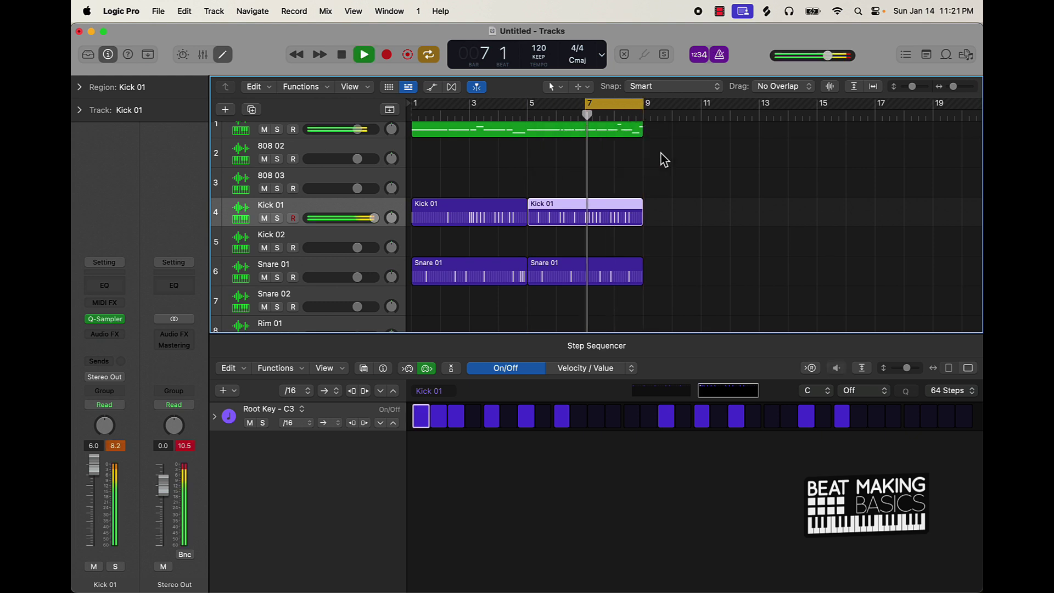
left_click(632, 422)
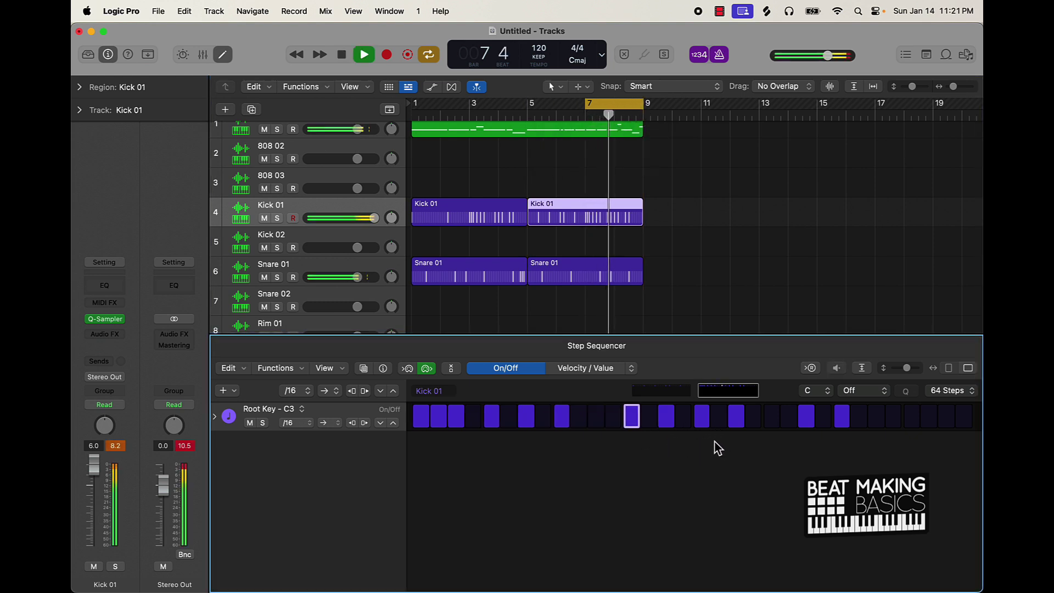
key("space")
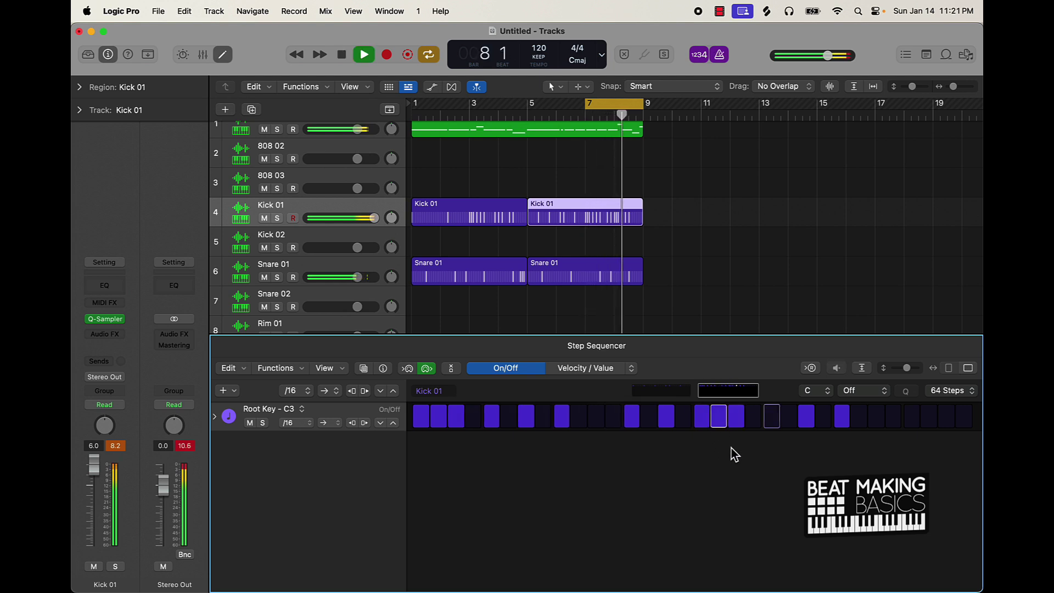
key("space")
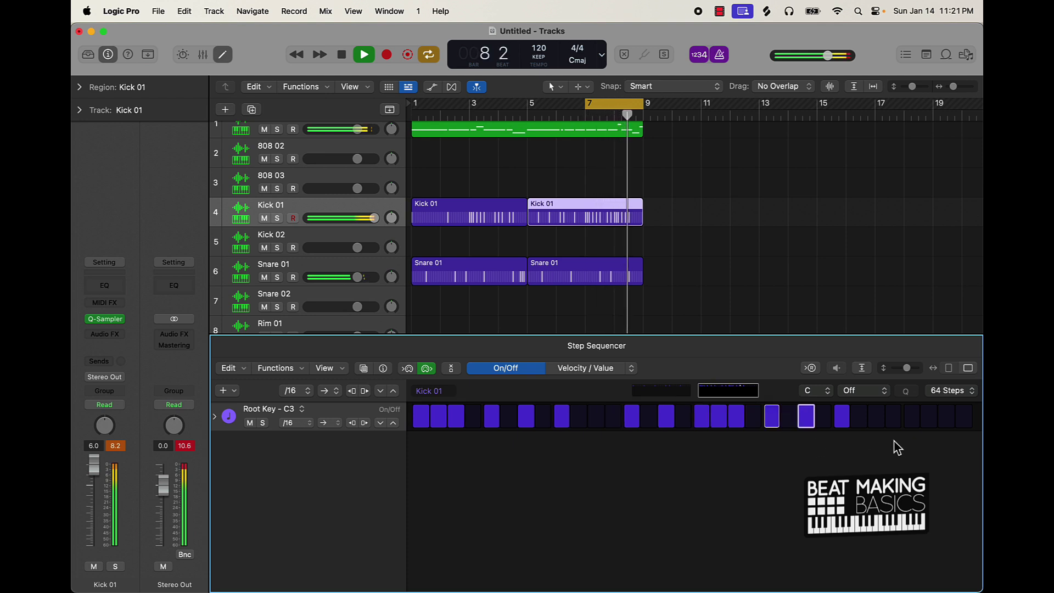
Add hits on steps 61 and 63 at the end of the copied Kick 01 pattern, and play the loop
key("space")
left_click(913, 426)
key("space")
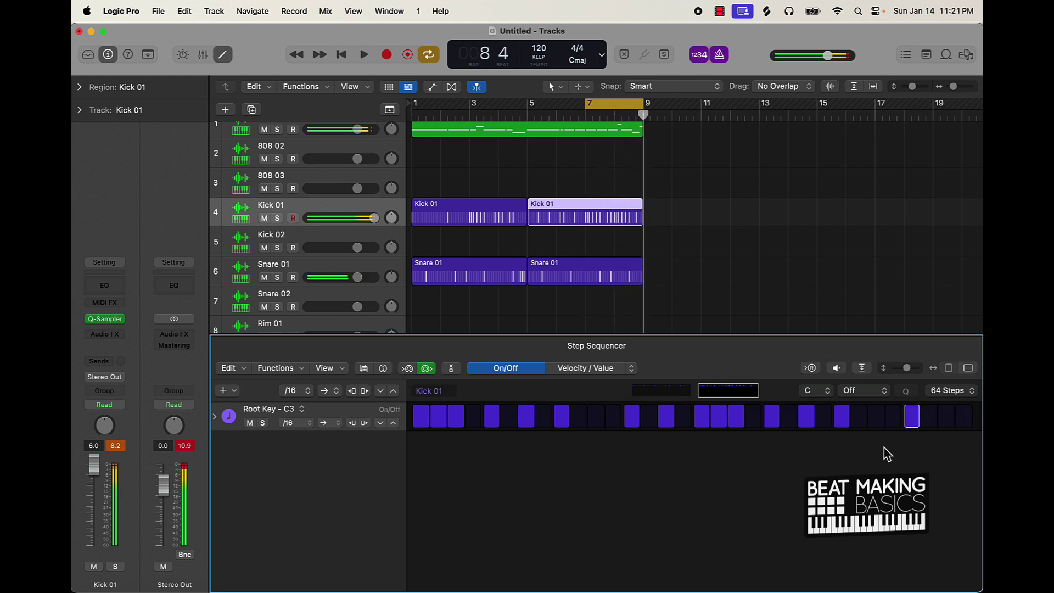
key("space")
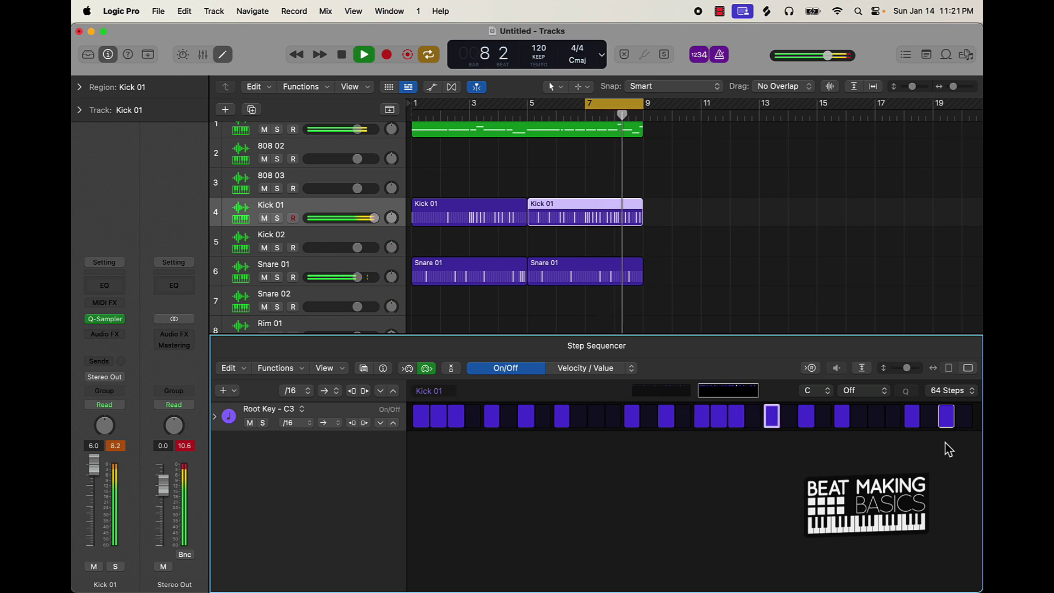
key("space")
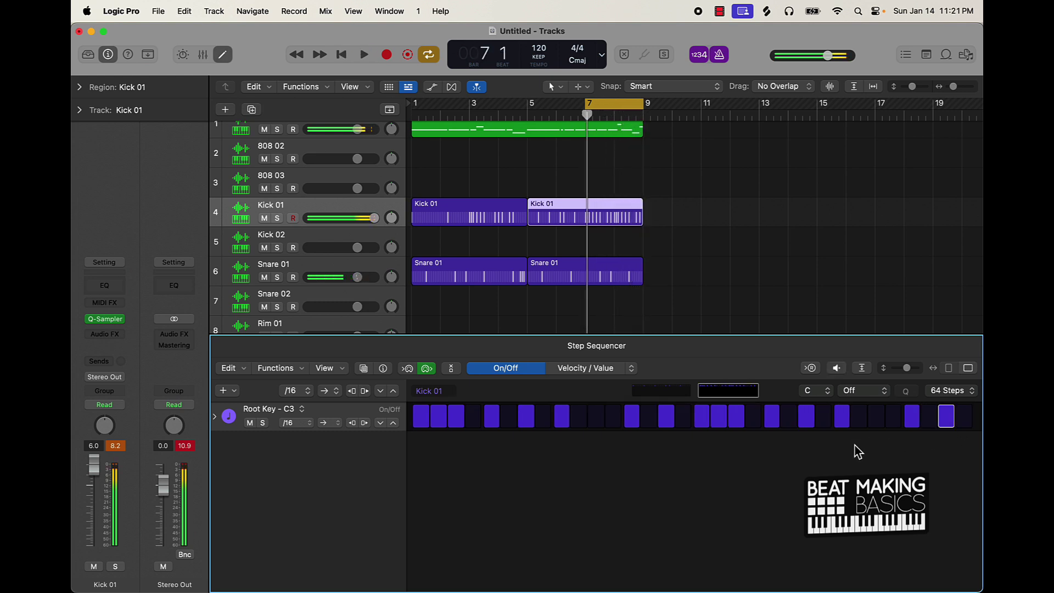
Set the loop back to bars 1 to 8, play it from the start, and deselect the Kick 01 region
left_click_drag(413, 104, 645, 107)
key("space")
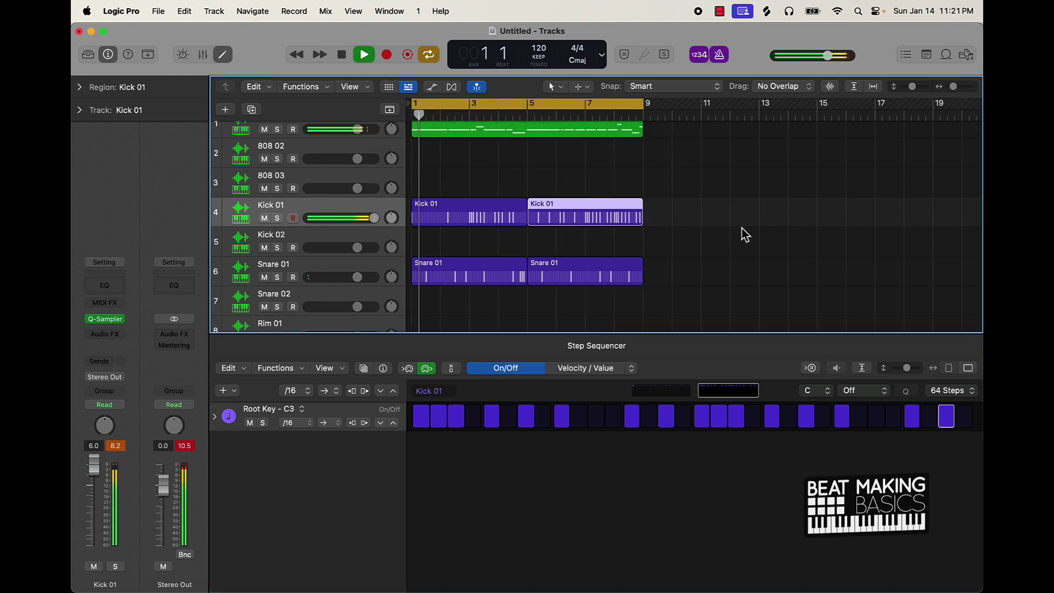
left_click(740, 231)
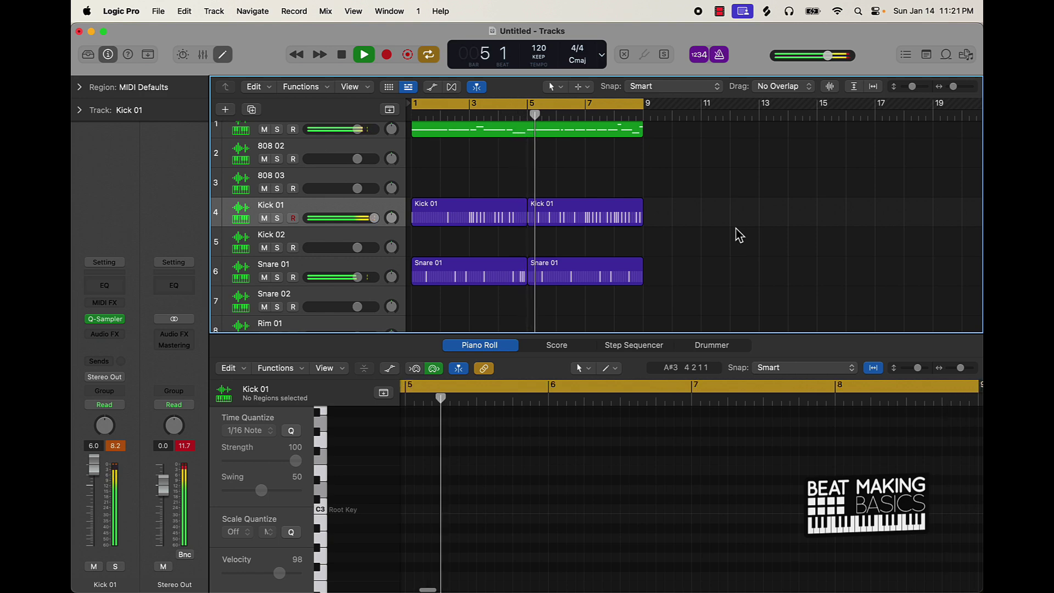
Stop playback, select the Open 01 track, and audition its open hat sound with Musical Typing
scroll(708, 236, "down", 5)
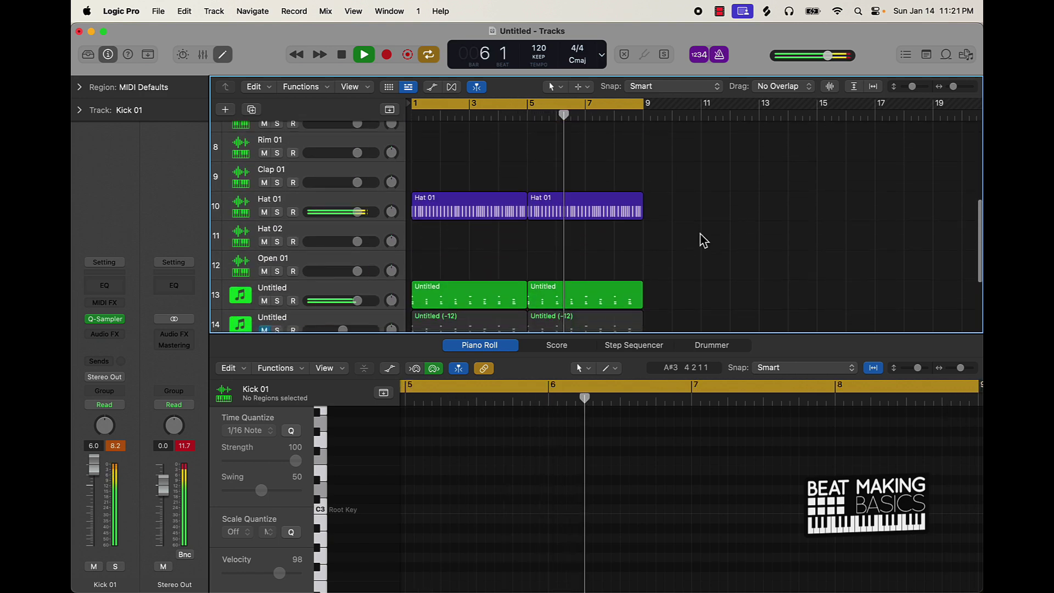
scroll(703, 240, "down", 5)
scroll(700, 238, "up", 6)
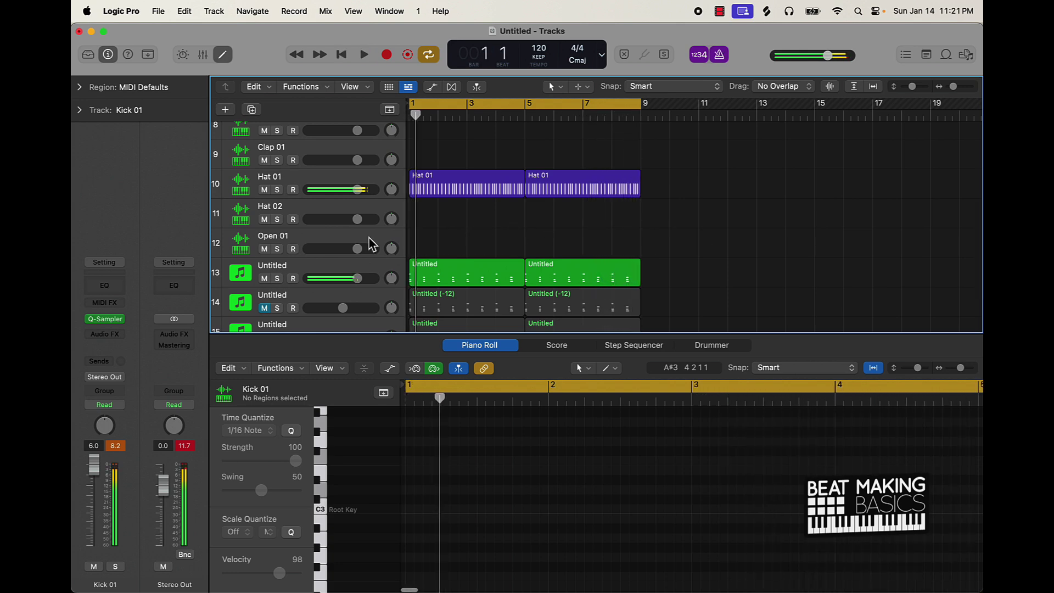
left_click(324, 240)
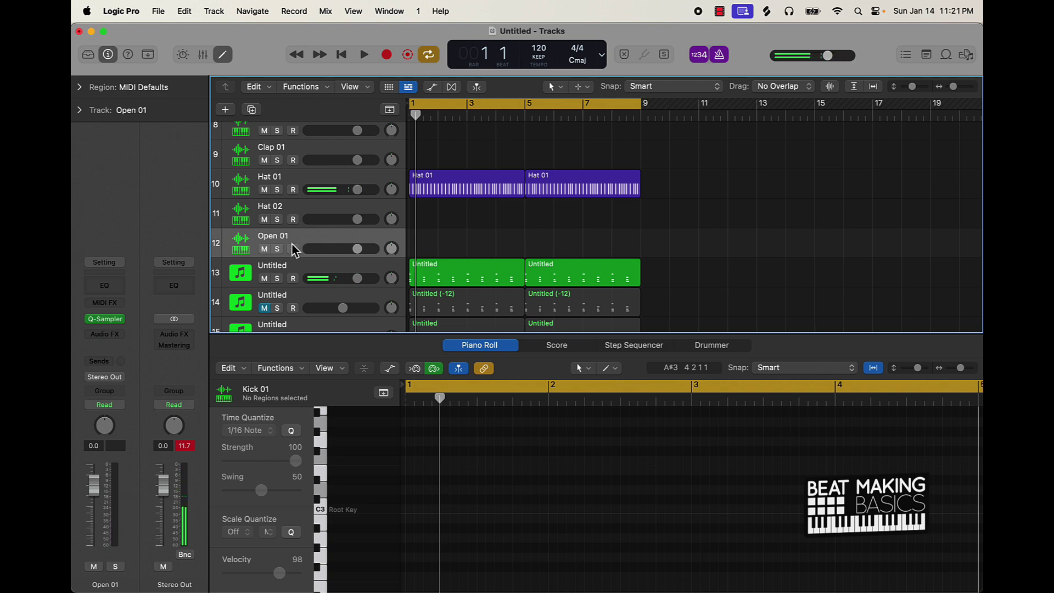
key("super+k")
key("k")
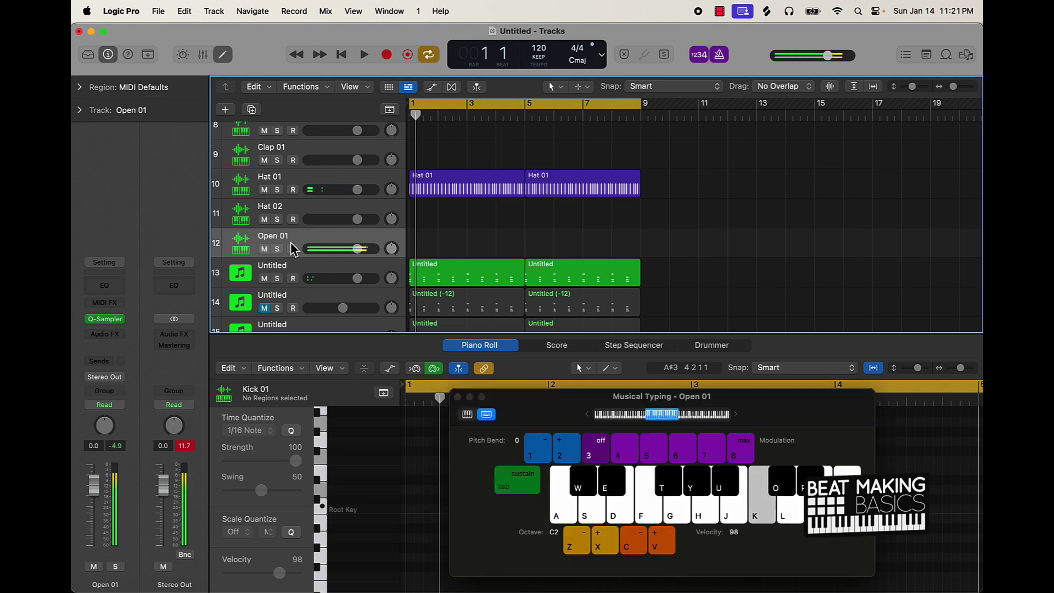
Record open hat hits on the Open 01 track at beat 2 of bar 1 and near the ends of bars 4 and 8
key("r")
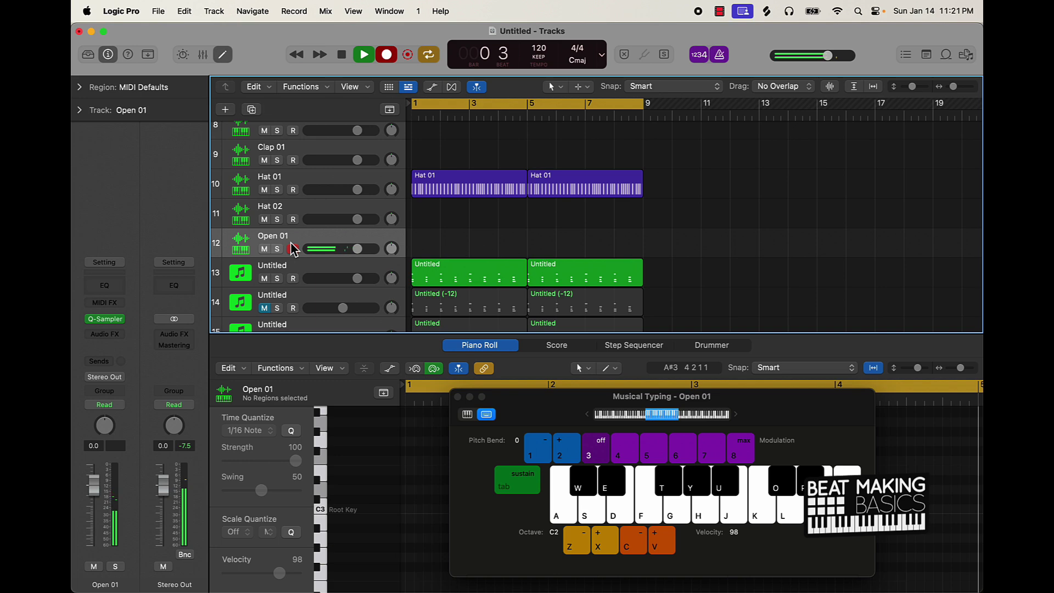
key("k")
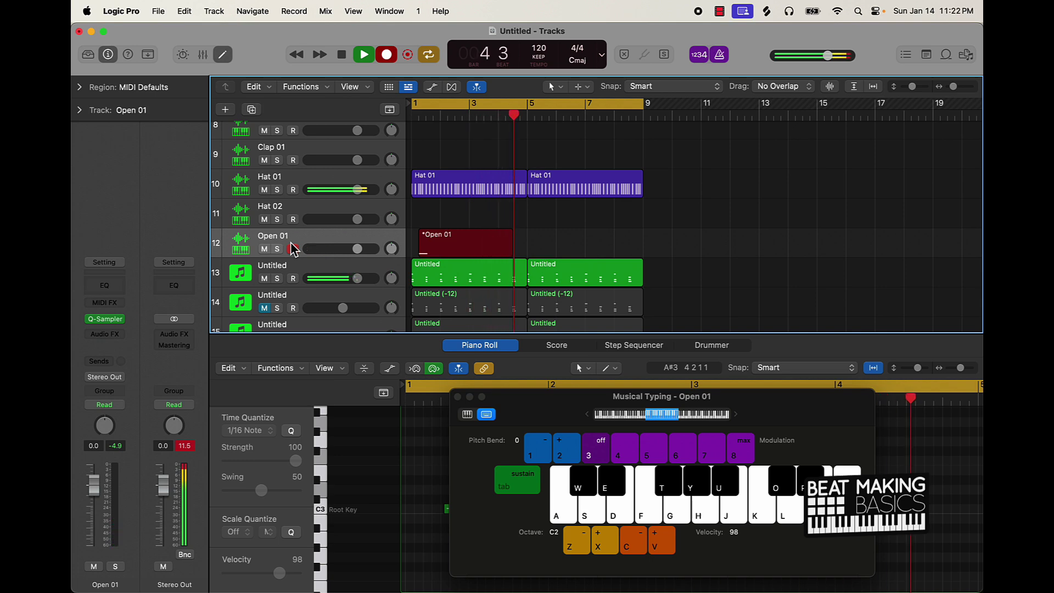
key("k")
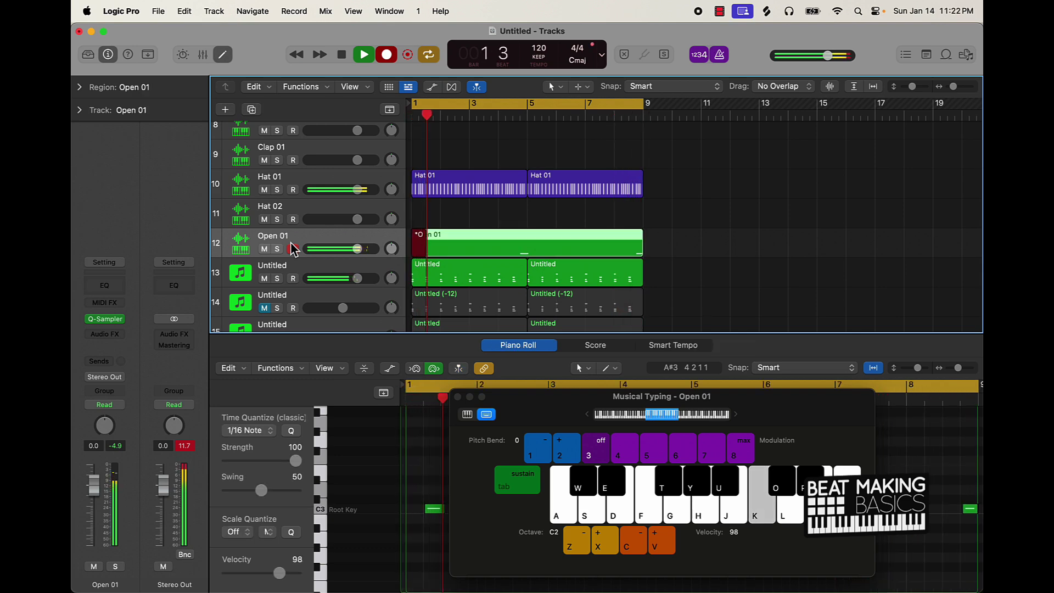
key("space")
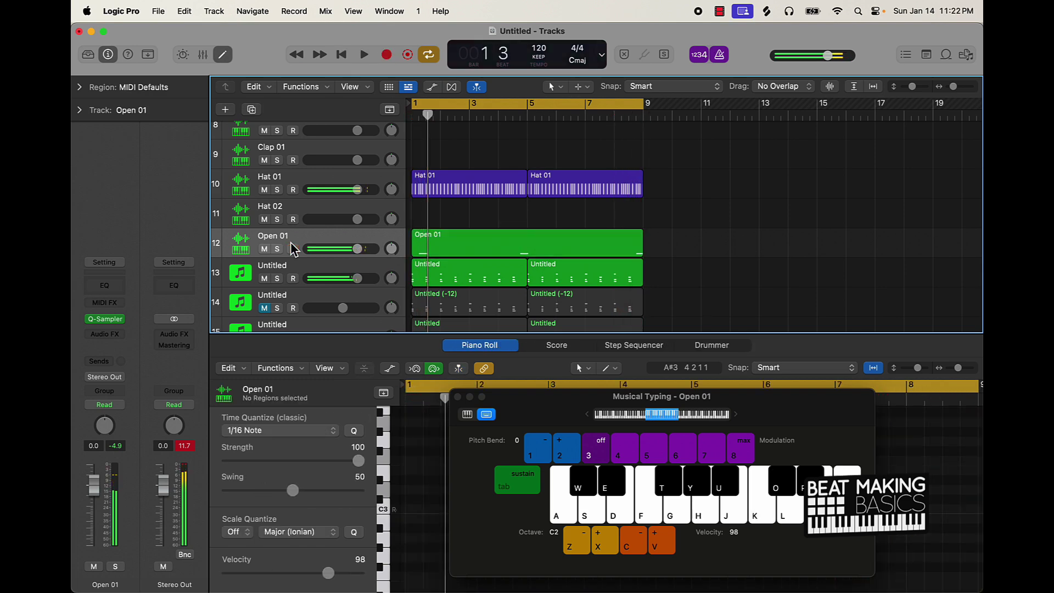
Close Musical Typing and quantize the recorded Open 01 notes, first to 1/16 Note and then to 1/8 Note, during playback
left_click(476, 253)
left_click(458, 396)
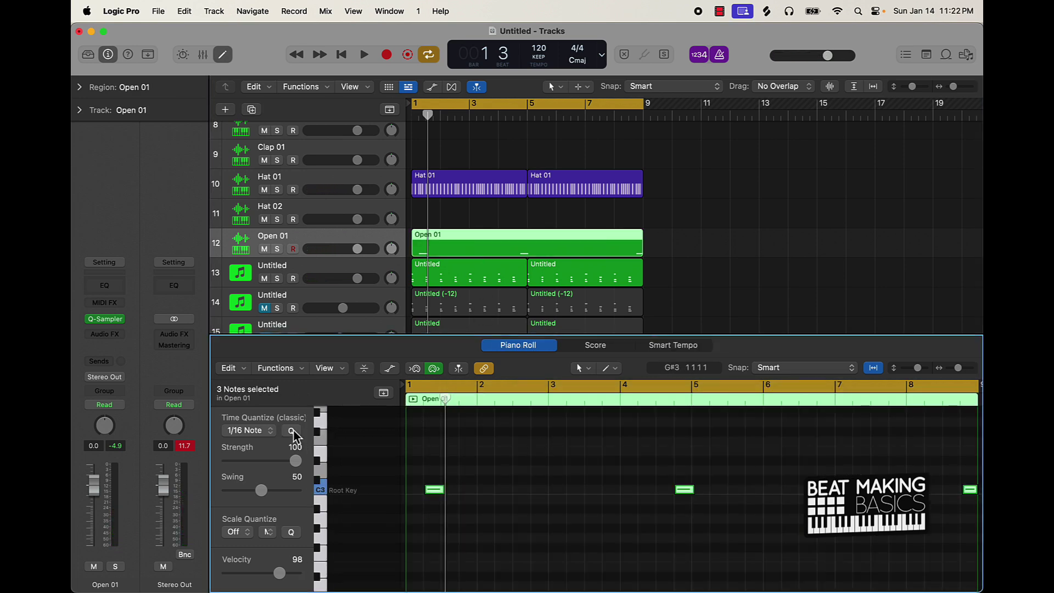
key("space")
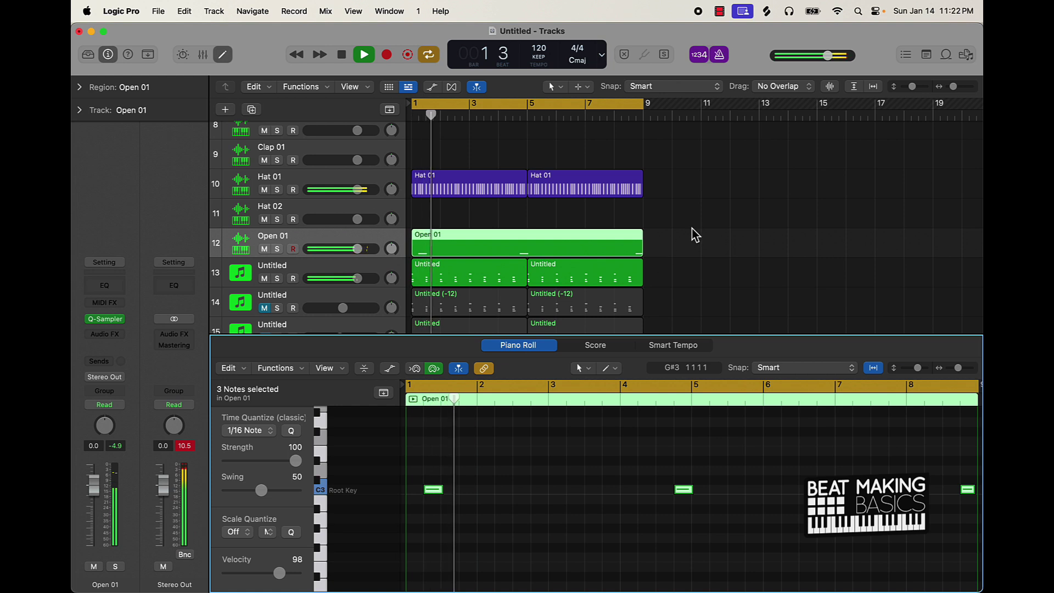
left_click(263, 430)
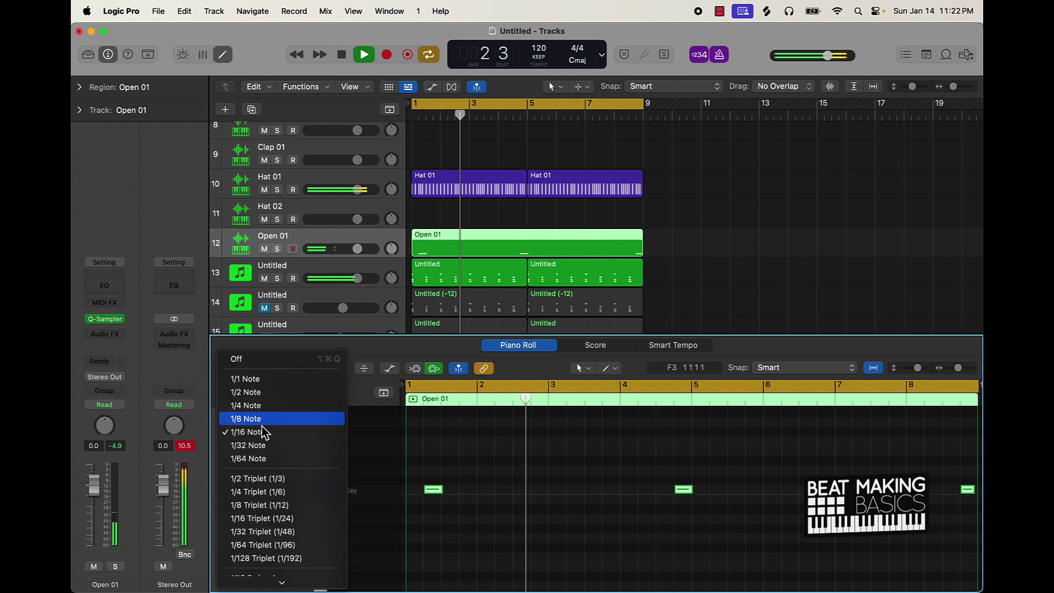
left_click(263, 421)
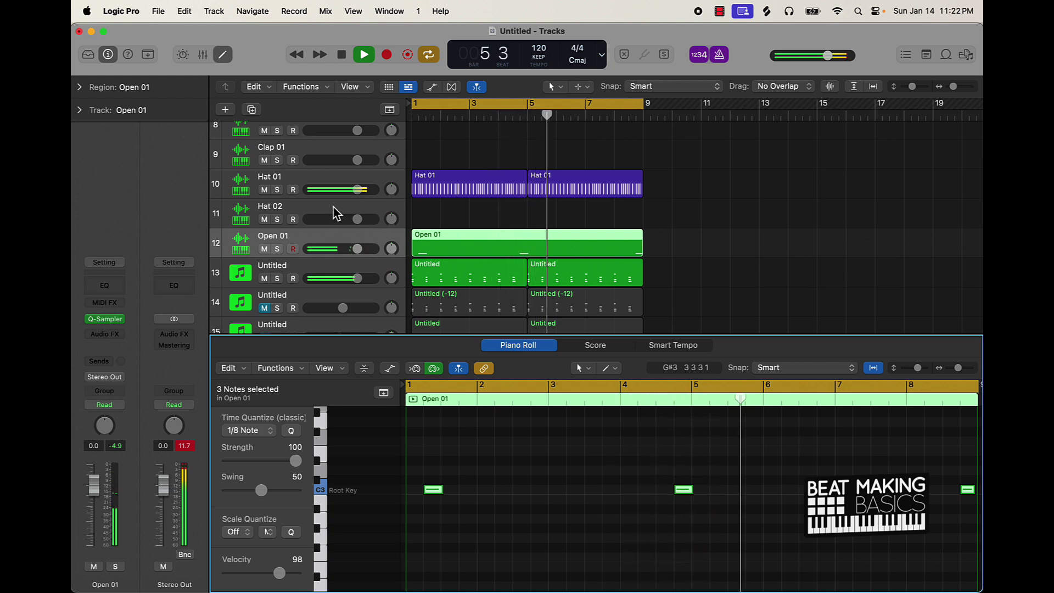
Mute melody track 13, unmute its lower-octave copy on track 14, and raise the copy's volume slightly during playback
scroll(387, 233, "down", 2)
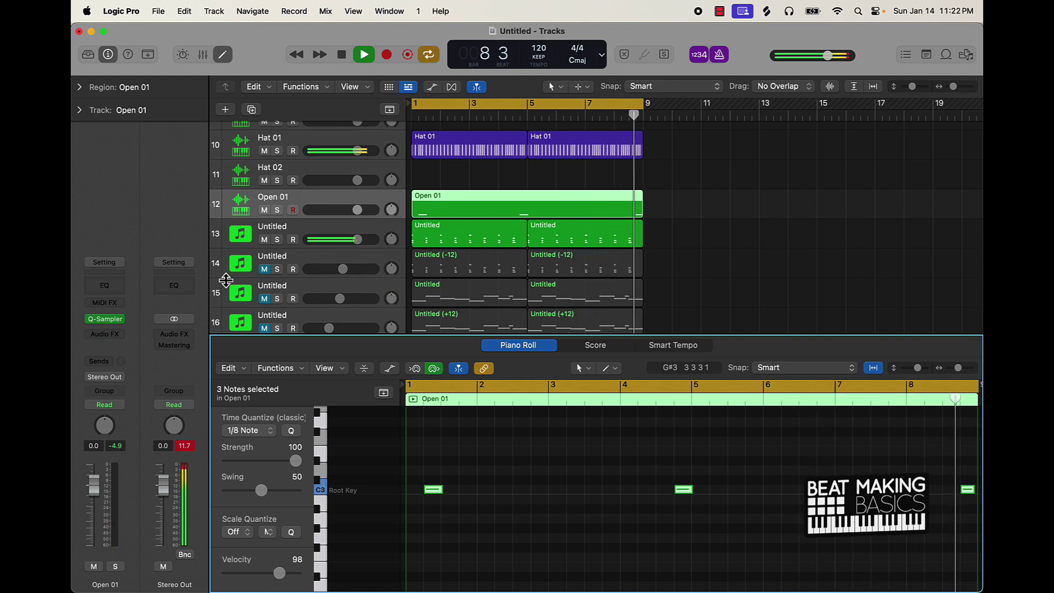
left_click(264, 269)
left_click(264, 239)
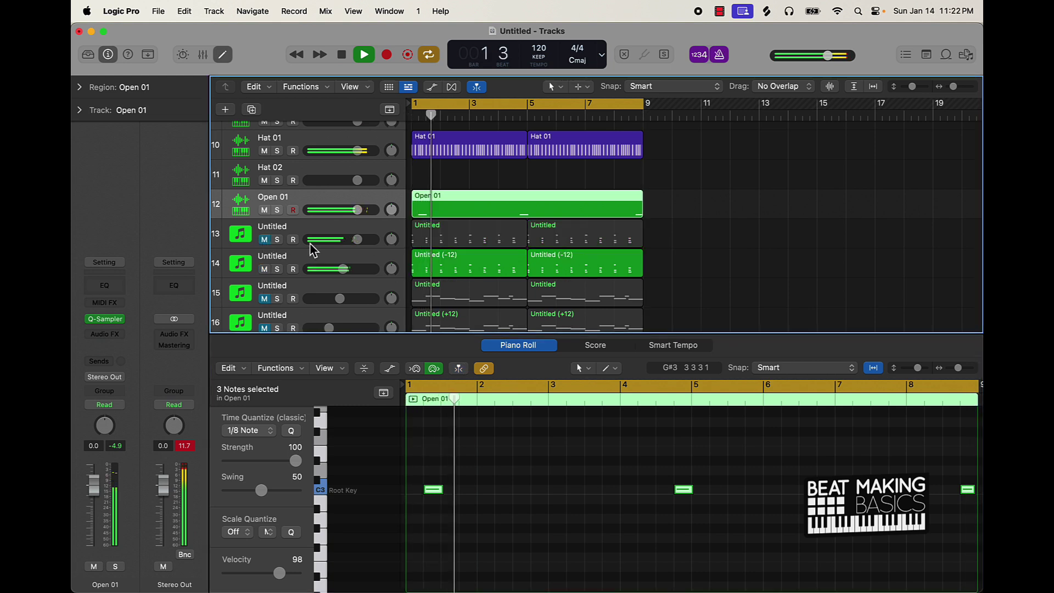
left_click_drag(346, 270, 355, 270)
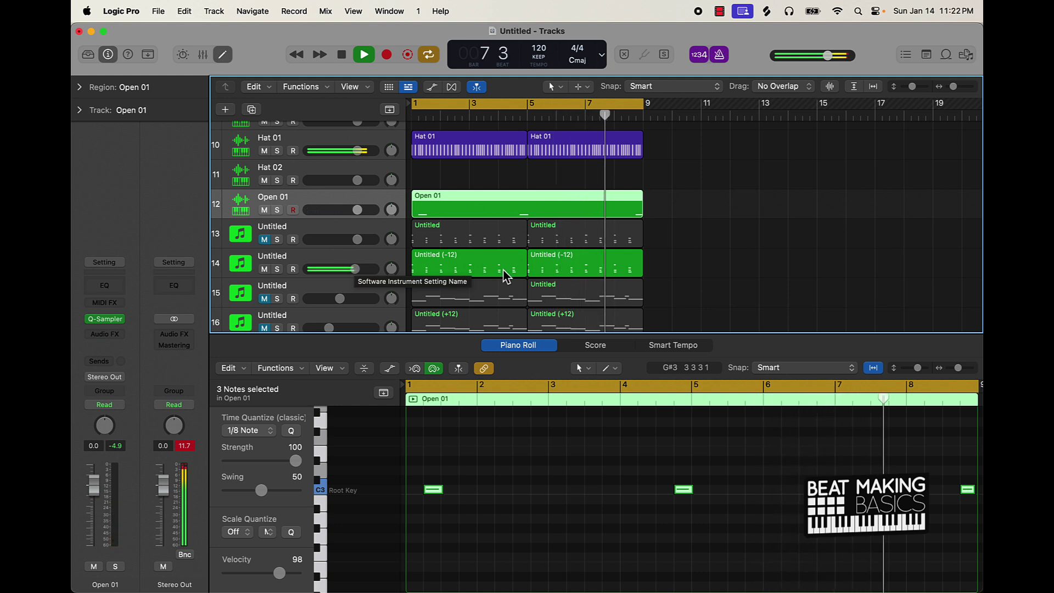
scroll(482, 260, "down", 3)
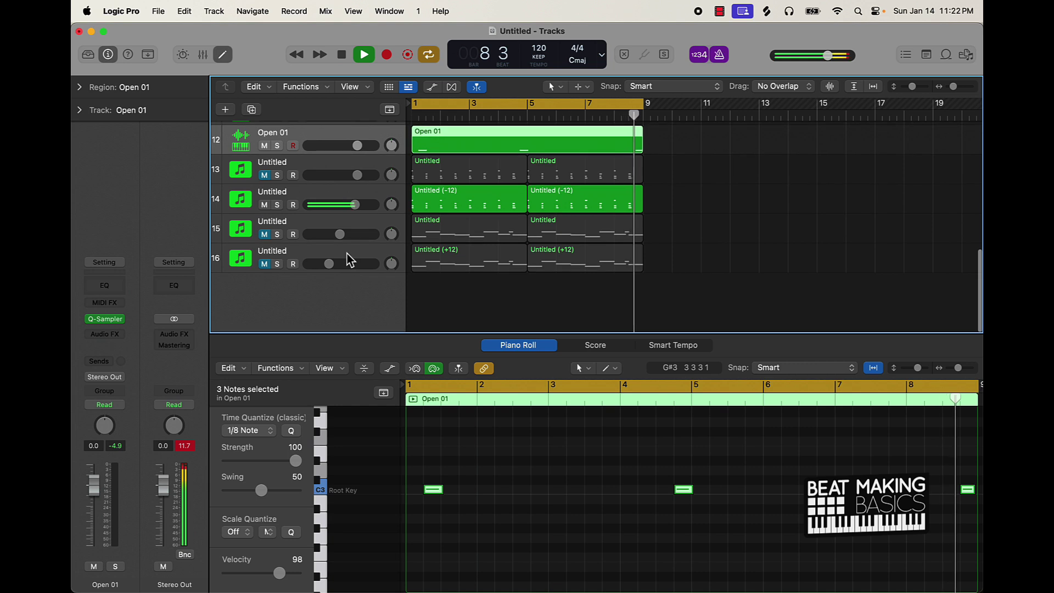
Stop playback, unmute the muted melody tracks 13, 15 and 16, and play the full beat from bar 1
key("space")
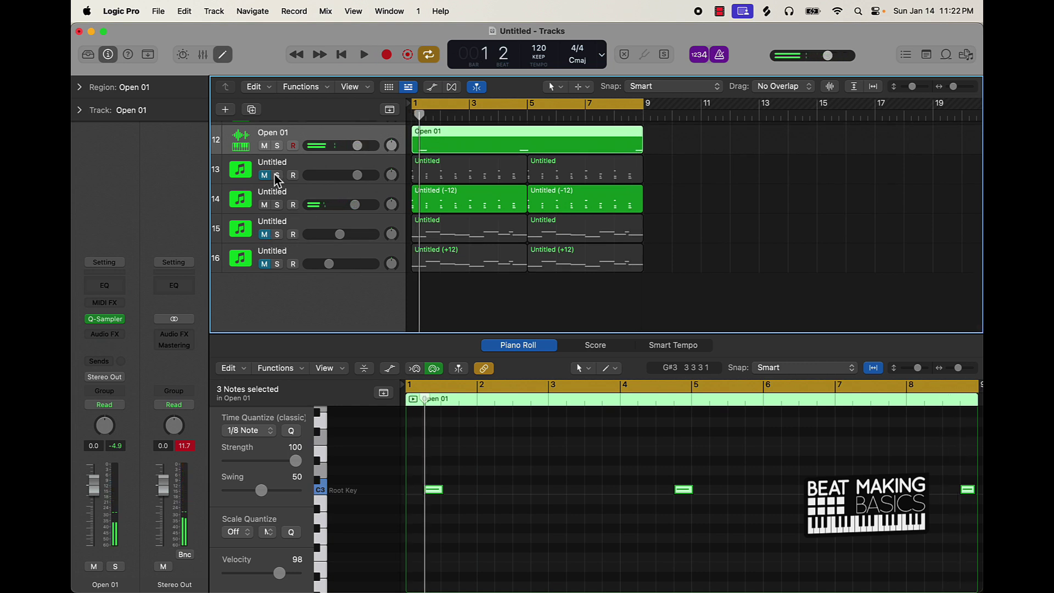
left_click_drag(266, 177, 273, 269)
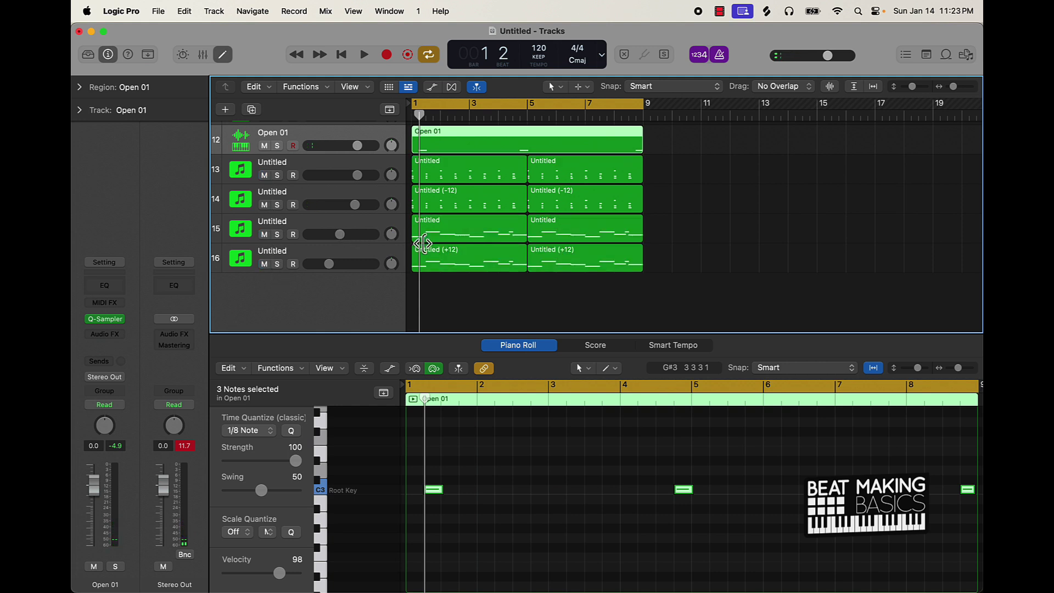
scroll(329, 225, "up", 10)
key("space")
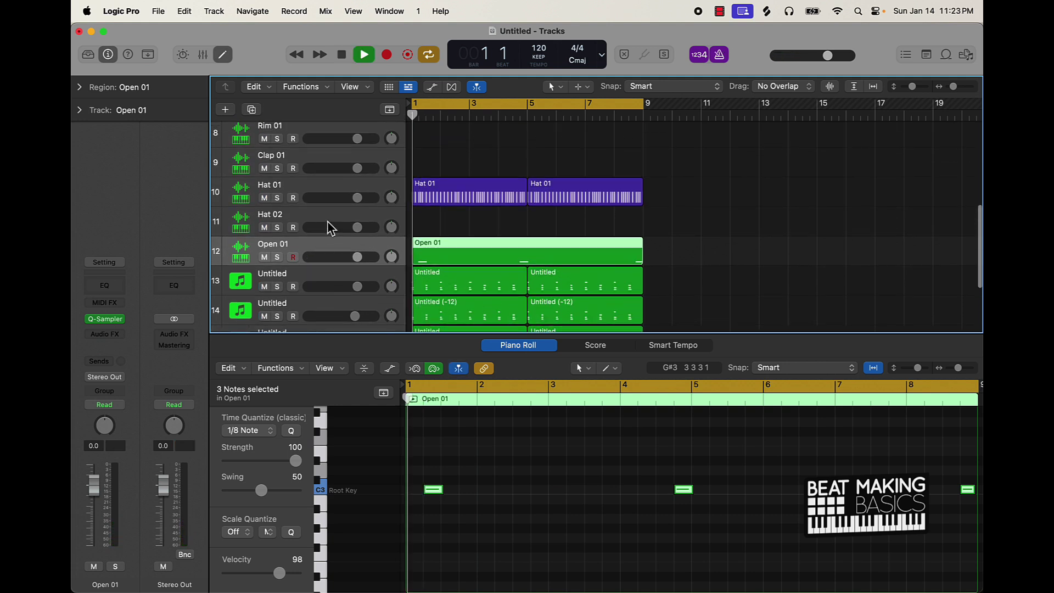
scroll(328, 228, "down", 3)
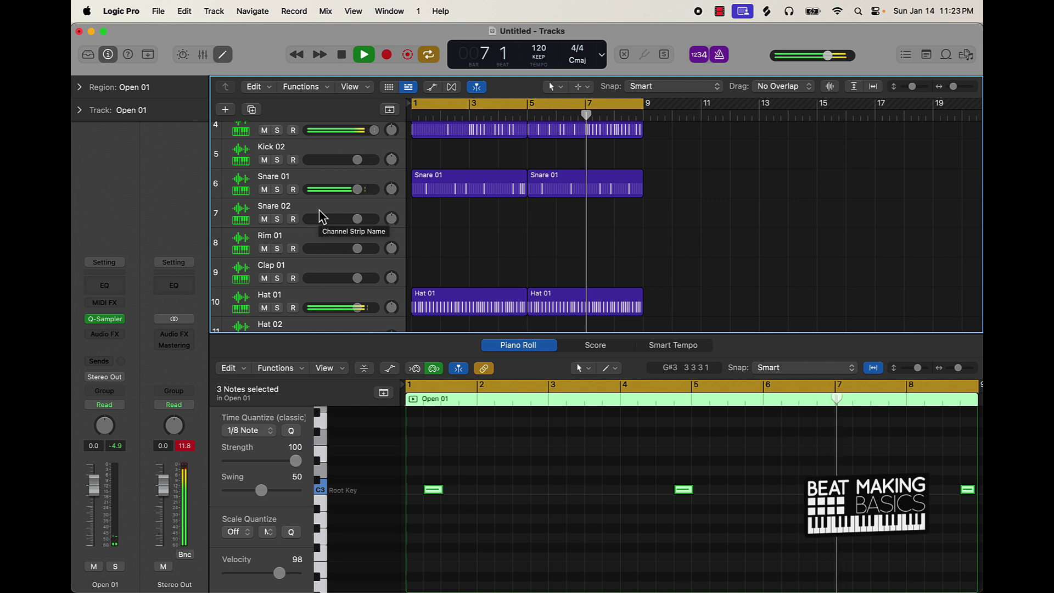
Delete the unused Snare 02, Rim 01 and Clap 01 tracks
left_click(321, 217)
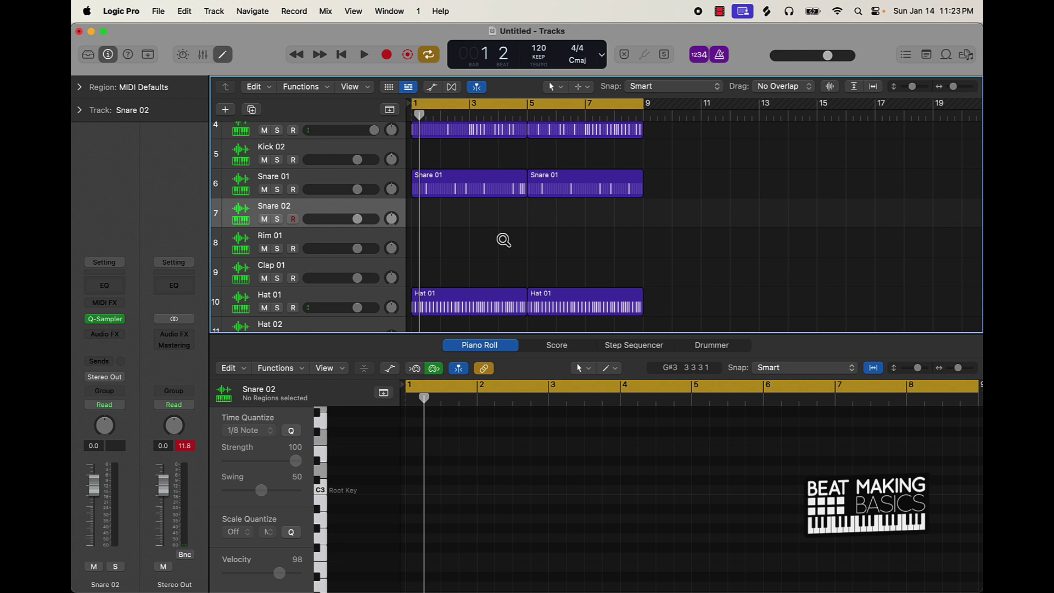
scroll(503, 240, "down", 6)
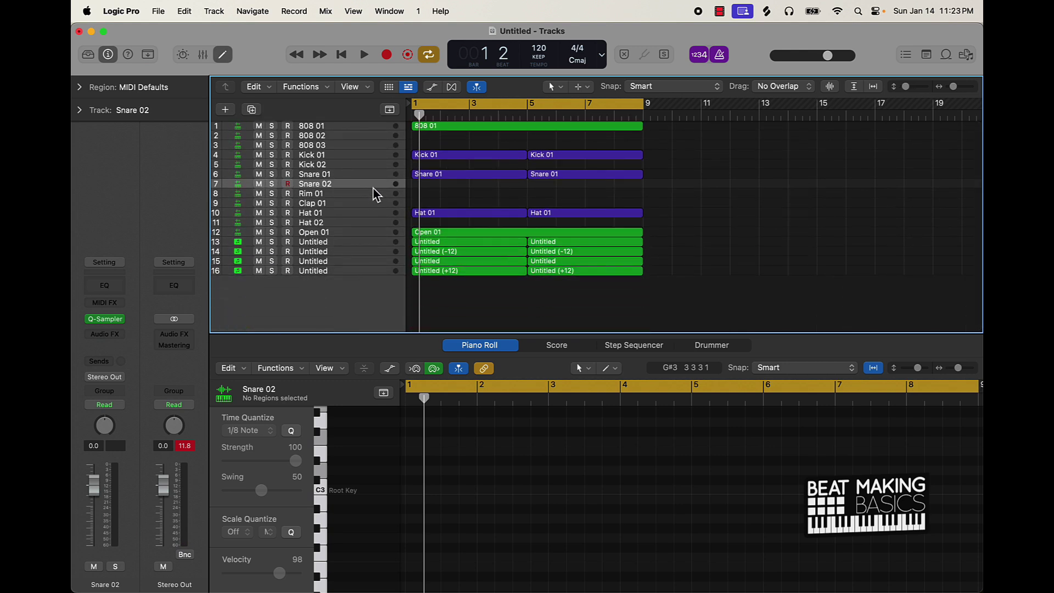
key("super+BackSpace")
key("super+BackSpace")
key("super+BackSpace")
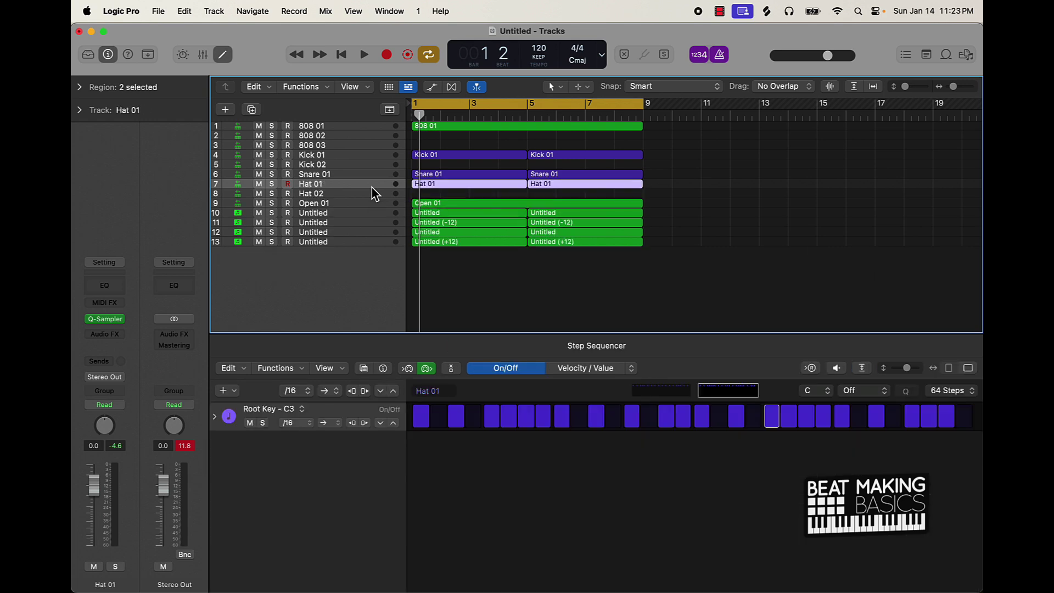
Delete the unused Hat 02 and Kick 02 tracks
key("Up")
left_click(372, 188)
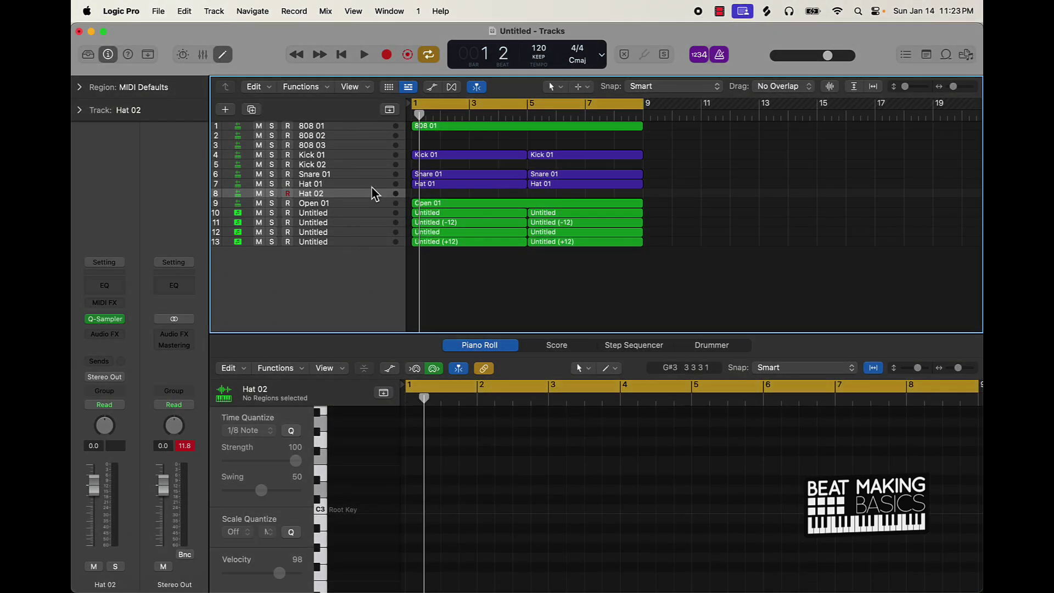
key("super+BackSpace")
key("Up")
key("Up")
key("Up")
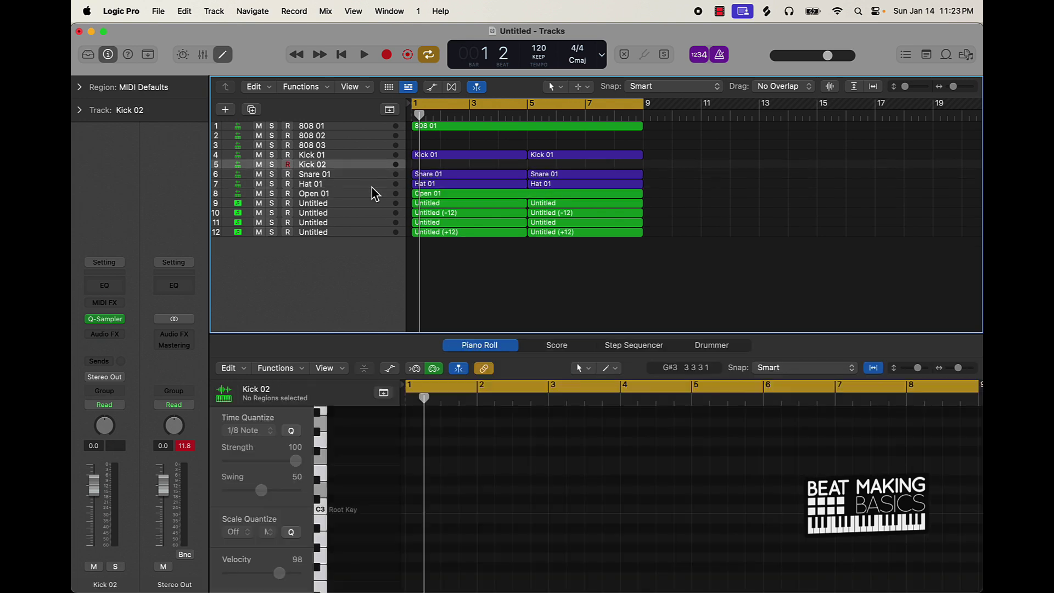
key("super+BackSpace")
Delete the unused 808 02 and 808 03 tracks, and undo the accidental deletion of the Kick 01 regions
key("Up")
key("Up")
key("shift+Up")
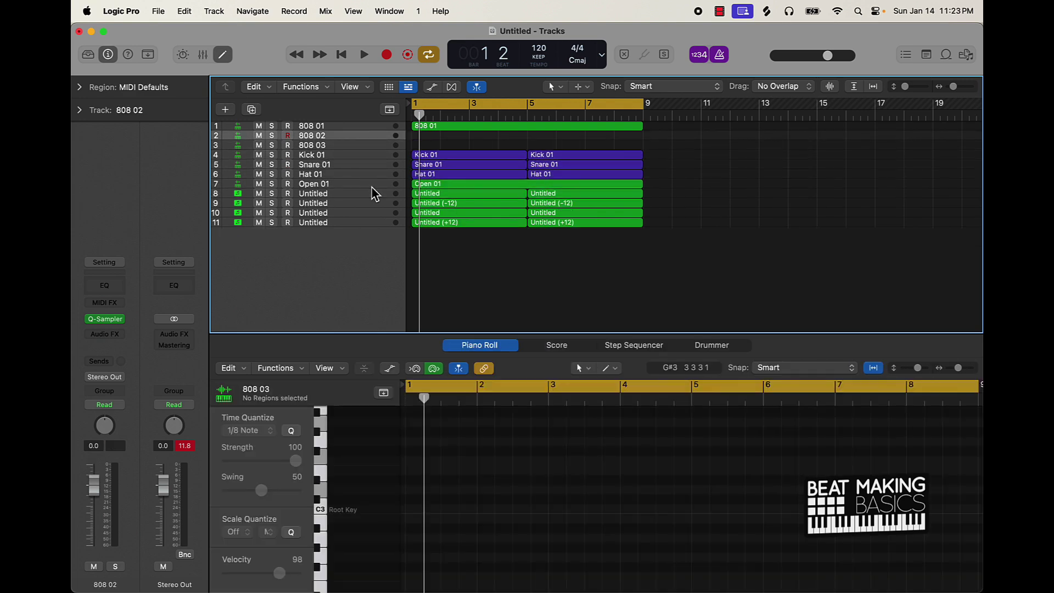
key("super+BackSpace")
key("BackSpace")
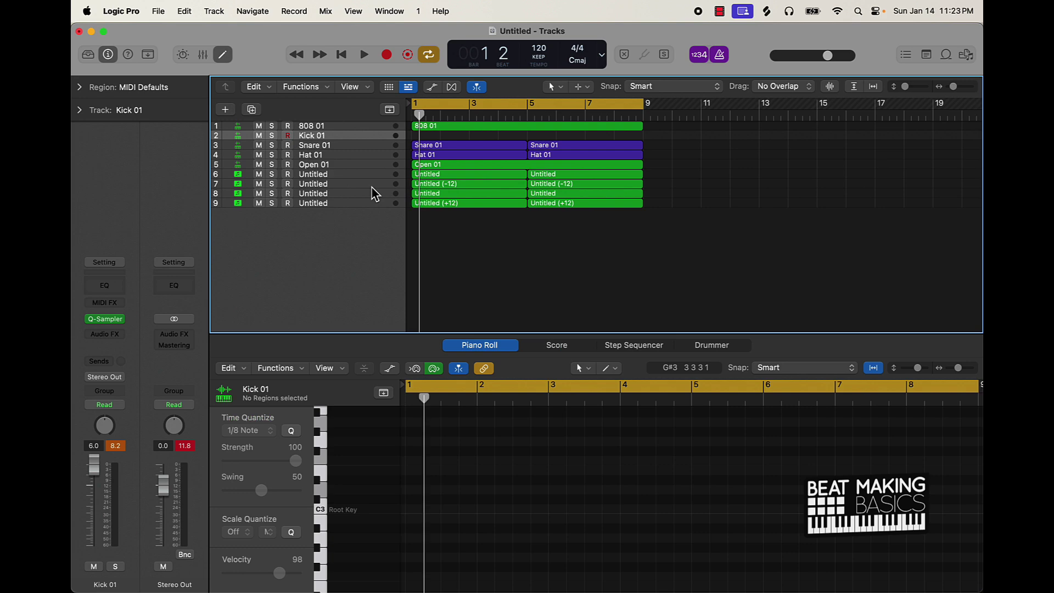
key("super+z")
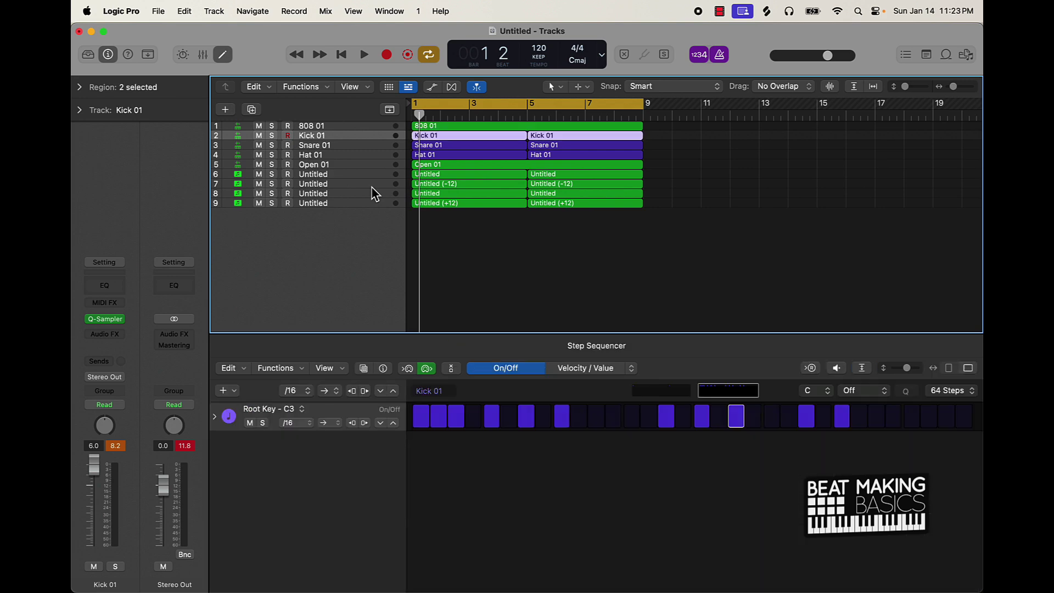